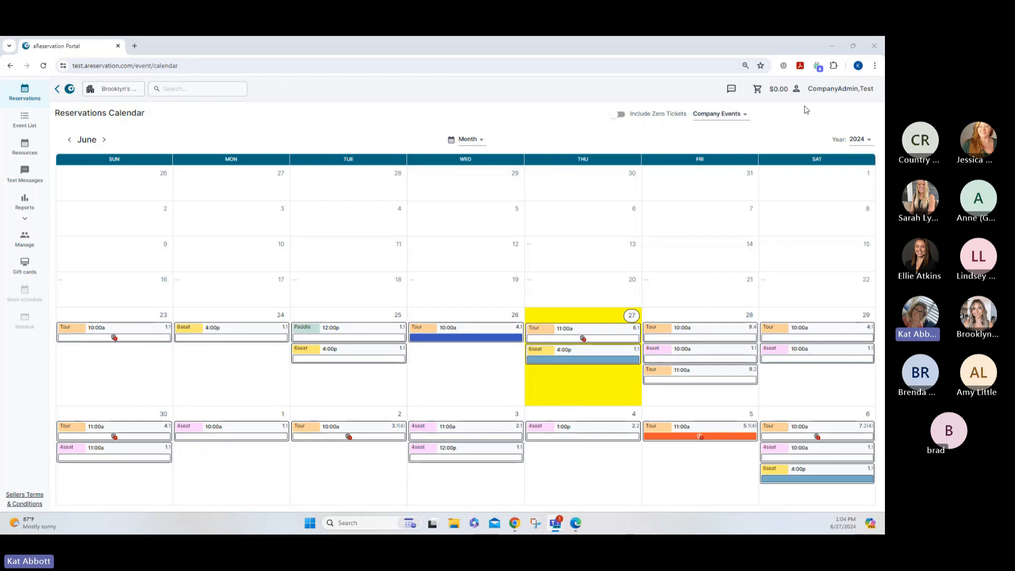
{"action": "left_click", "coordinate": [833, 91]}
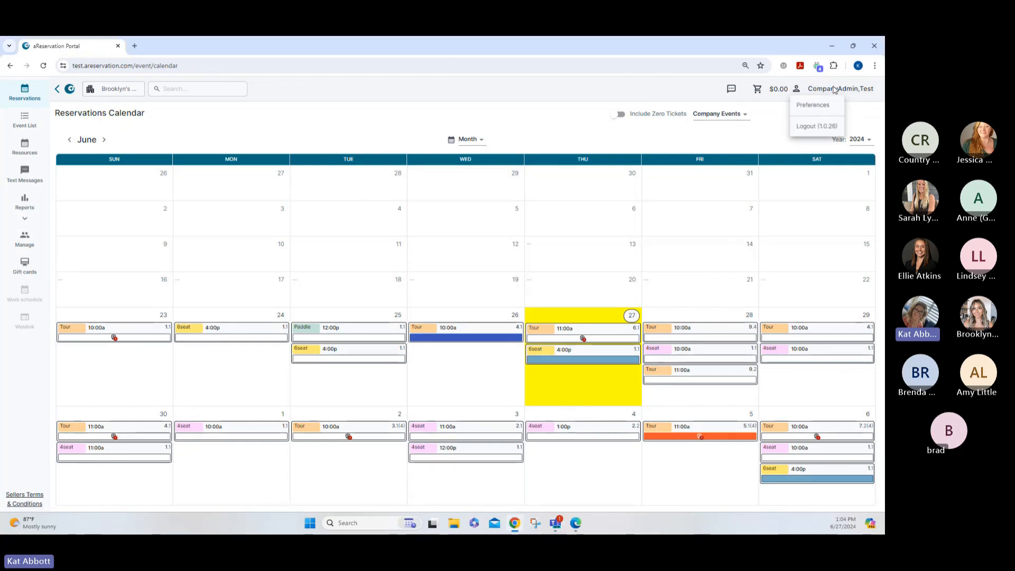
{"action": "left_click", "coordinate": [817, 108]}
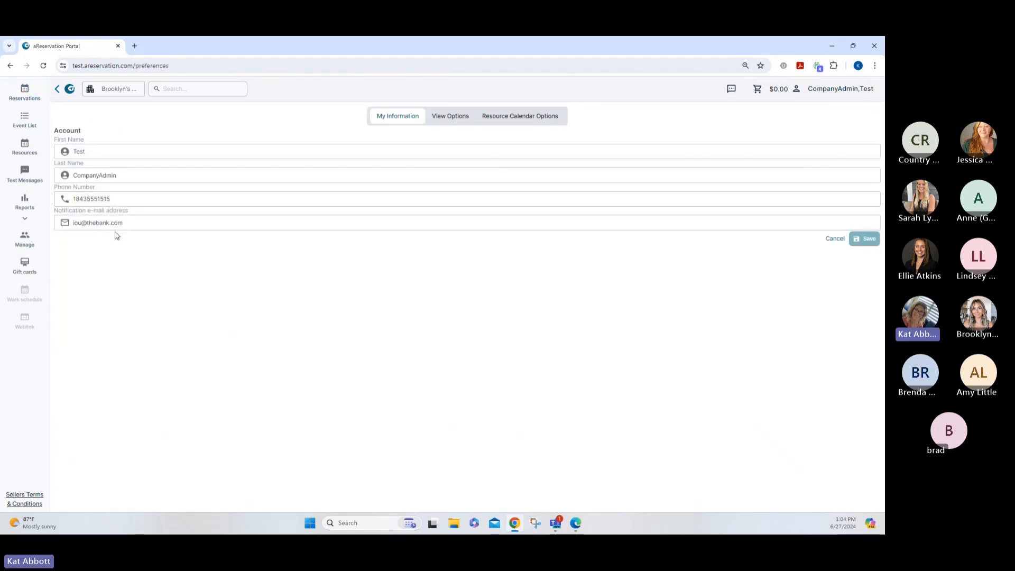
{"action": "left_click", "coordinate": [440, 120]}
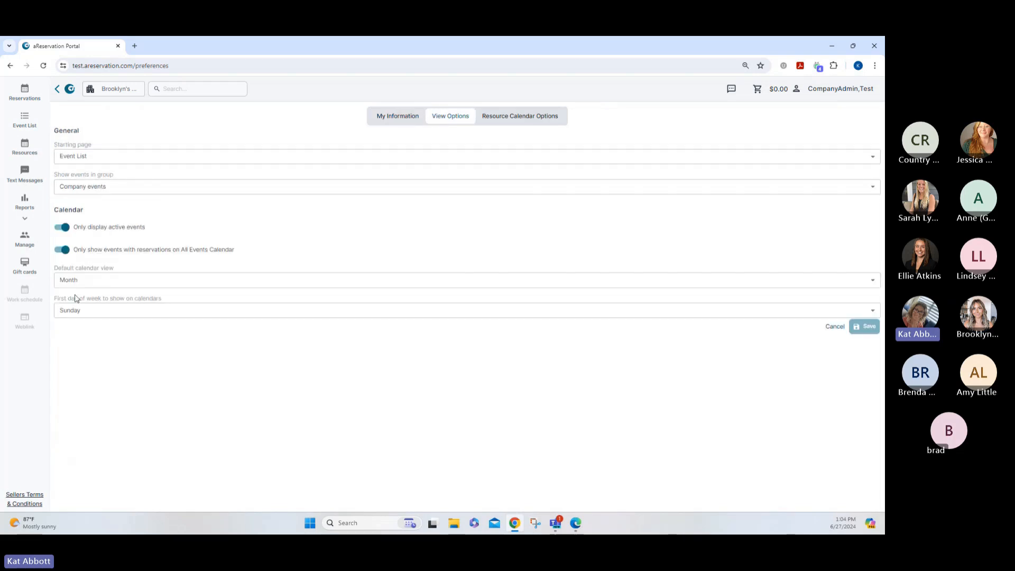
{"action": "left_click", "coordinate": [87, 285]}
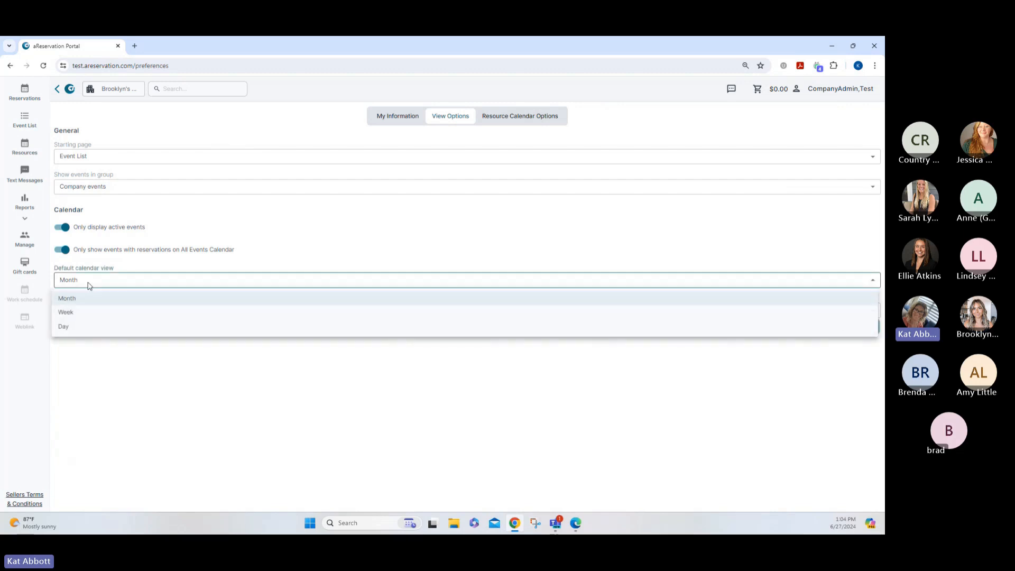
{"action": "left_click", "coordinate": [104, 282]}
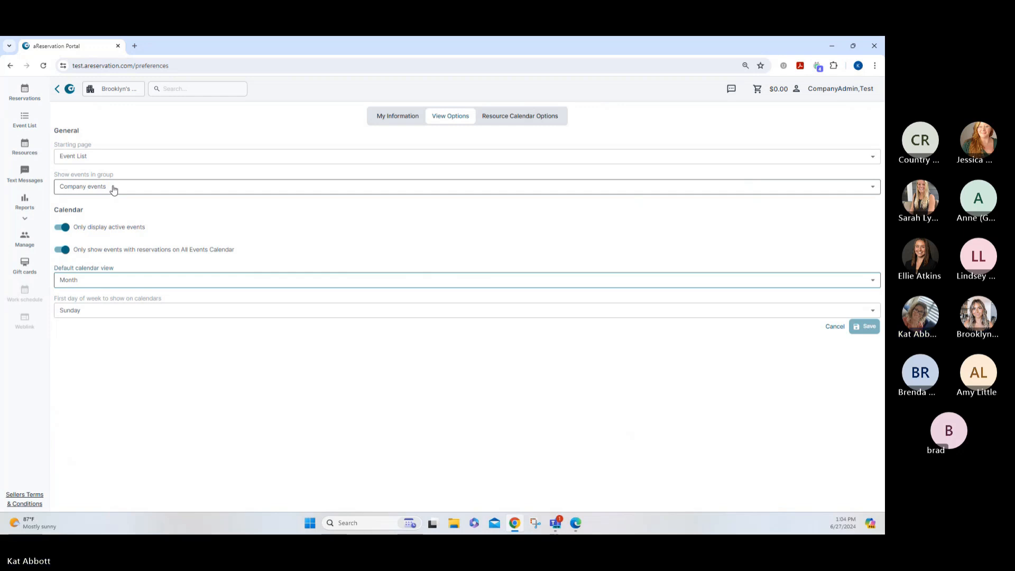
{"action": "left_click", "coordinate": [27, 92]}
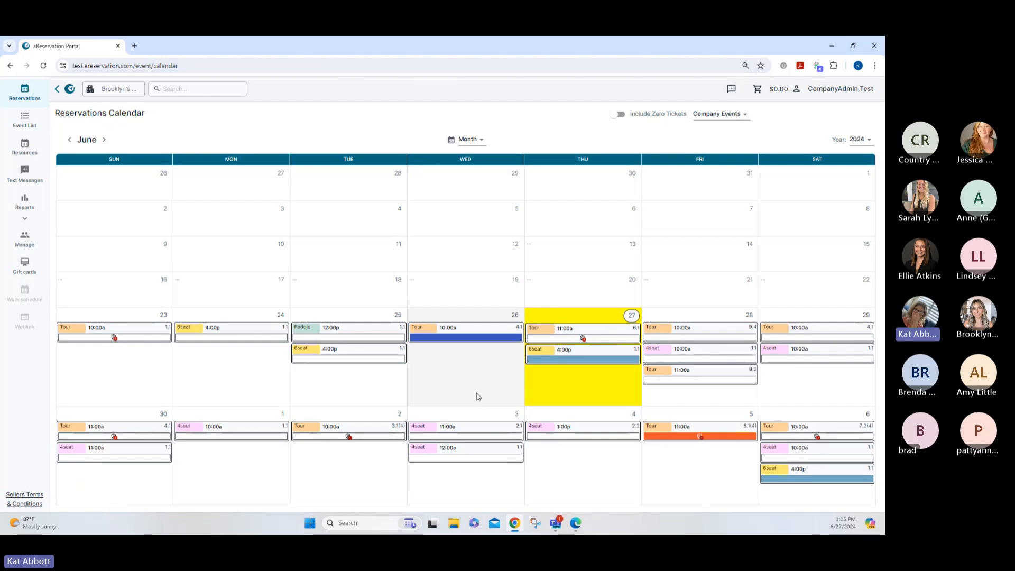
{"action": "left_click", "coordinate": [105, 140]}
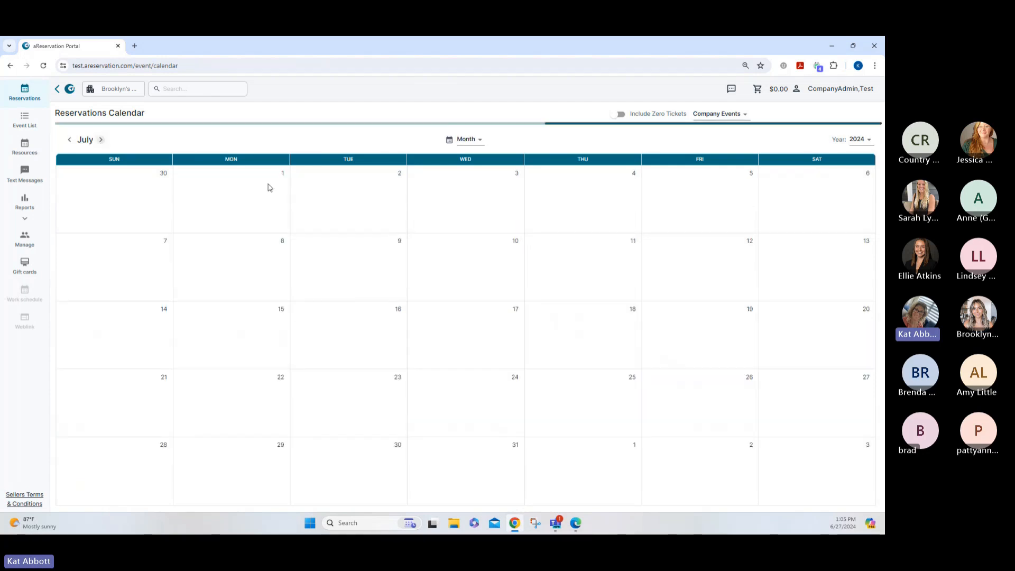
{"action": "left_click", "coordinate": [69, 140]}
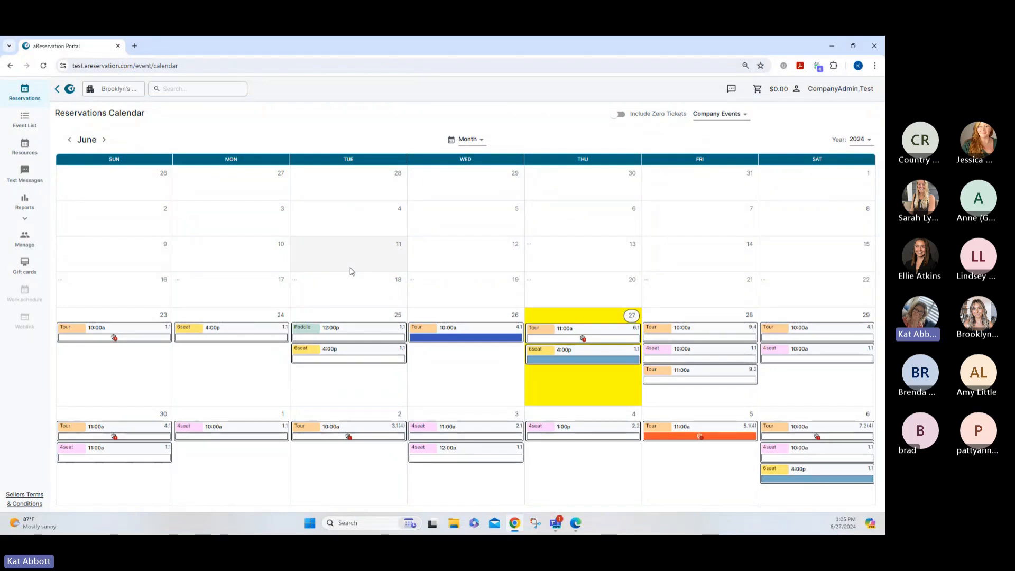
{"action": "mouse_move", "coordinate": [198, 333]}
{"action": "mouse_move", "coordinate": [399, 328]}
{"action": "mouse_move", "coordinate": [447, 330]}
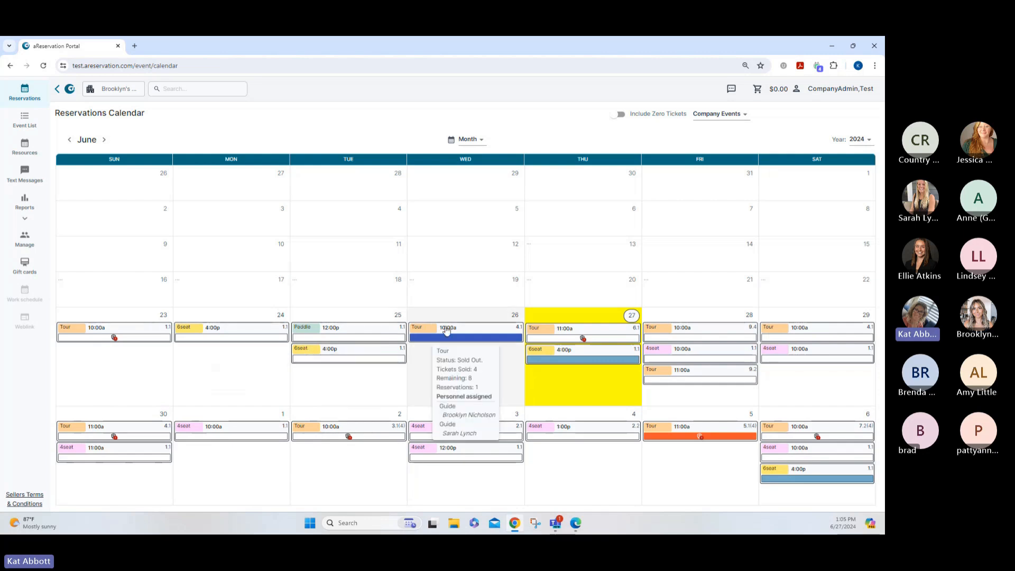
{"action": "mouse_move", "coordinate": [313, 350]}
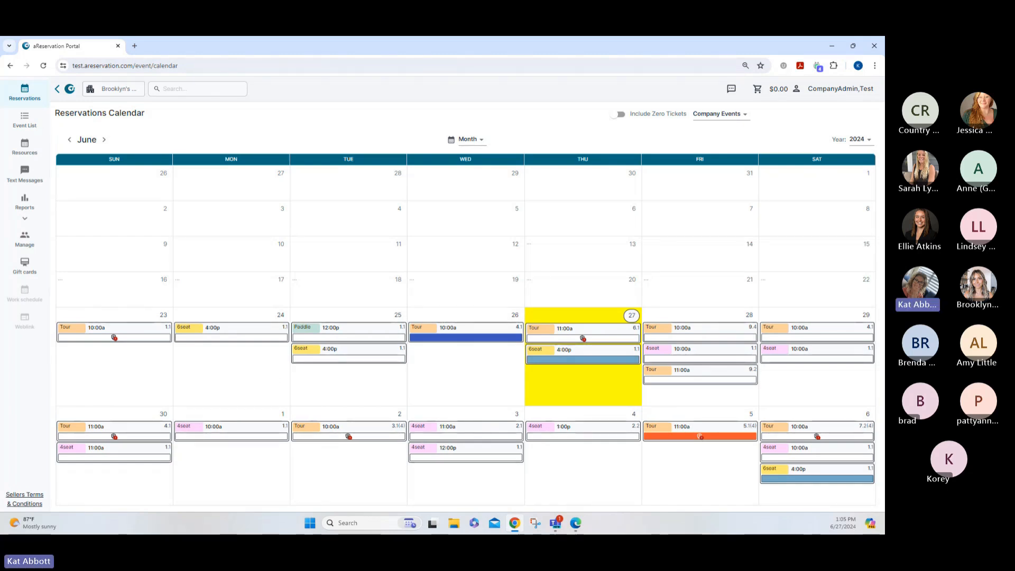
{"action": "mouse_move", "coordinate": [692, 334]}
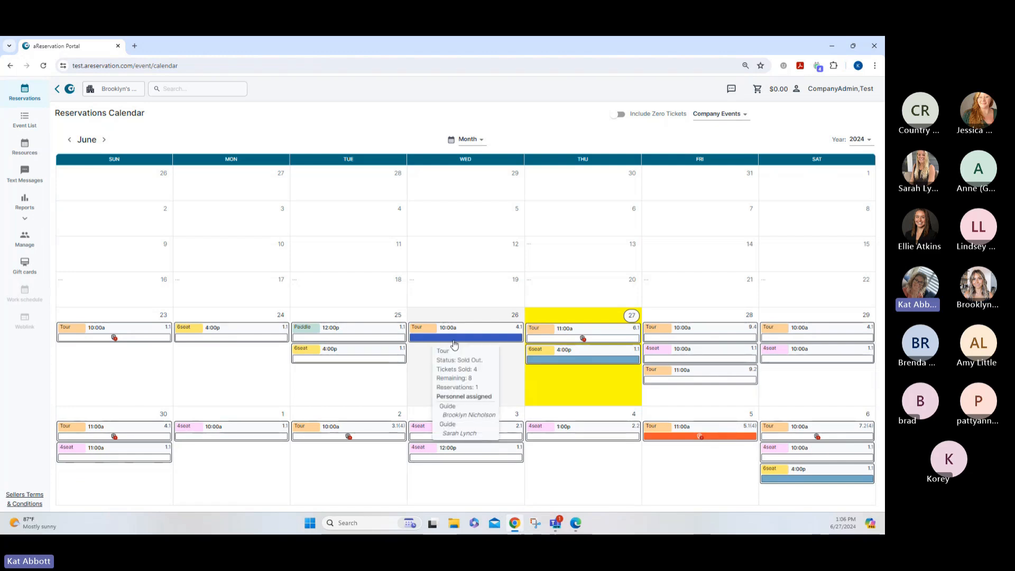
{"action": "mouse_move", "coordinate": [660, 444]}
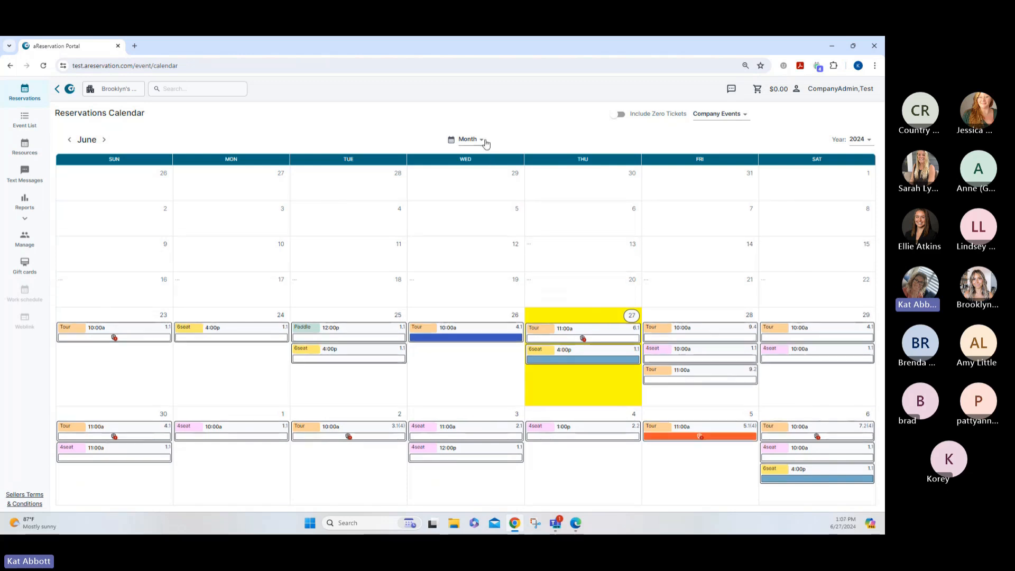
{"action": "left_click", "coordinate": [481, 139]}
{"action": "left_click", "coordinate": [472, 170]}
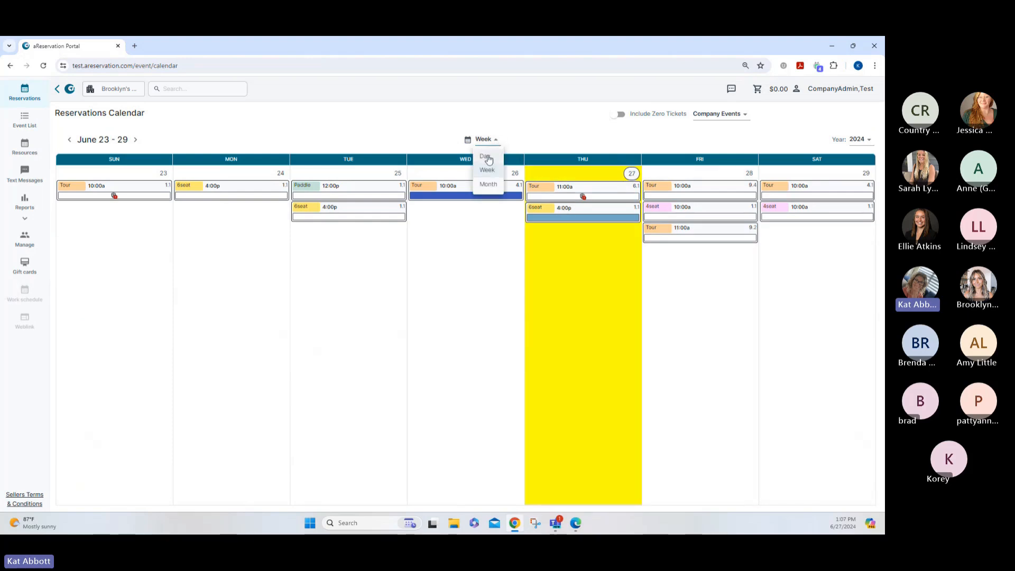
{"action": "left_click", "coordinate": [485, 156]}
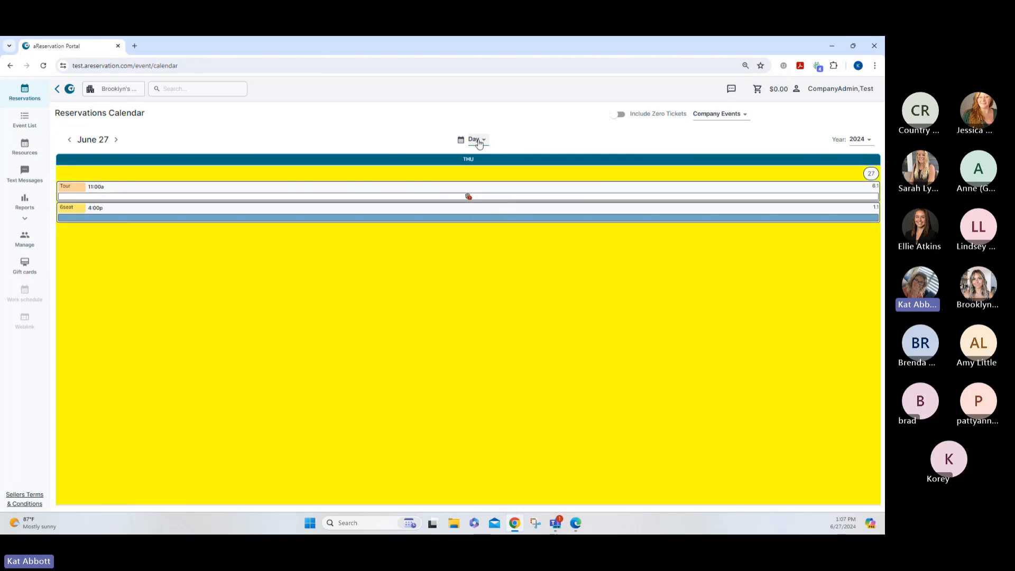
{"action": "left_click", "coordinate": [475, 140]}
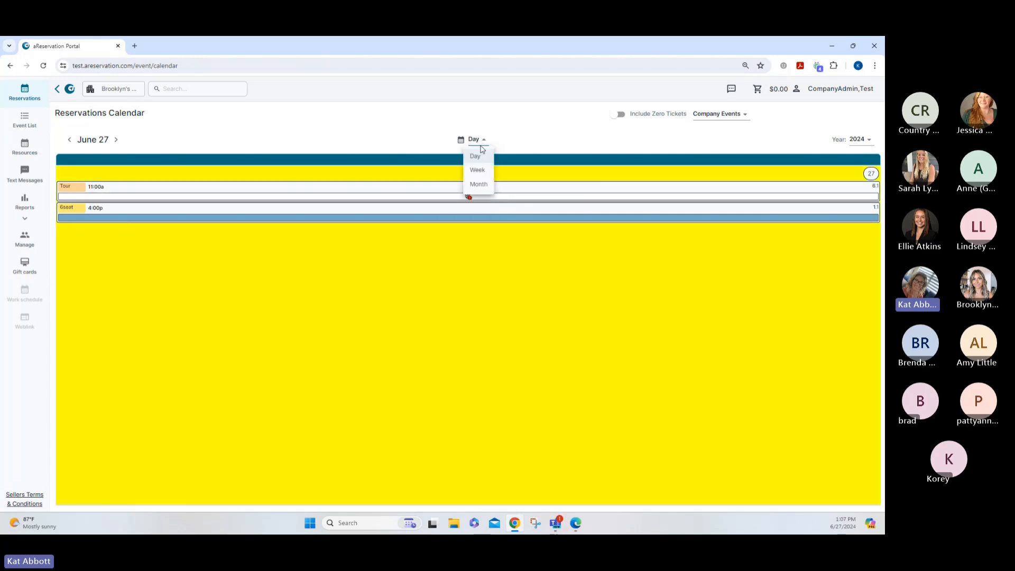
{"action": "left_click", "coordinate": [479, 185]}
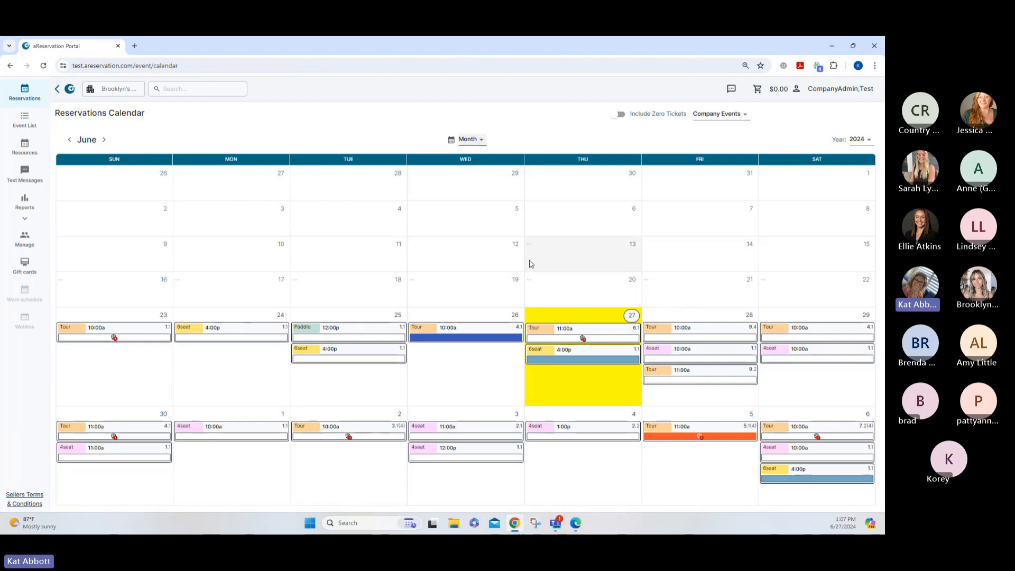
{"action": "mouse_move", "coordinate": [629, 365]}
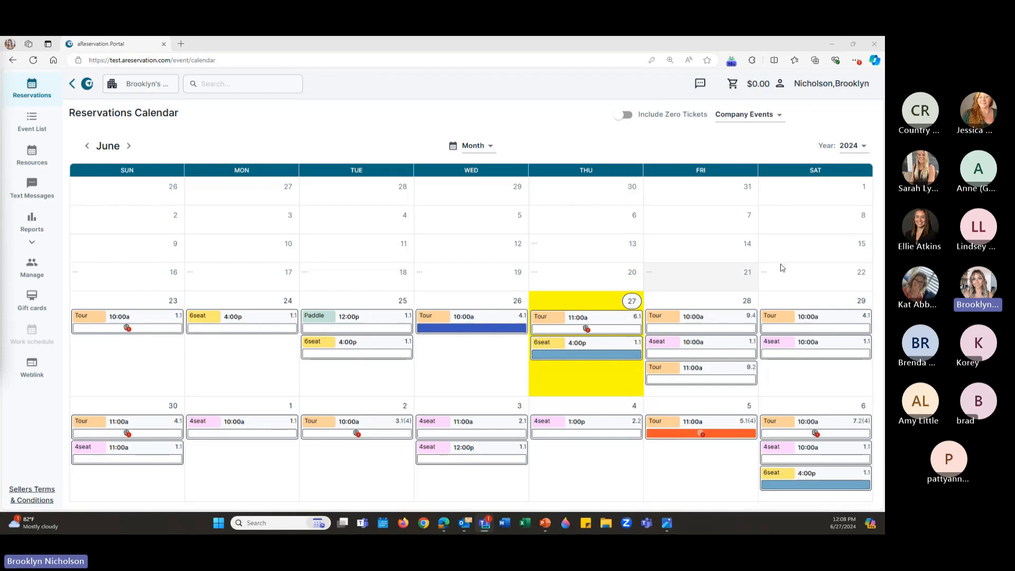
Start a new reservation on the July 2 10:00 AM Tour with the customer's saved details
{"action": "mouse_move", "coordinate": [402, 428]}
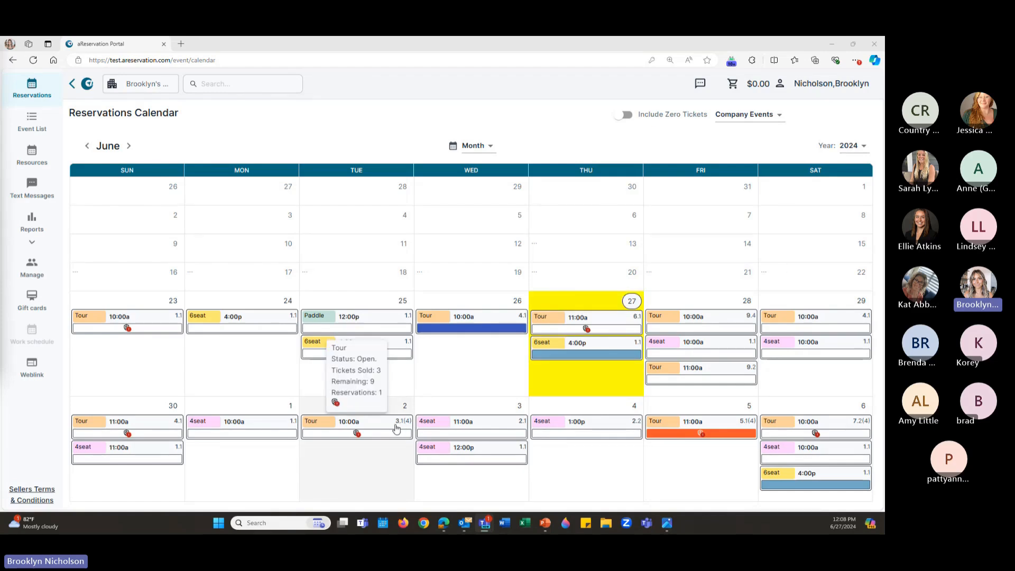
{"action": "left_click", "coordinate": [378, 429]}
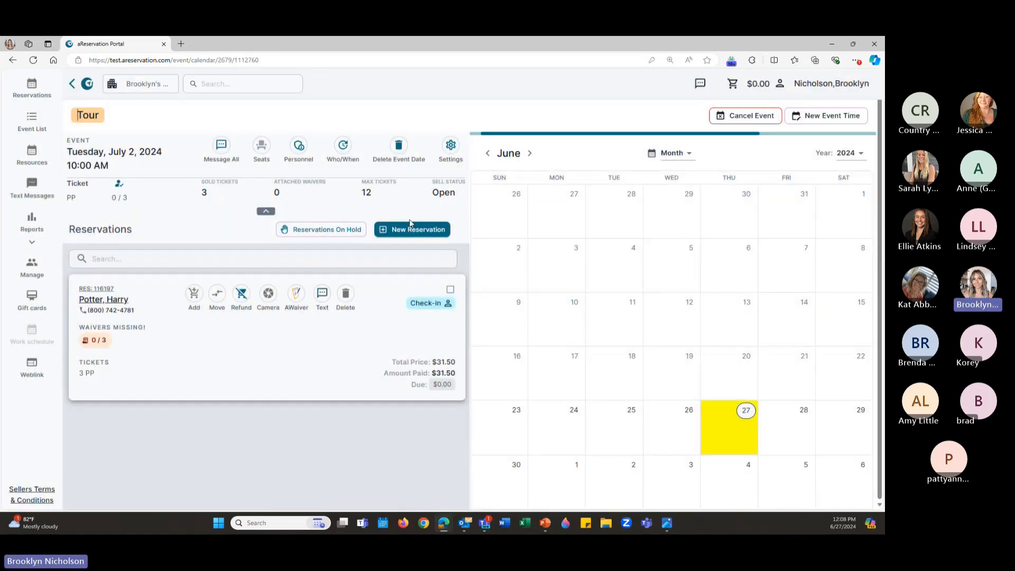
{"action": "left_click", "coordinate": [415, 236]}
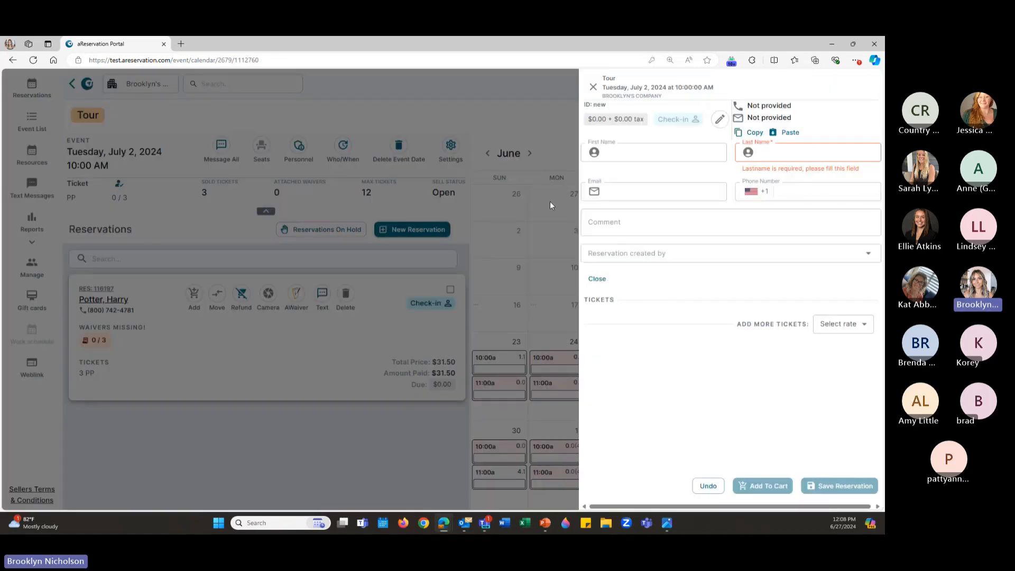
{"action": "left_click", "coordinate": [650, 154]}
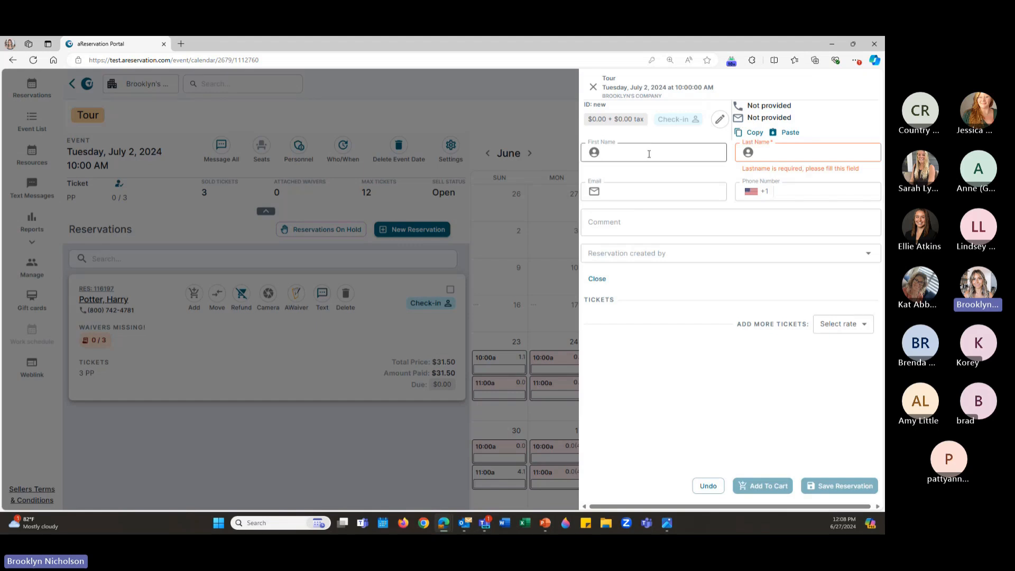
{"action": "left_click", "coordinate": [706, 199]}
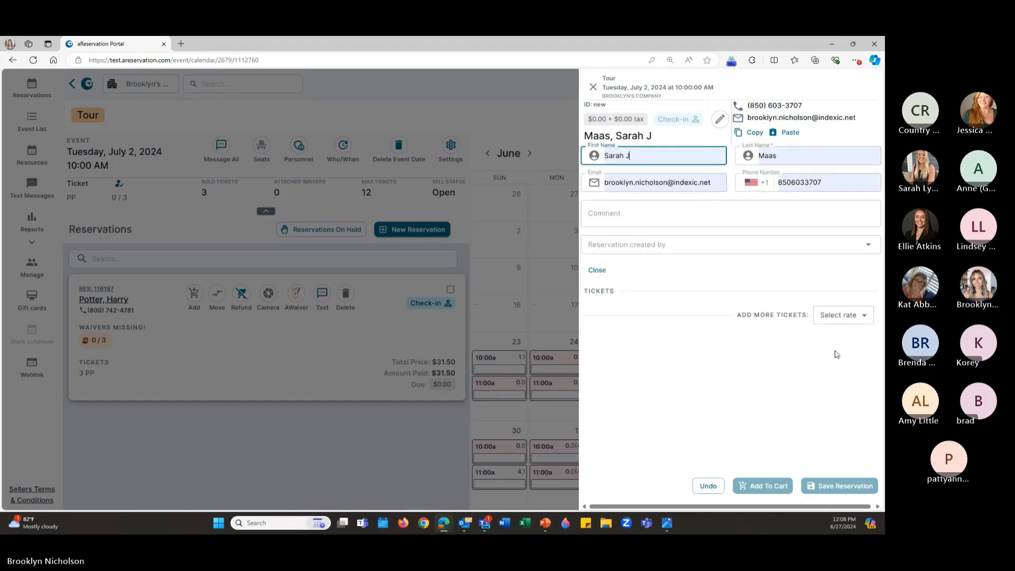
Add 2 Per Person and 2 Children 3 and under tickets, save, and add to cart
{"action": "left_click", "coordinate": [842, 317]}
{"action": "left_click", "coordinate": [816, 353]}
{"action": "left_click", "coordinate": [622, 311]}
{"action": "left_click", "coordinate": [848, 334]}
{"action": "left_click", "coordinate": [832, 373]}
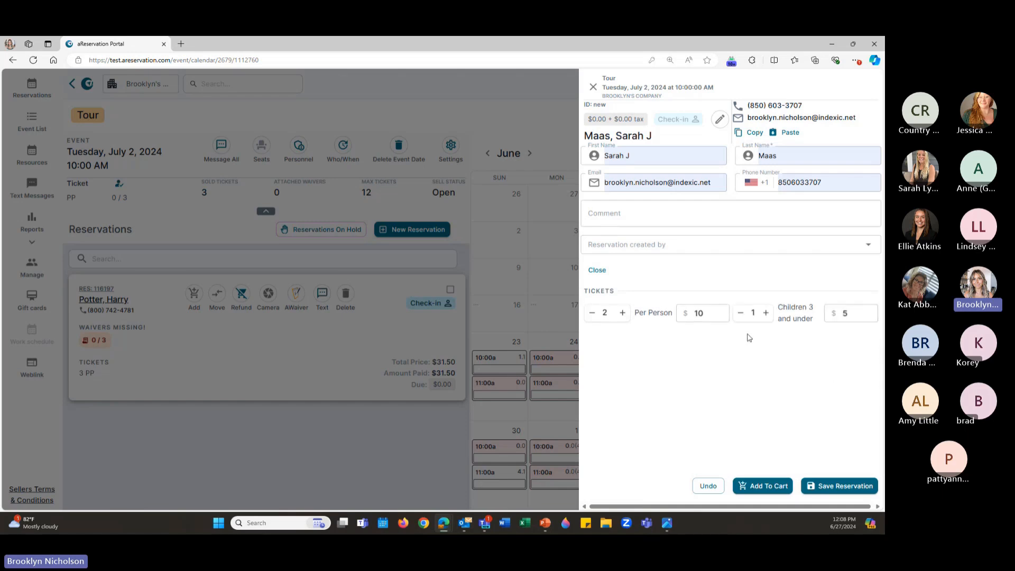
{"action": "left_click", "coordinate": [766, 312]}
{"action": "left_click", "coordinate": [839, 485]}
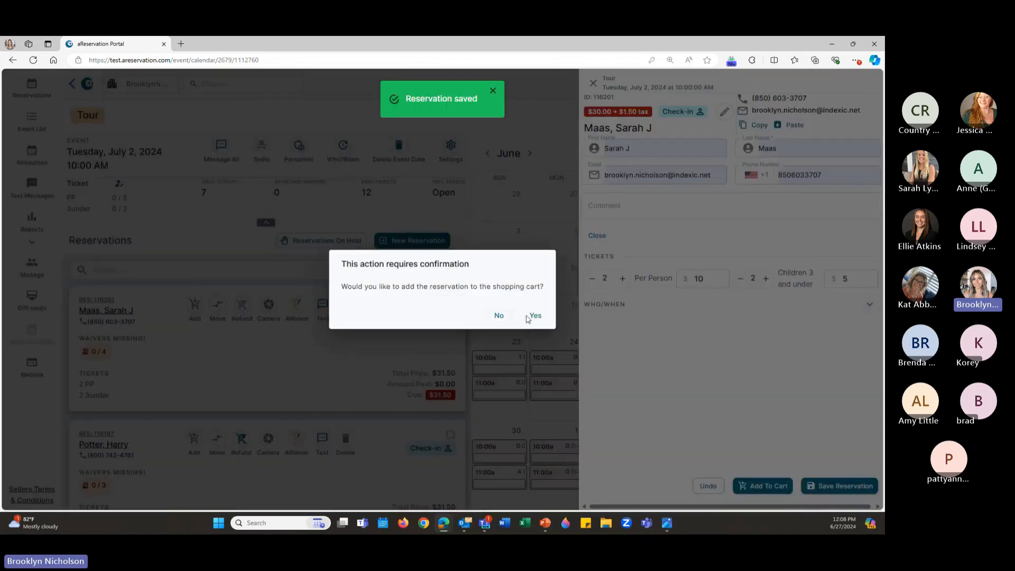
{"action": "left_click", "coordinate": [535, 315]}
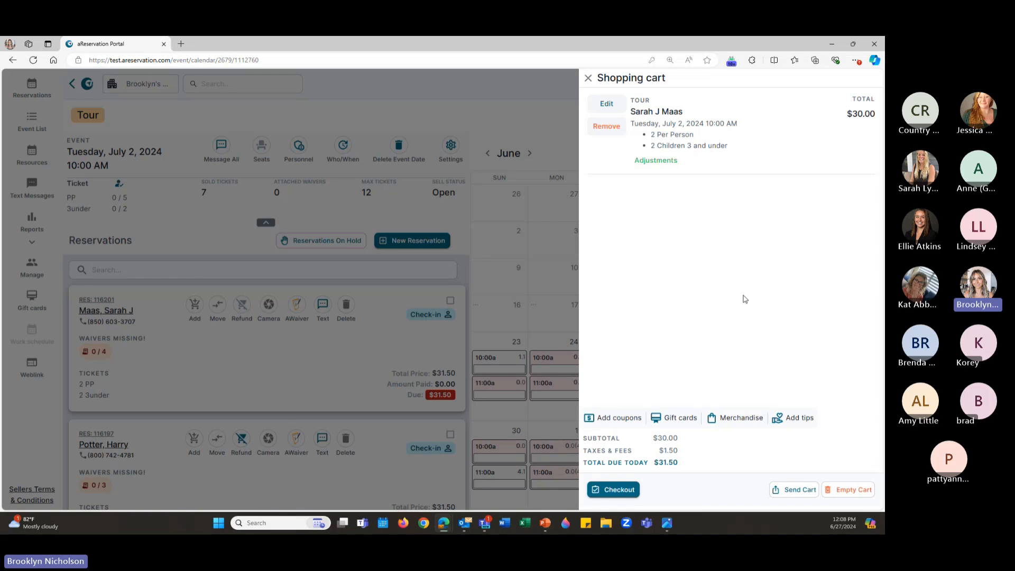
Apply the Adults coupon and link merchandise to the July 2 Tour reservation
{"action": "left_click", "coordinate": [618, 419]}
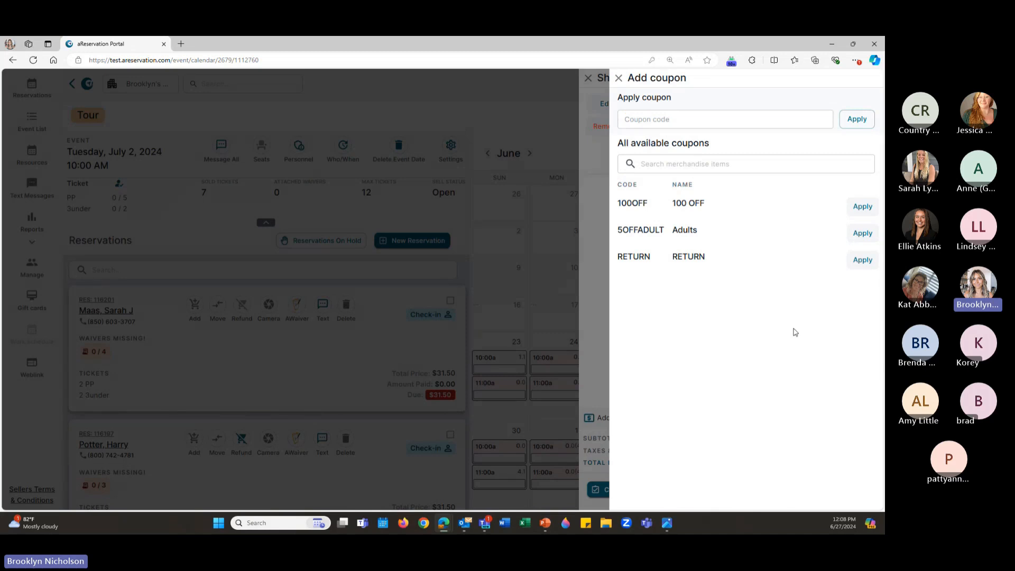
{"action": "left_click", "coordinate": [862, 233]}
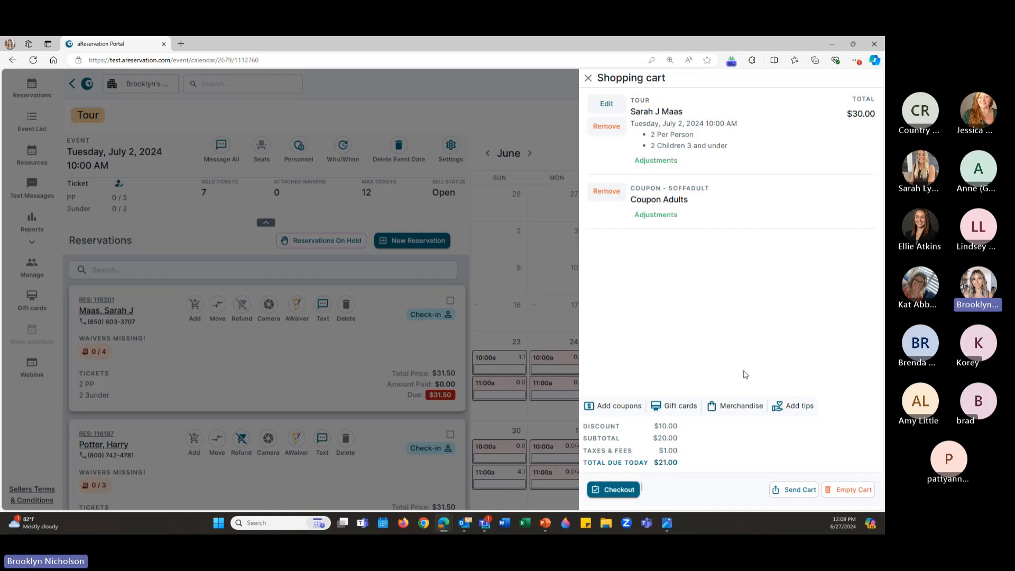
{"action": "left_click", "coordinate": [735, 408]}
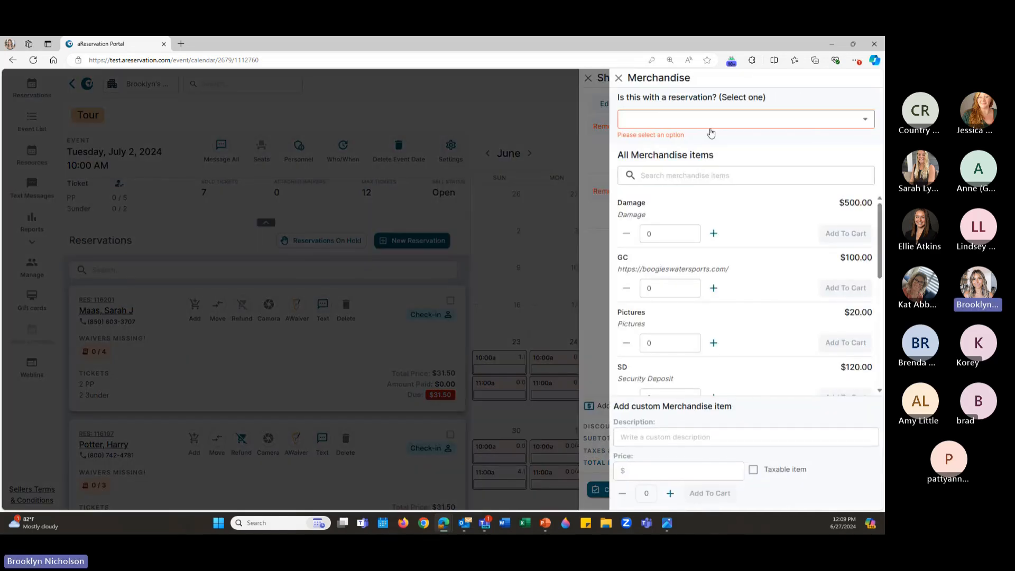
{"action": "left_click", "coordinate": [711, 126]}
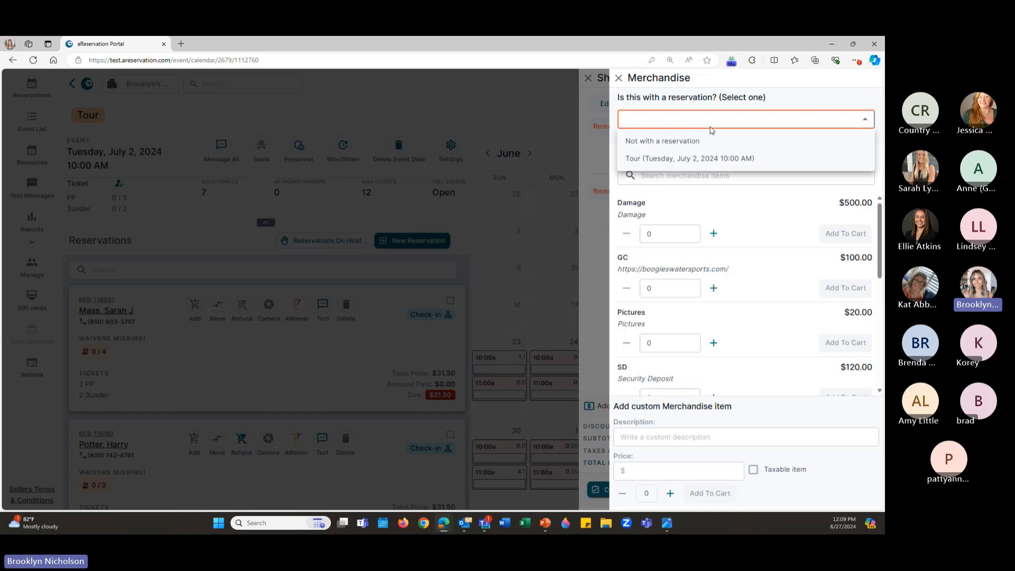
{"action": "left_click", "coordinate": [710, 158]}
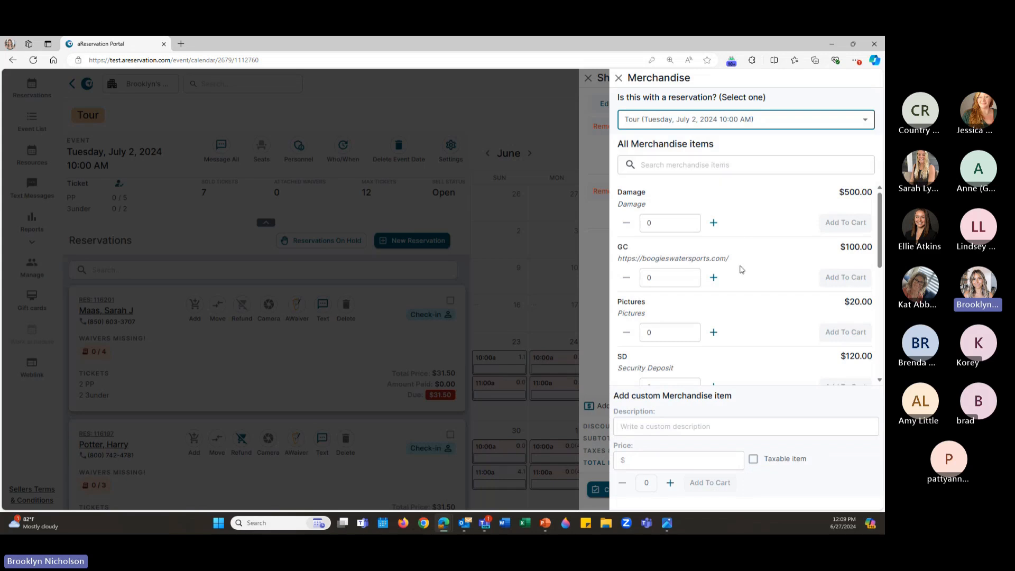
Add one $20.00 Pictures item to the cart and proceed to checkout
{"action": "left_click", "coordinate": [714, 332]}
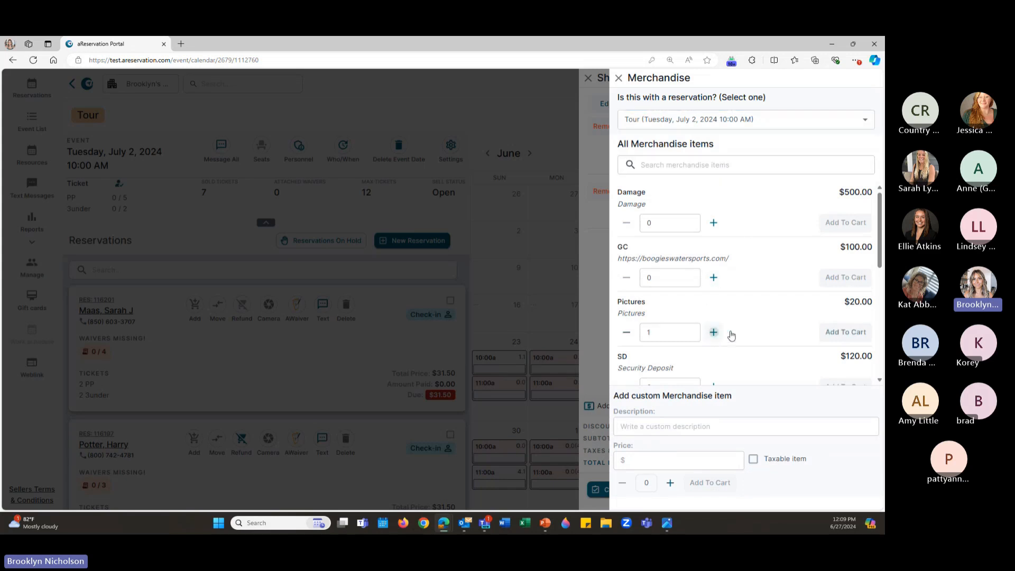
{"action": "left_click", "coordinate": [844, 331]}
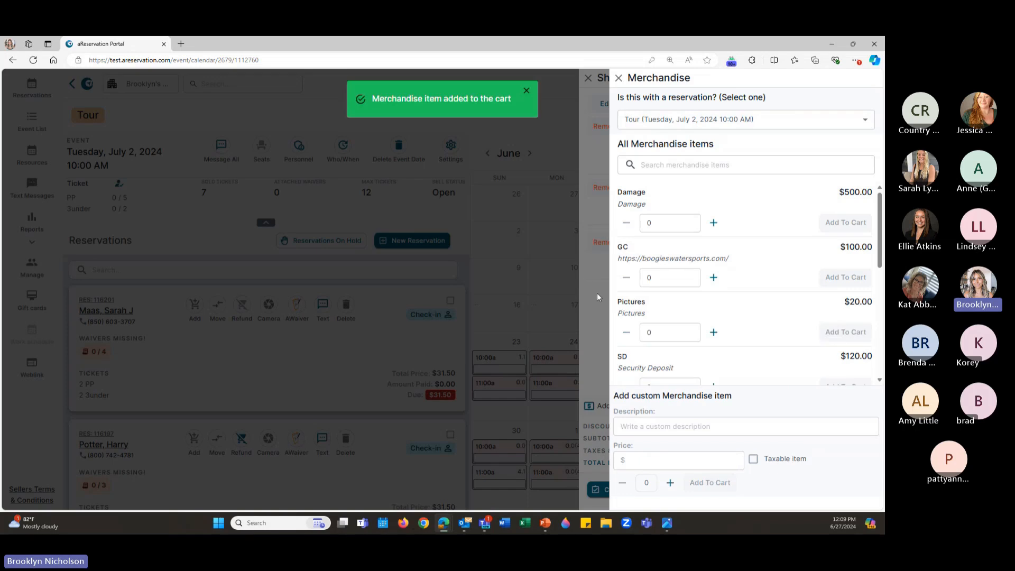
{"action": "left_click", "coordinate": [597, 293]}
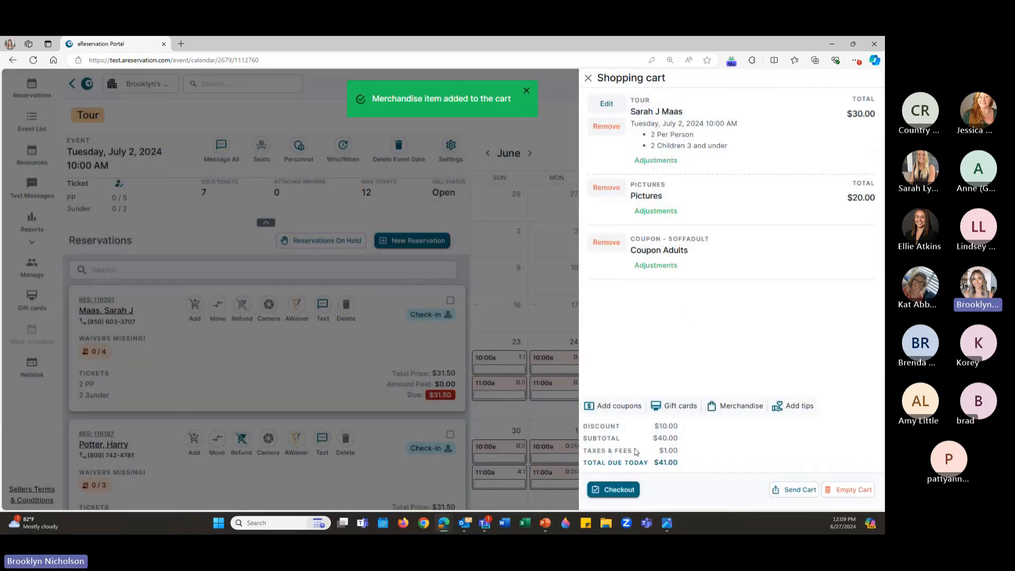
{"action": "left_click", "coordinate": [620, 490]}
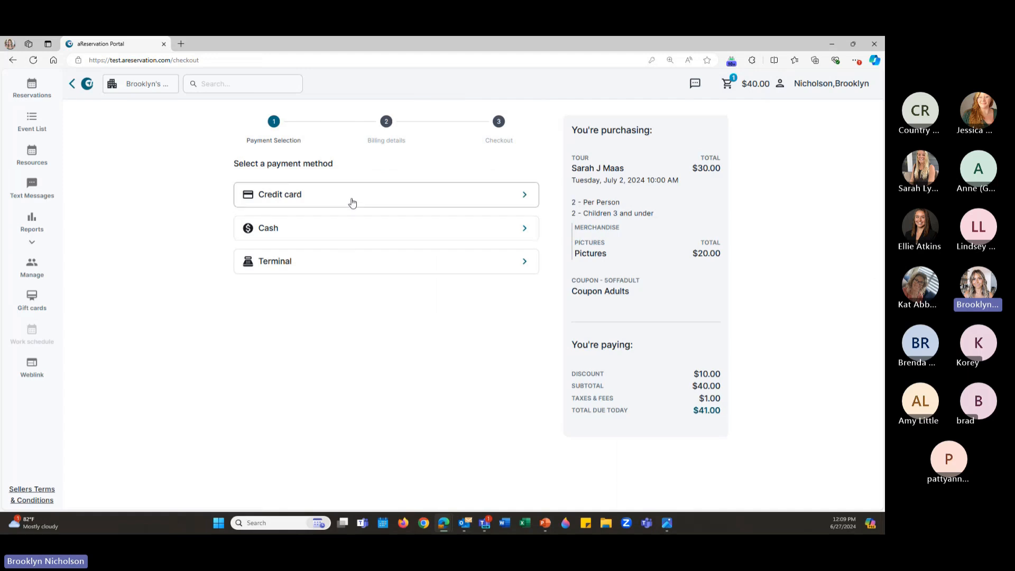
Pay the $41.00 total with the saved credit card, entering its security code and billing ZIP
{"action": "left_click", "coordinate": [352, 200]}
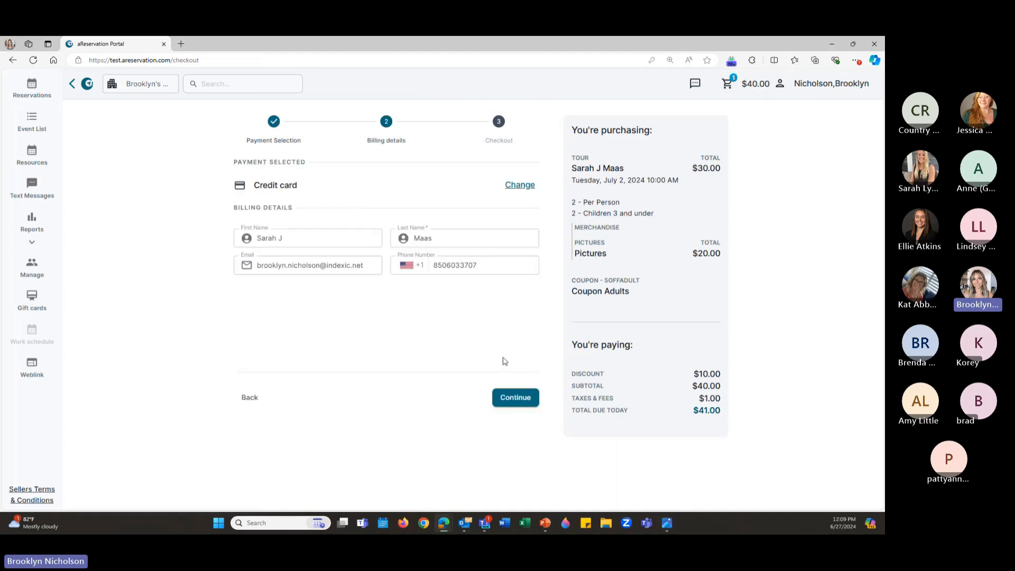
{"action": "left_click", "coordinate": [514, 399]}
{"action": "scroll", "coordinate": [320, 357], "scroll_direction": "down", "scroll_amount": 1}
{"action": "left_click", "coordinate": [317, 343]}
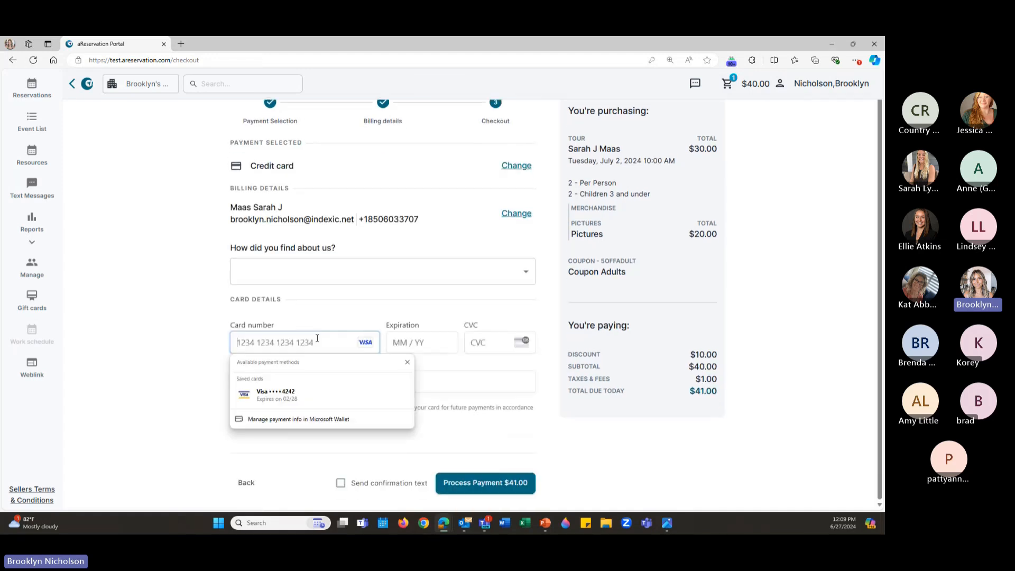
{"action": "left_click", "coordinate": [333, 389]}
{"action": "left_click", "coordinate": [482, 342]}
{"action": "type", "text": "123"}
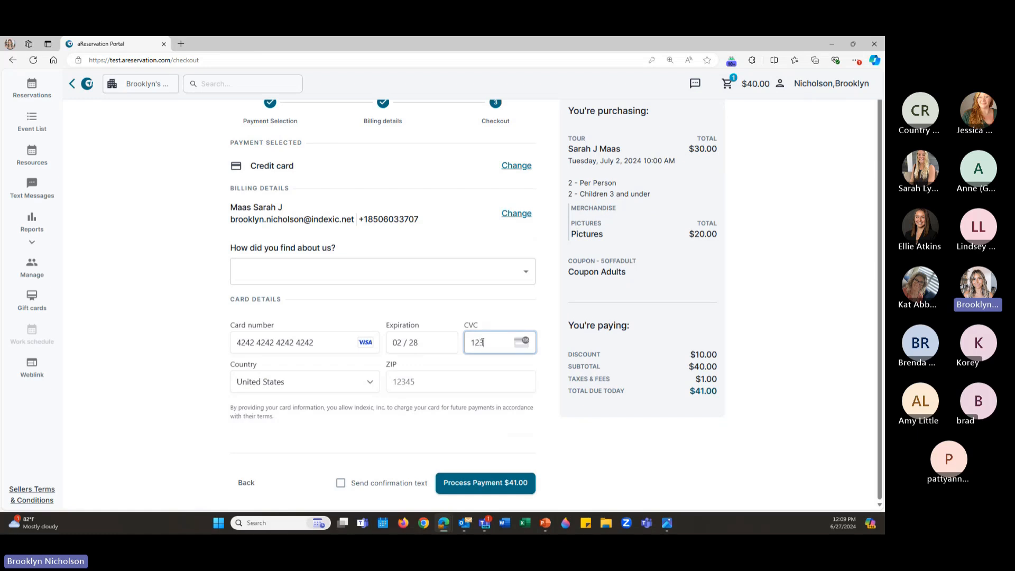
{"action": "left_click", "coordinate": [481, 378]}
{"action": "type", "text": "12345"}
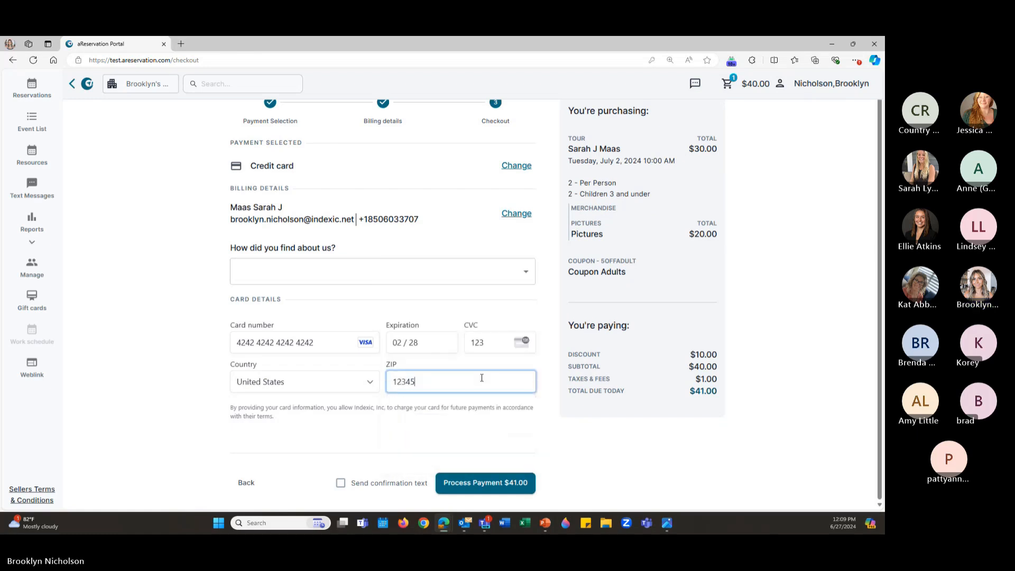
{"action": "left_click", "coordinate": [473, 483]}
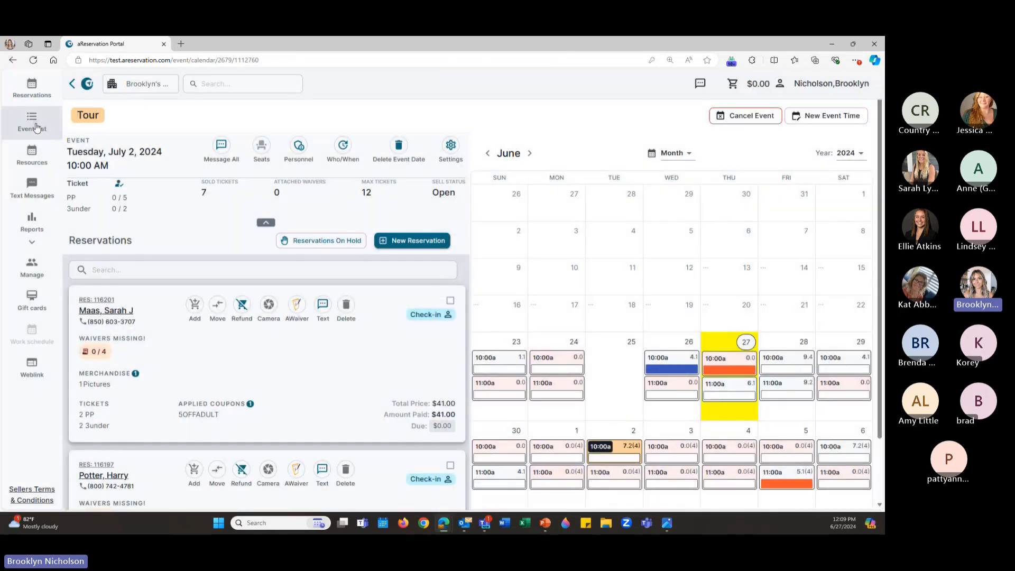
Open the Event List showing 4-Seater Carts, Tour, 6-Seater Carts and Paddleboards
{"action": "left_click", "coordinate": [36, 126]}
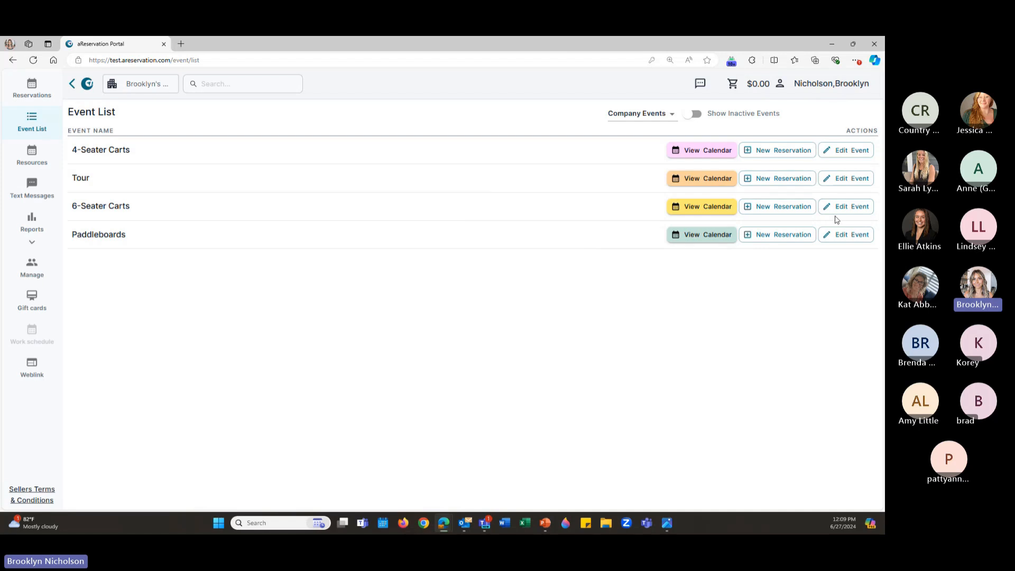
Book one 4-Seater Carts 2 Night Rental on June 29 at 1:00 PM for the saved customer
{"action": "left_click", "coordinate": [767, 152]}
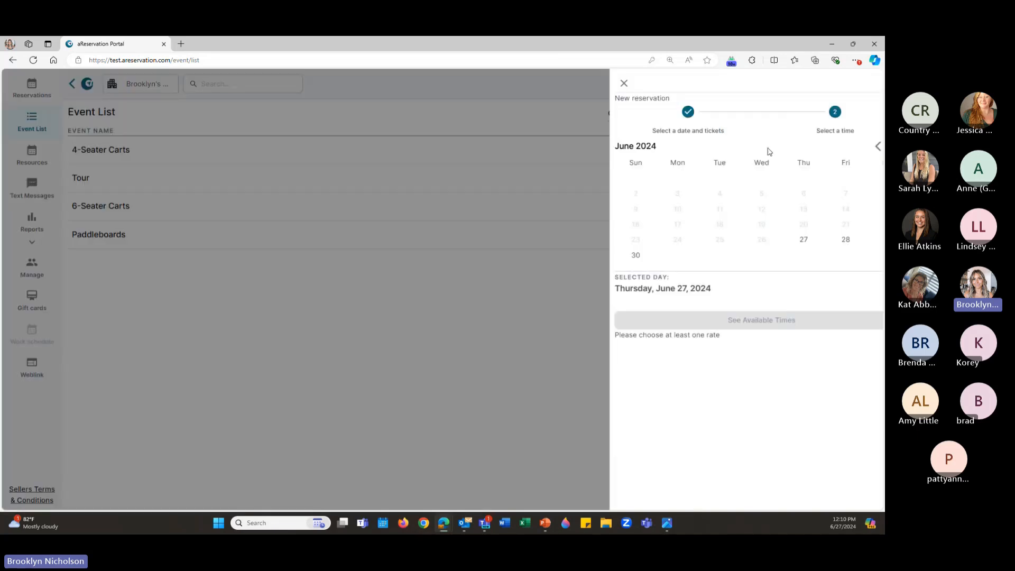
{"action": "left_click", "coordinate": [849, 257]}
{"action": "scroll", "coordinate": [687, 343], "scroll_direction": "down", "scroll_amount": 1}
{"action": "left_click", "coordinate": [622, 373]}
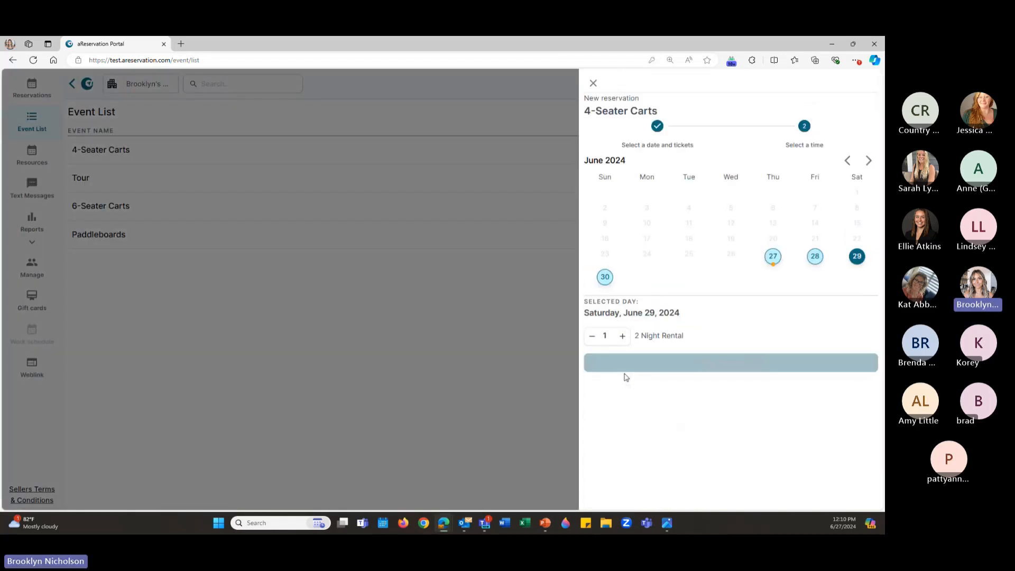
{"action": "left_click", "coordinate": [653, 365]}
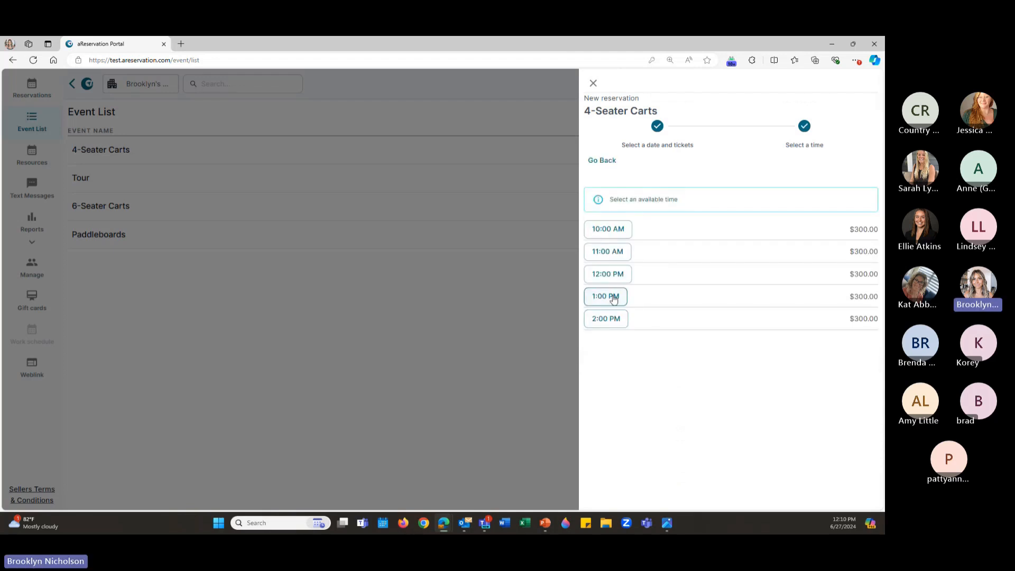
{"action": "left_click", "coordinate": [613, 297]}
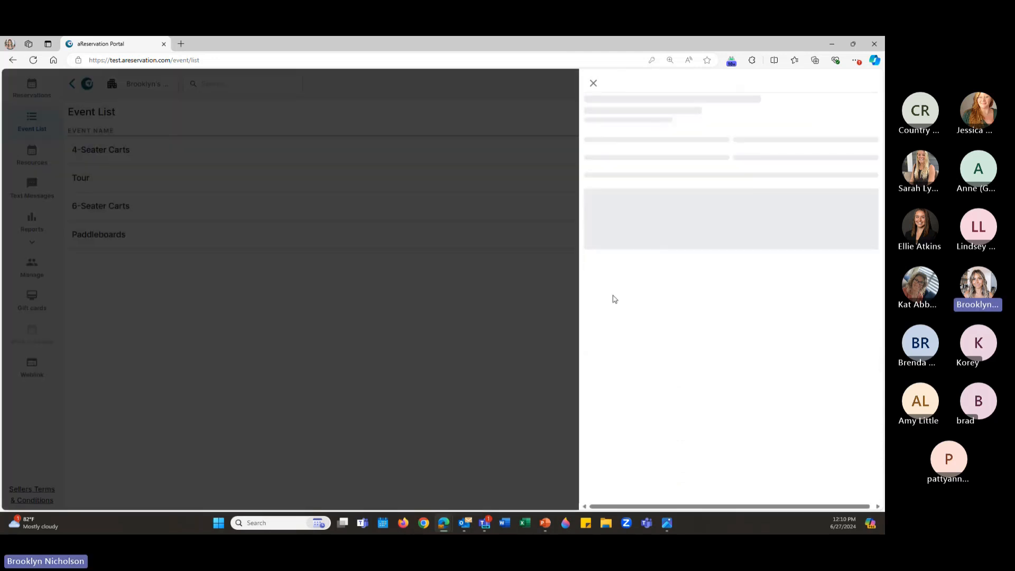
{"action": "left_click", "coordinate": [655, 151]}
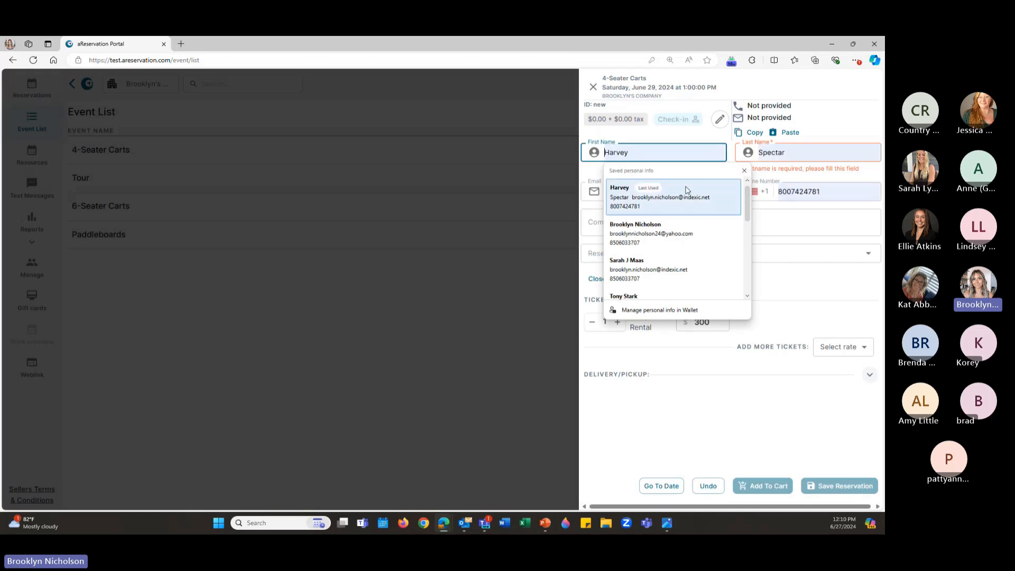
{"action": "left_click", "coordinate": [705, 207]}
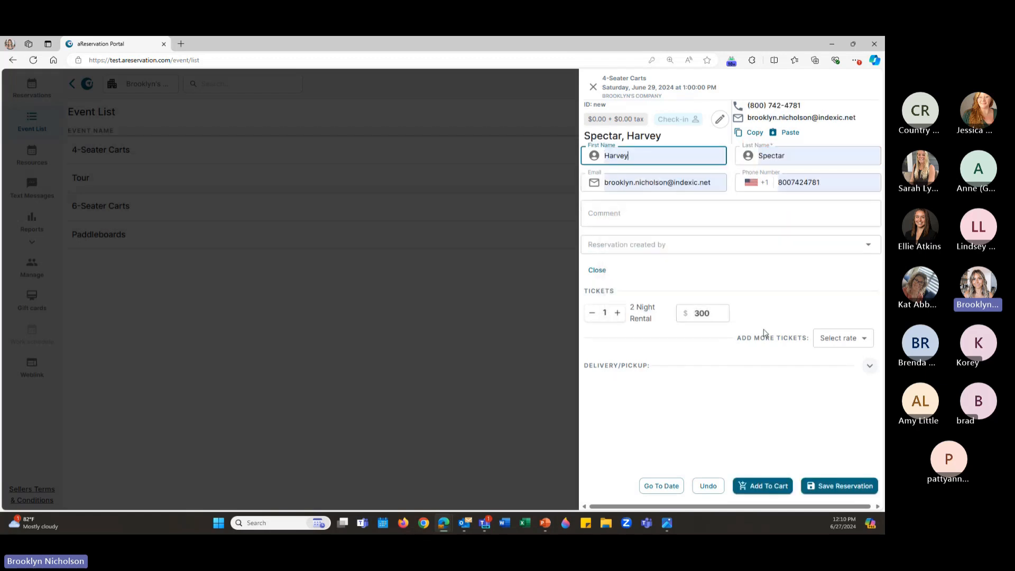
{"action": "left_click", "coordinate": [833, 485]}
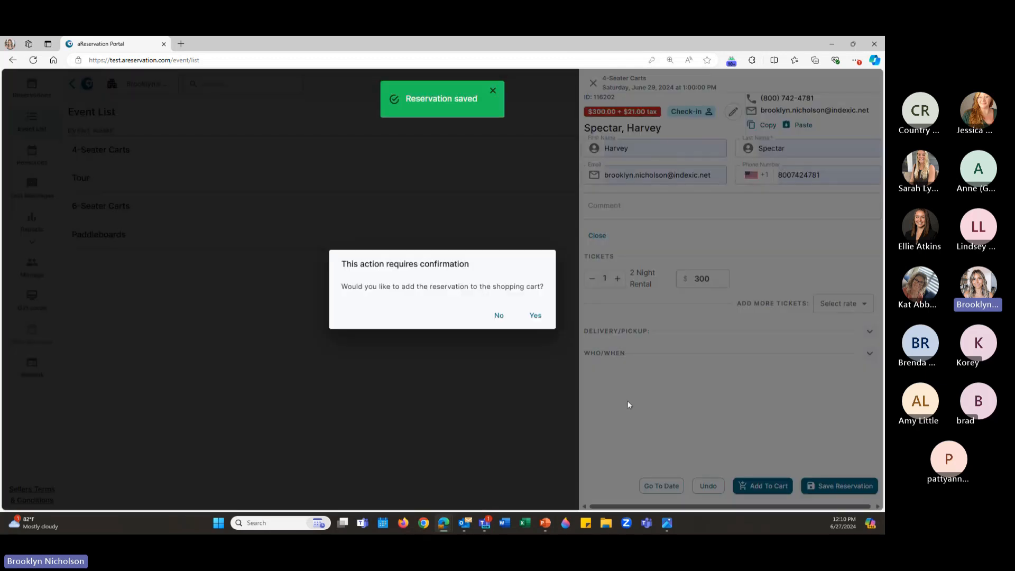
Add the reservation to the cart and pay the $321.00 total in cash with $350 received
{"action": "left_click", "coordinate": [535, 314]}
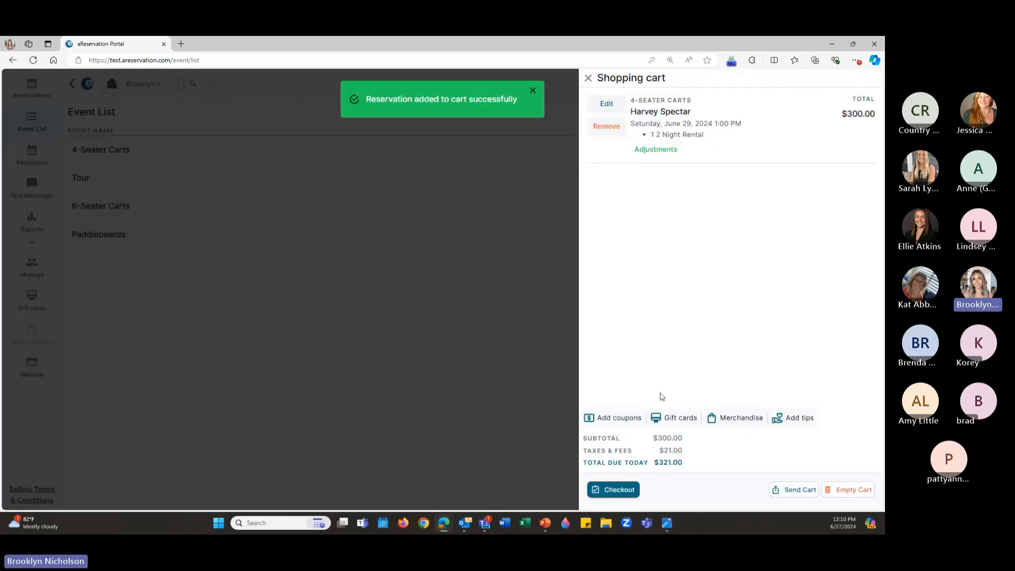
{"action": "left_click", "coordinate": [623, 491]}
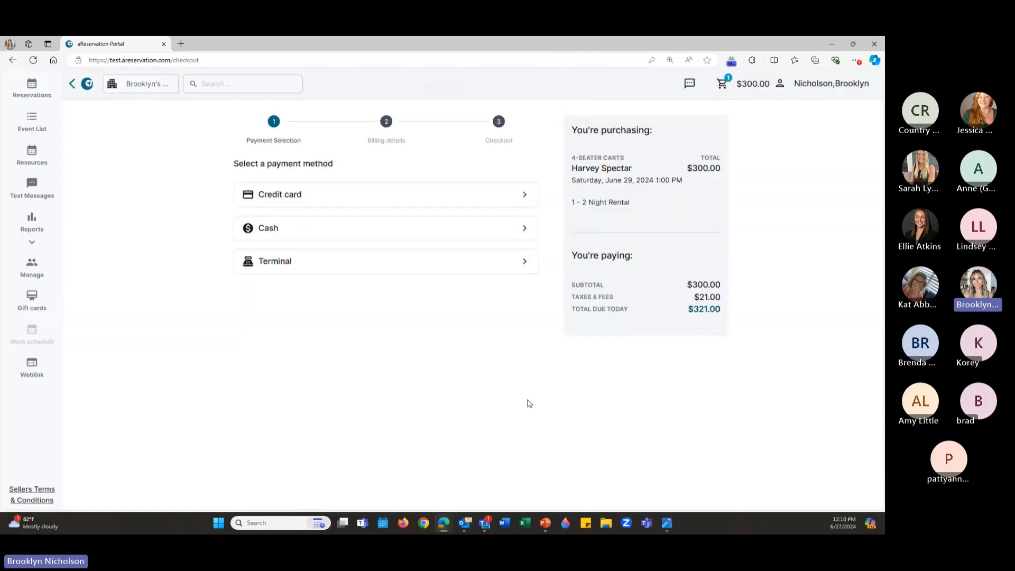
{"action": "left_click", "coordinate": [511, 231]}
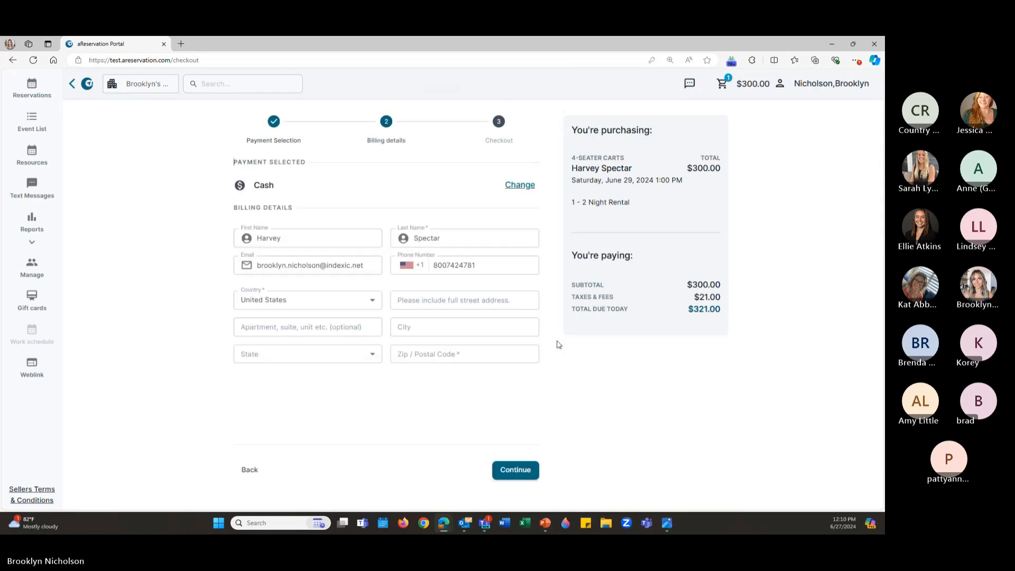
{"action": "left_click", "coordinate": [505, 470]}
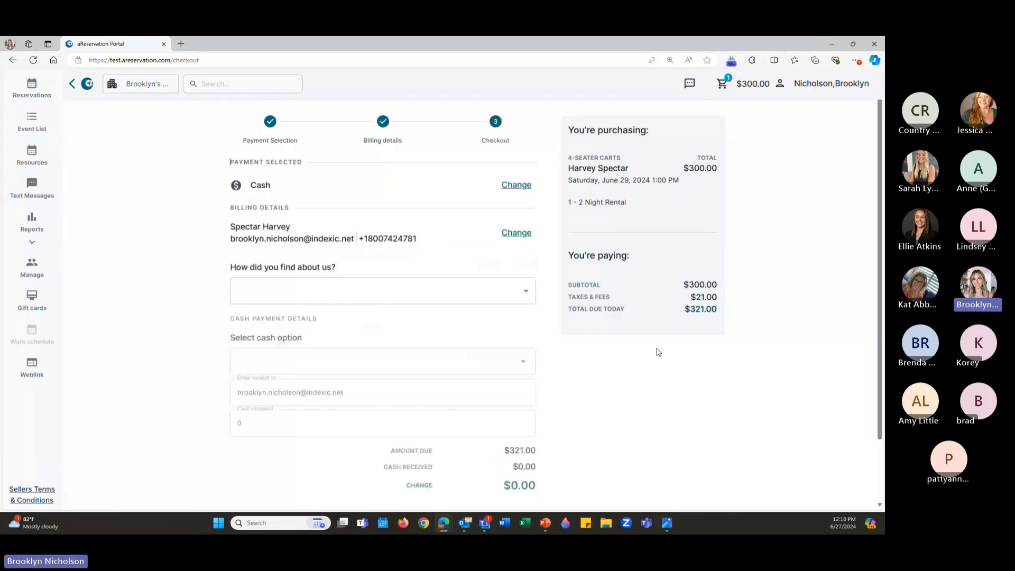
{"action": "scroll", "coordinate": [370, 359], "scroll_direction": "down", "scroll_amount": 2}
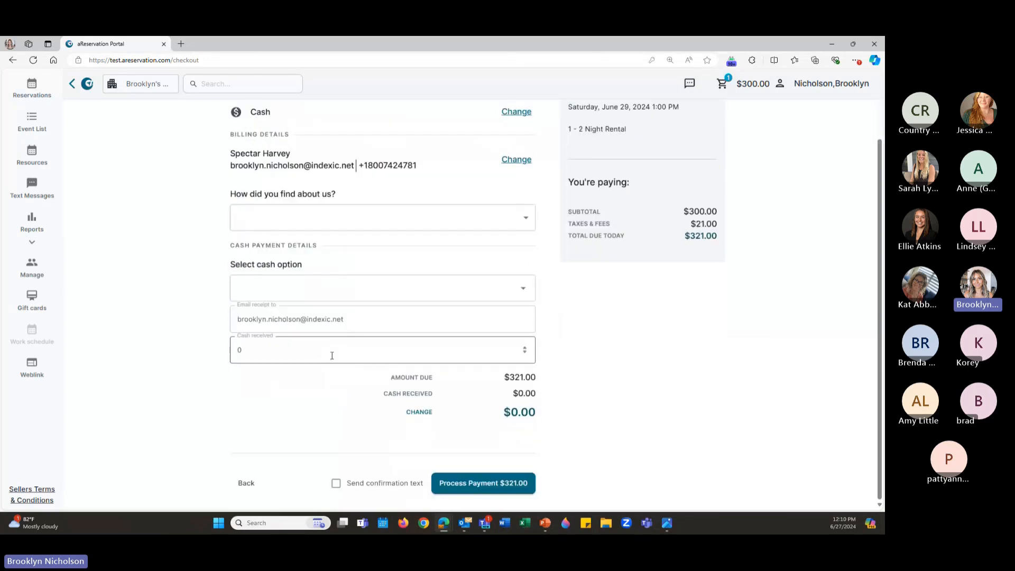
{"action": "left_click", "coordinate": [319, 355]}
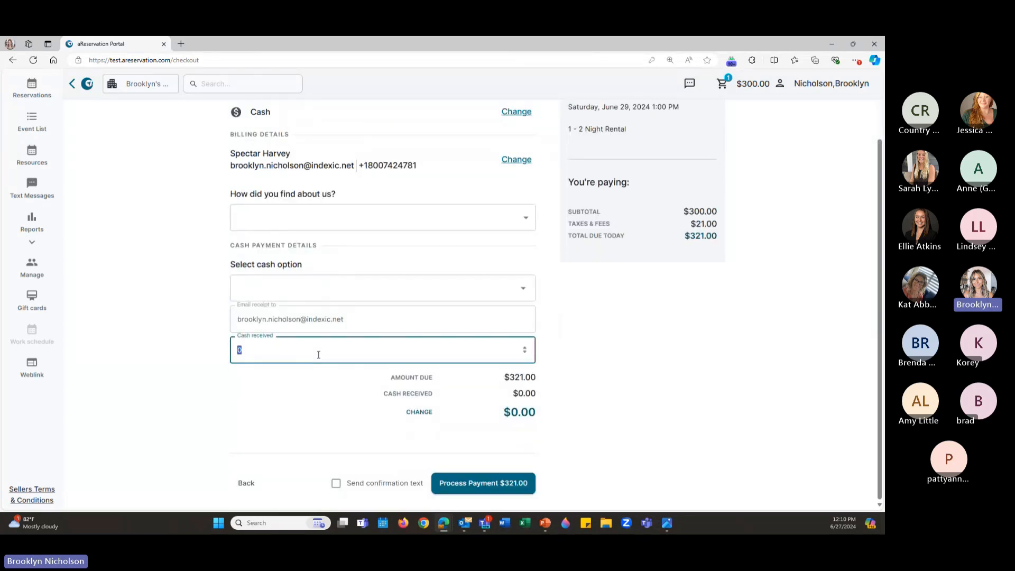
{"action": "type", "text": "350"}
{"action": "left_click", "coordinate": [499, 483]}
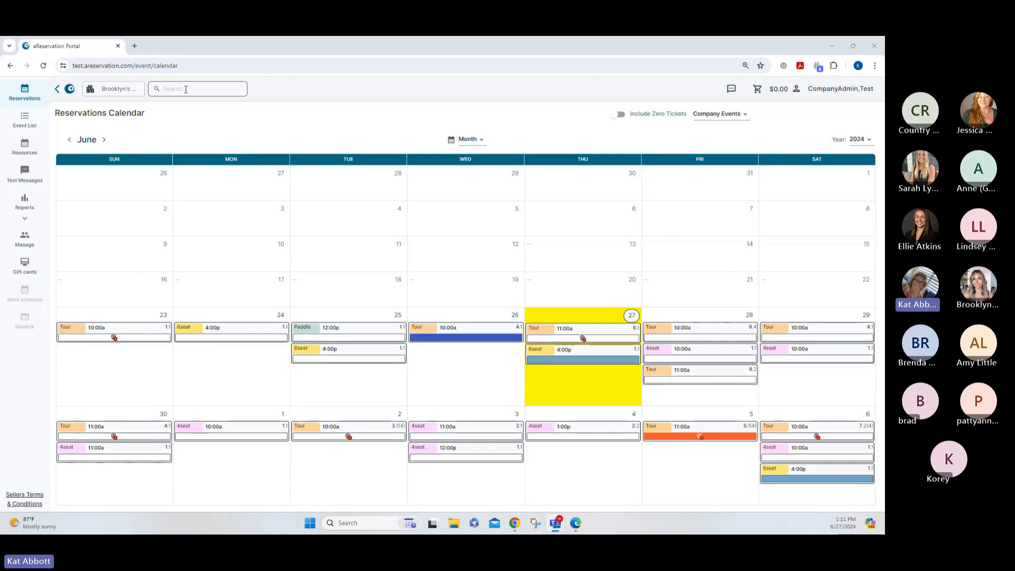
Search reservations by the customer's name, then open the June 28 10:00 AM 4-Seater Carts event
{"action": "left_click", "coordinate": [185, 89]}
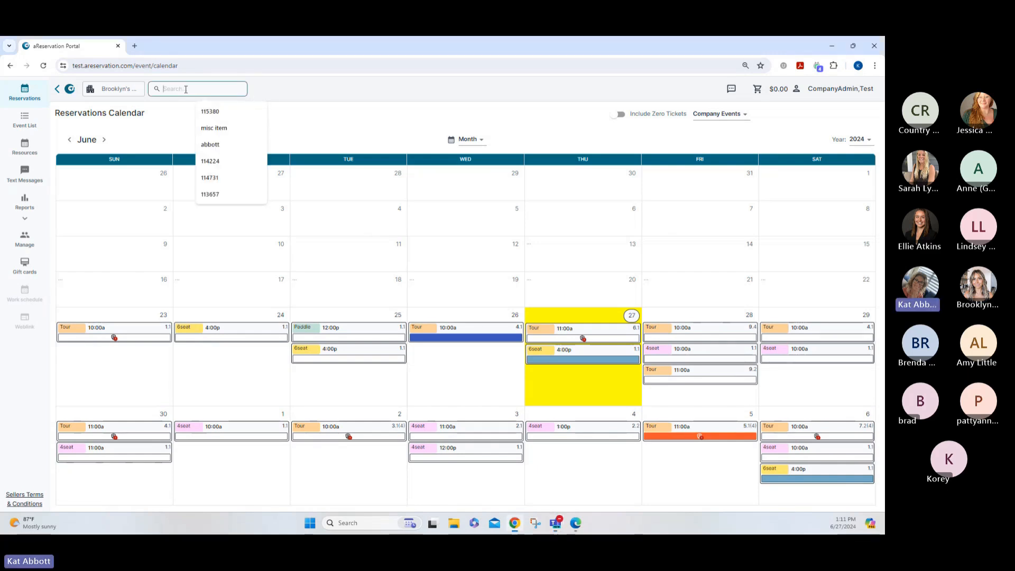
{"action": "type", "text": "charles"}
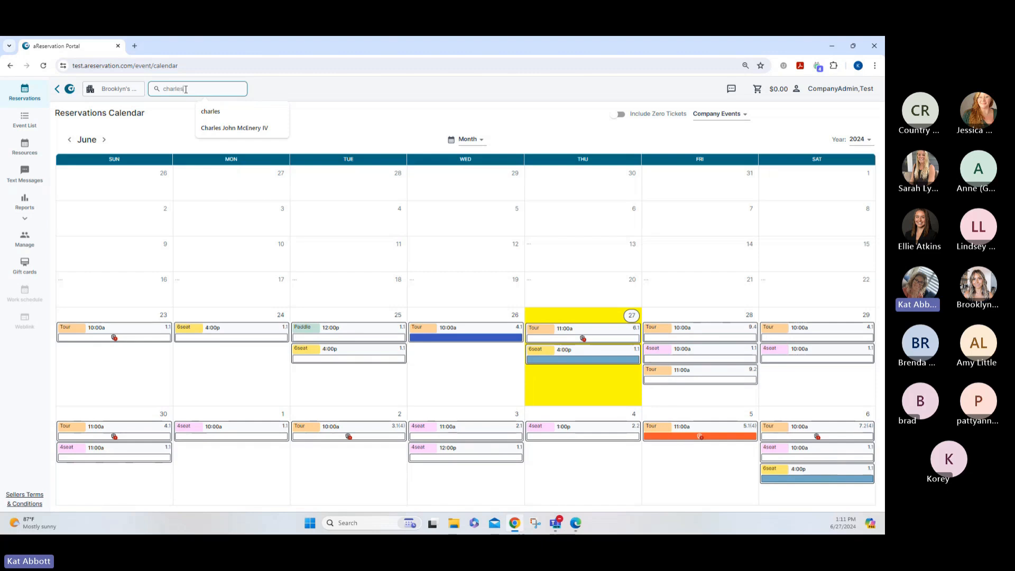
{"action": "left_click", "coordinate": [210, 111]}
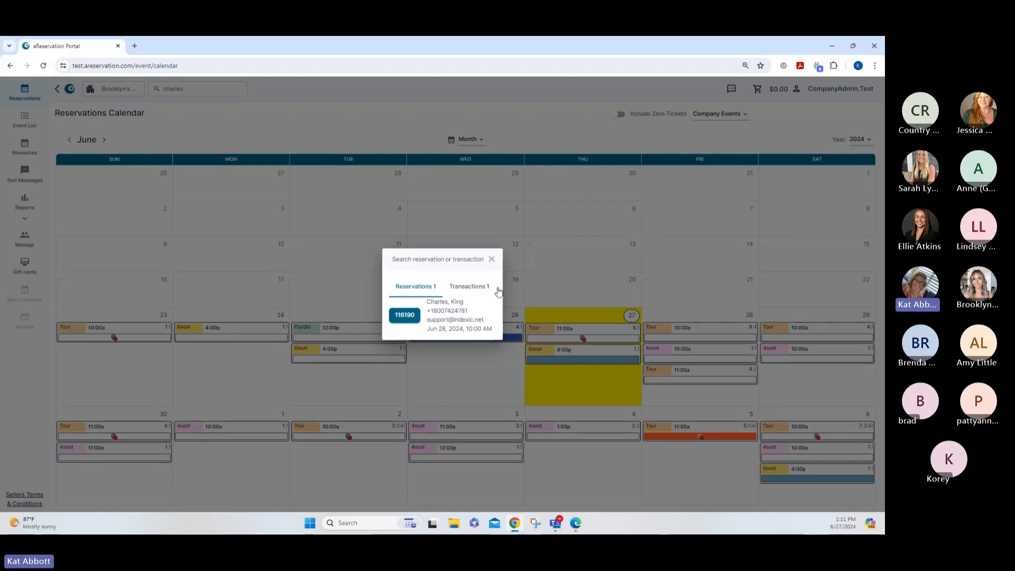
{"action": "left_click", "coordinate": [490, 260]}
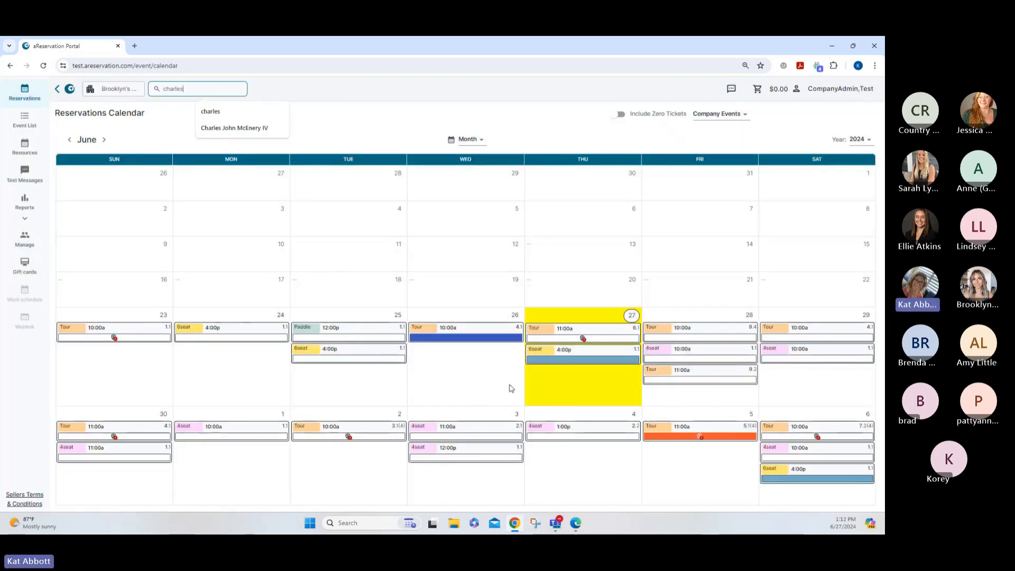
{"action": "left_click", "coordinate": [665, 357]}
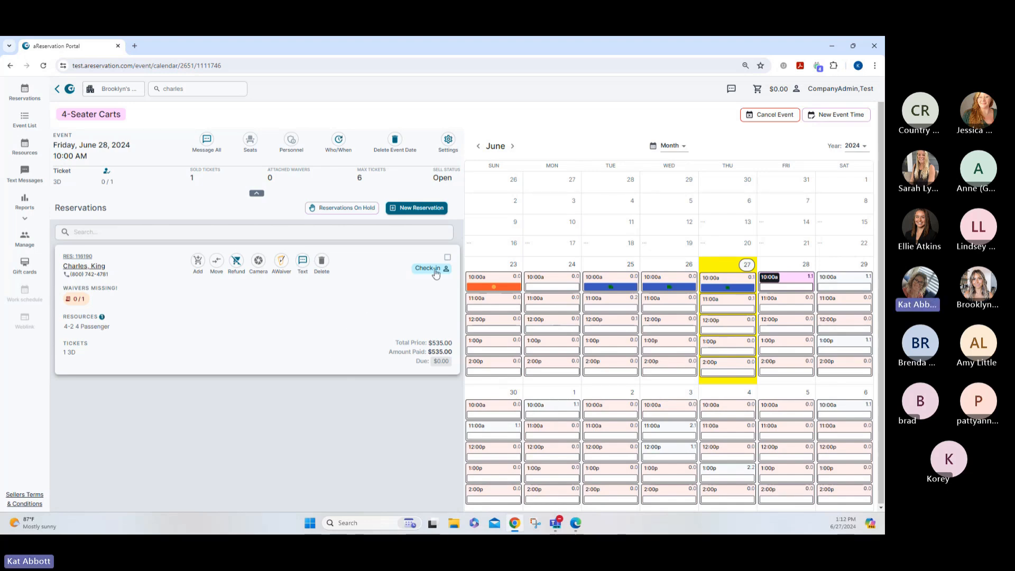
Reschedule the 4-Seater Carts reservation to June 29 at 11:00 AM, sending a confirmation
{"action": "left_click", "coordinate": [448, 259]}
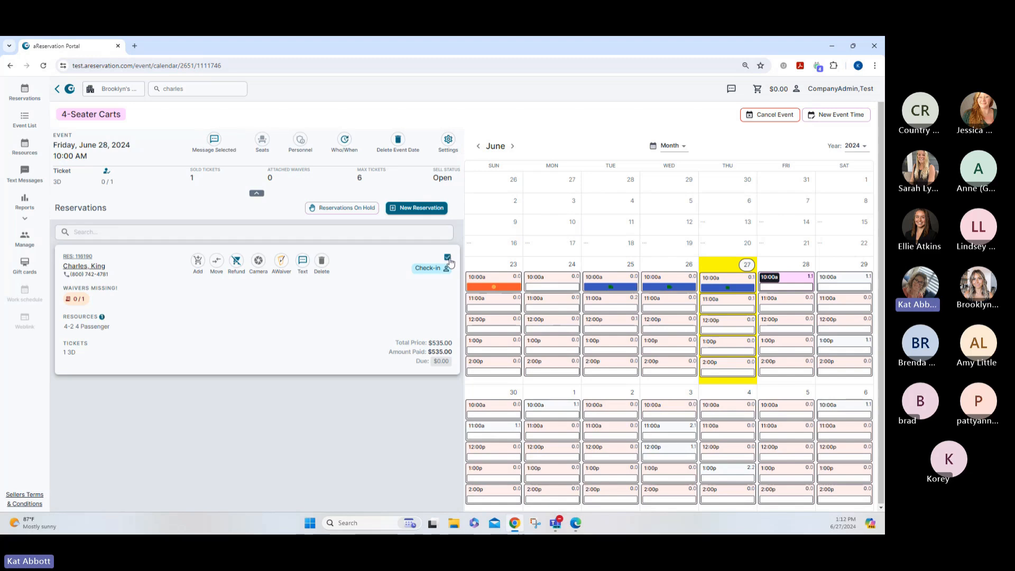
{"action": "mouse_move", "coordinate": [837, 305]}
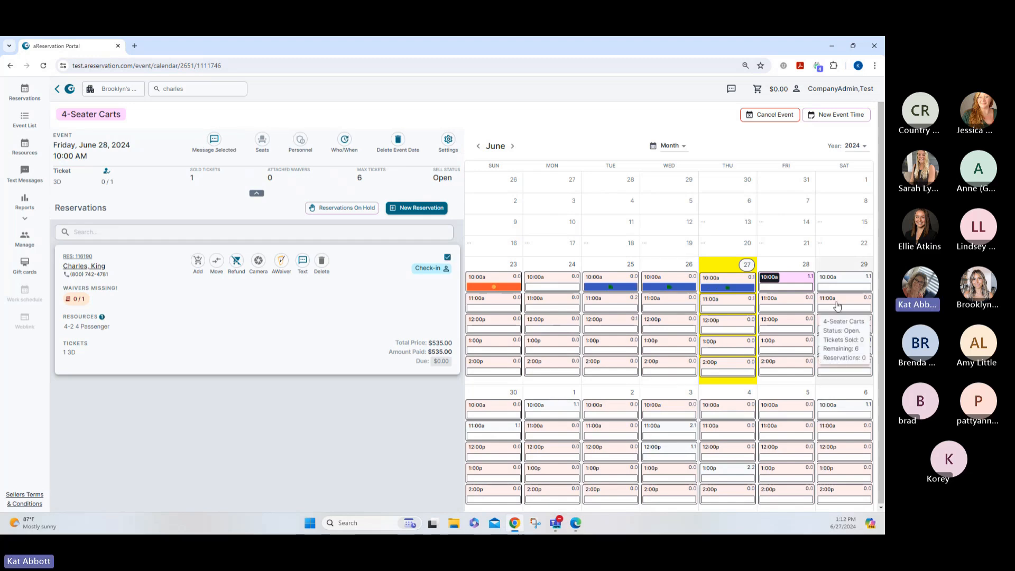
{"action": "mouse_move", "coordinate": [789, 286]}
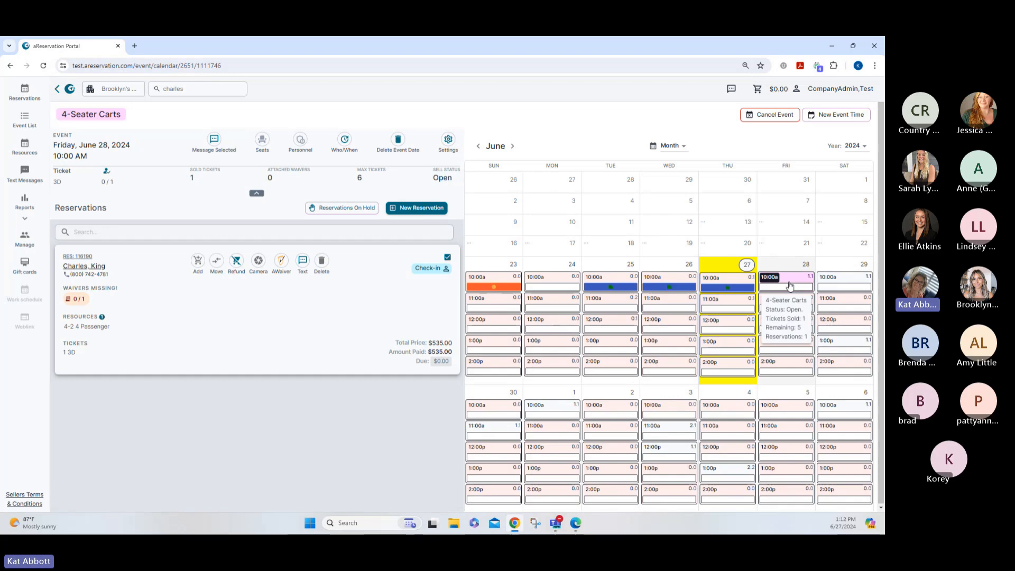
{"action": "left_click", "coordinate": [846, 305]}
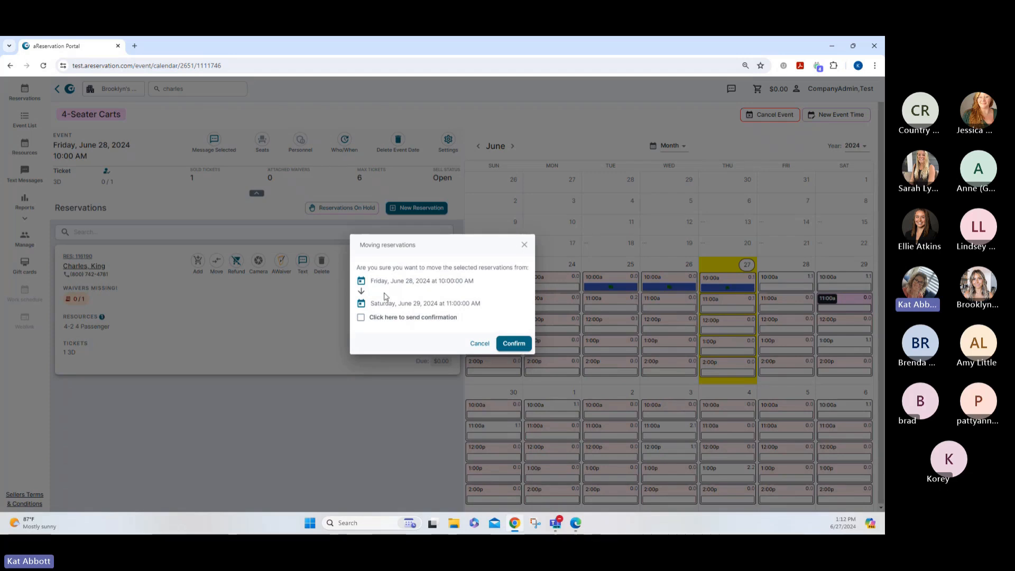
{"action": "left_click", "coordinate": [360, 317]}
{"action": "left_click", "coordinate": [513, 343]}
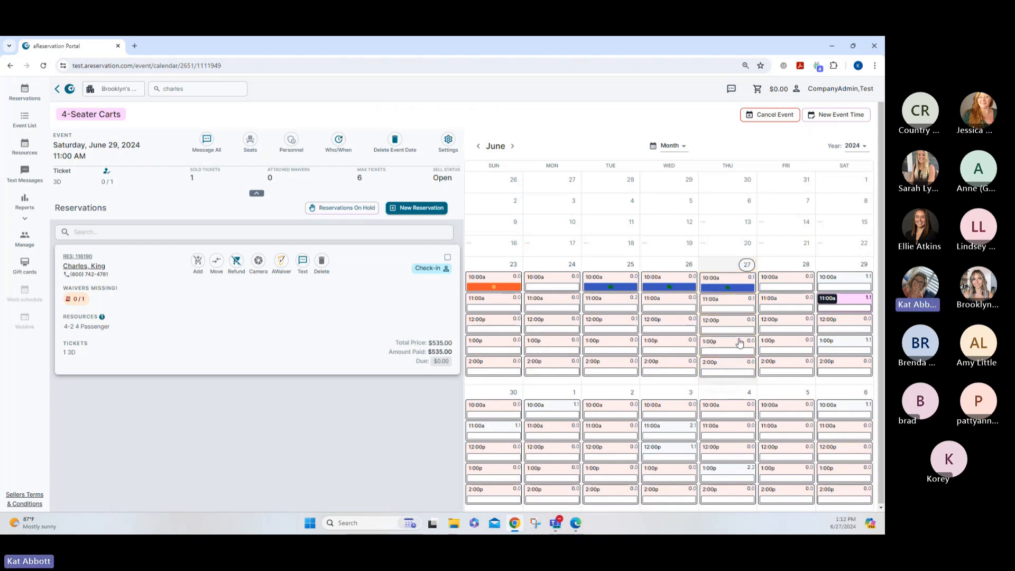
Open the June 28 10:00 AM Tour and check all four of its reservations
{"action": "left_click", "coordinate": [22, 93]}
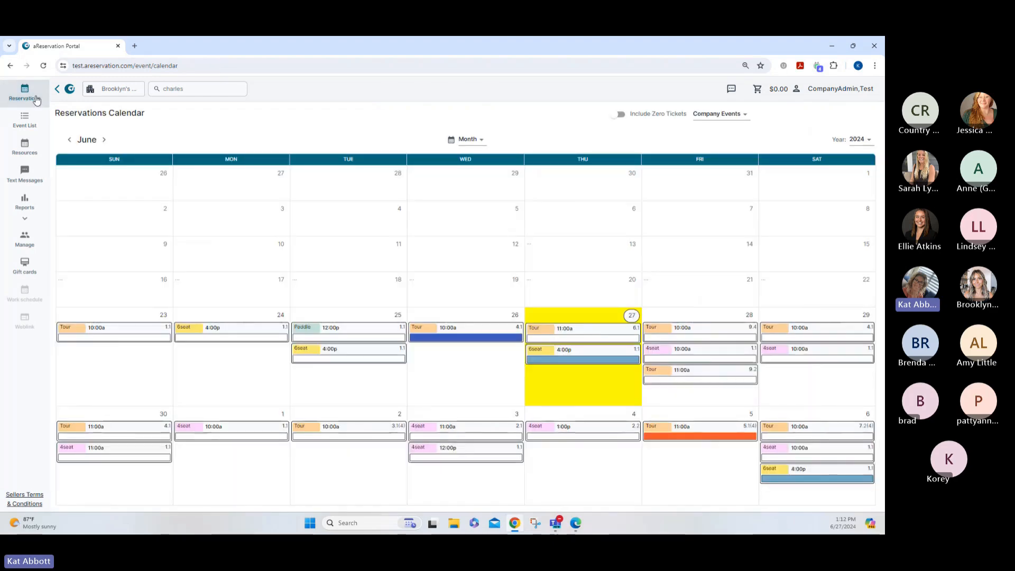
{"action": "left_click", "coordinate": [673, 318]}
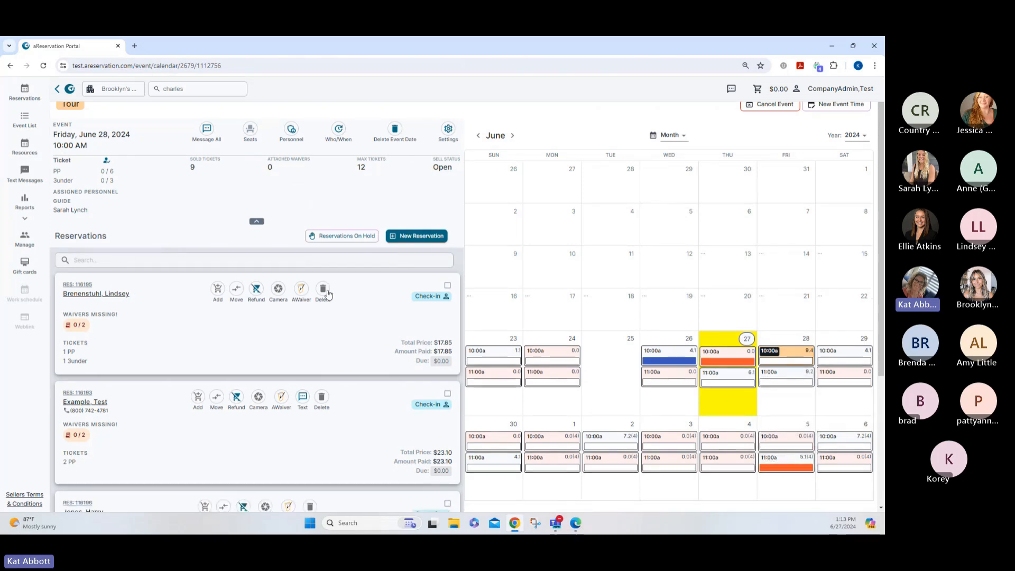
{"action": "scroll", "coordinate": [446, 208], "scroll_direction": "down", "scroll_amount": 2}
{"action": "left_click", "coordinate": [447, 205]}
{"action": "left_click", "coordinate": [447, 312]}
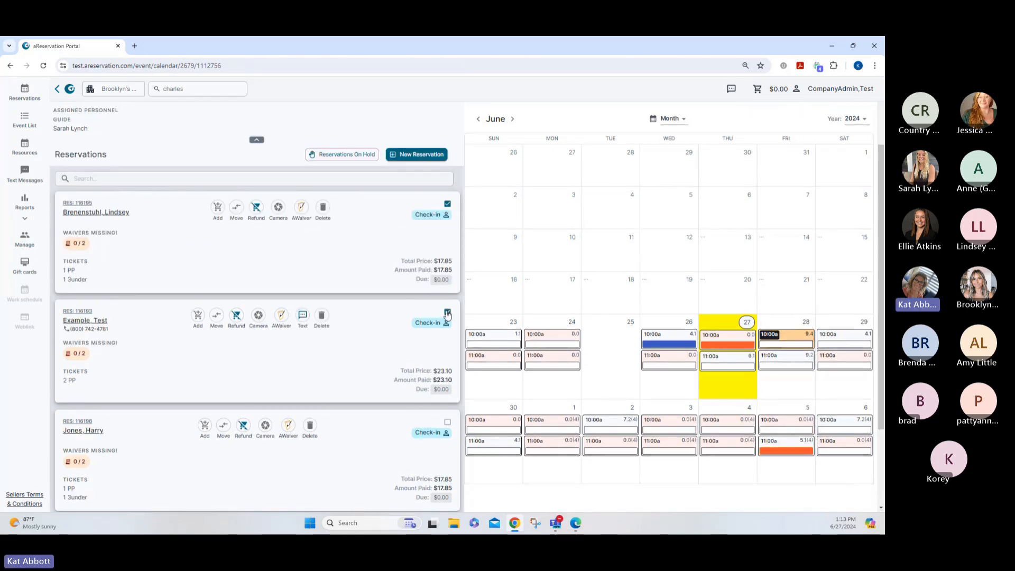
{"action": "scroll", "coordinate": [448, 320], "scroll_direction": "down", "scroll_amount": 2}
{"action": "left_click", "coordinate": [447, 330]}
{"action": "scroll", "coordinate": [447, 369], "scroll_direction": "down", "scroll_amount": 1}
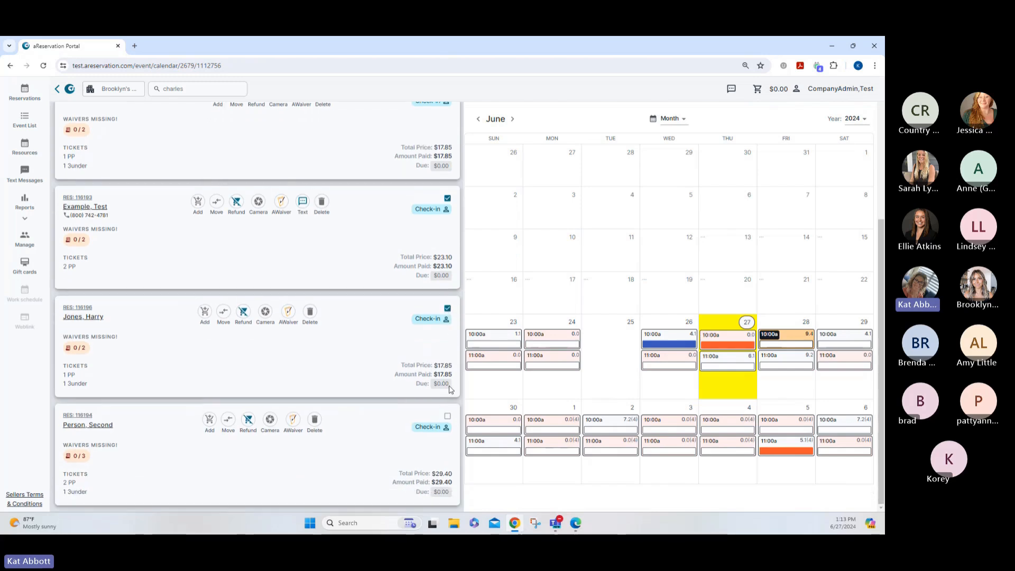
{"action": "left_click", "coordinate": [447, 417]}
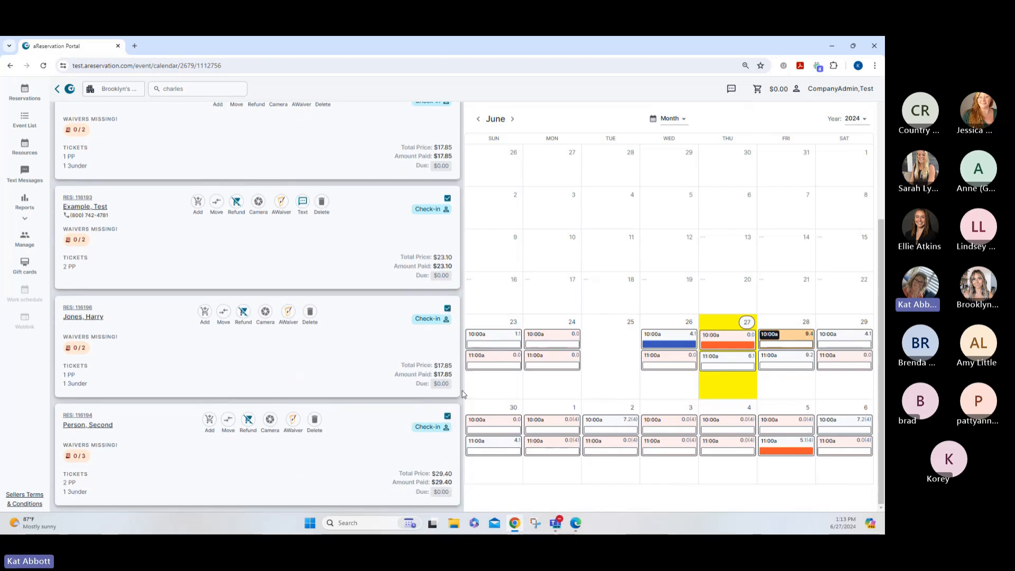
{"action": "scroll", "coordinate": [601, 351], "scroll_direction": "up", "scroll_amount": 4}
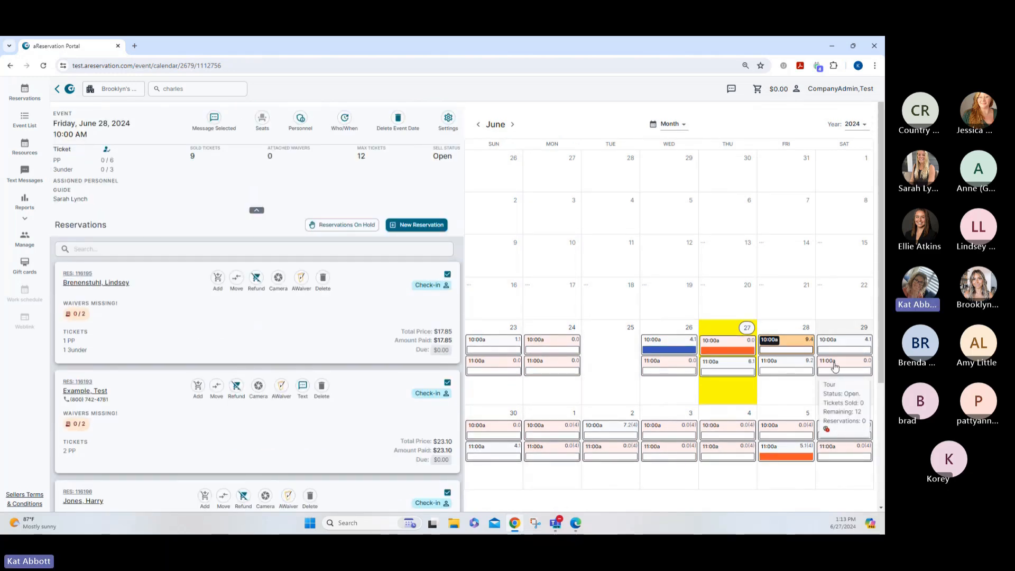
Move the four reservations to June 29 at 11:00 AM with confirmations, then return to the calendar
{"action": "left_click", "coordinate": [835, 365]}
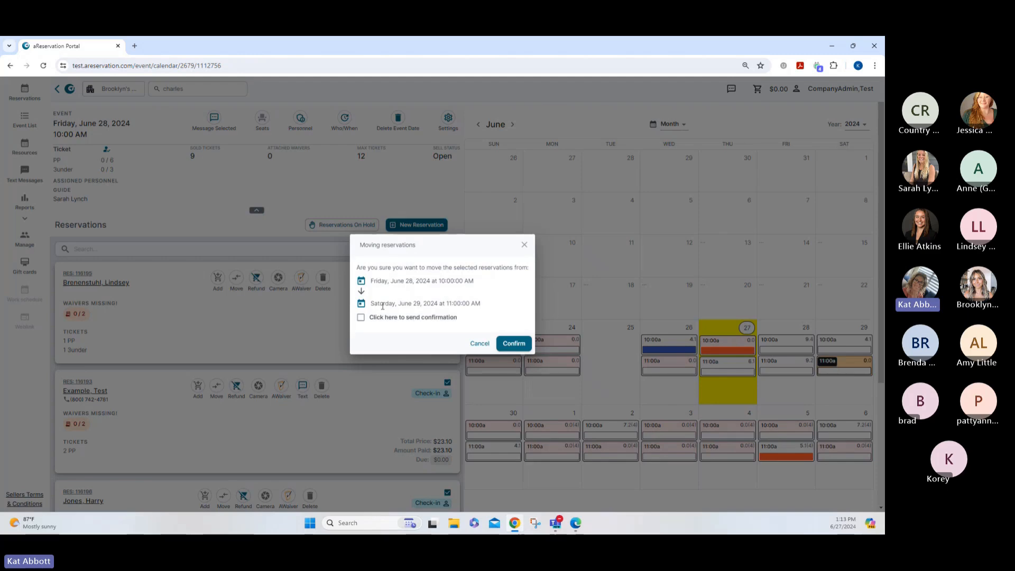
{"action": "left_click", "coordinate": [361, 318]}
{"action": "left_click", "coordinate": [510, 344]}
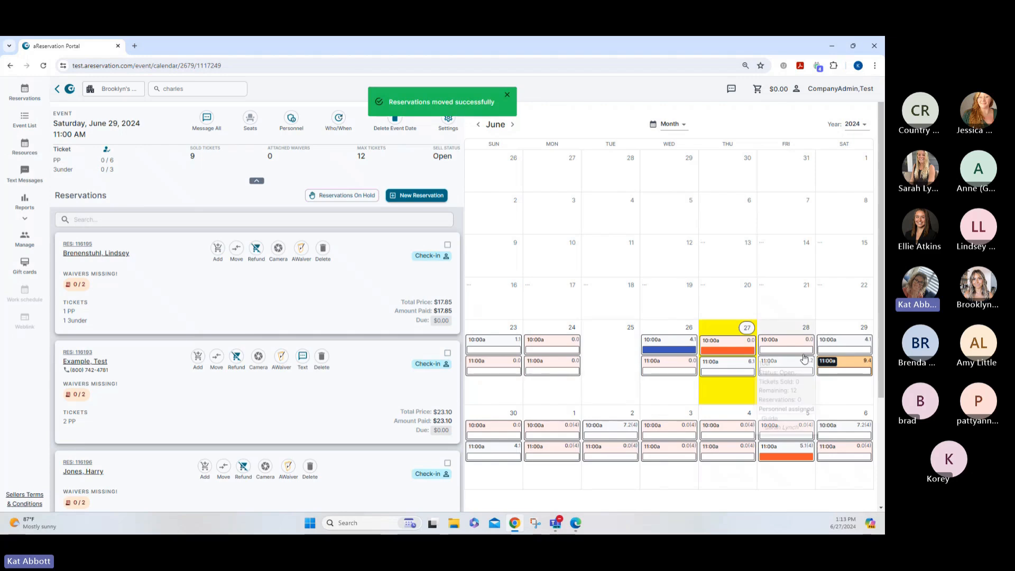
{"action": "mouse_move", "coordinate": [826, 365]}
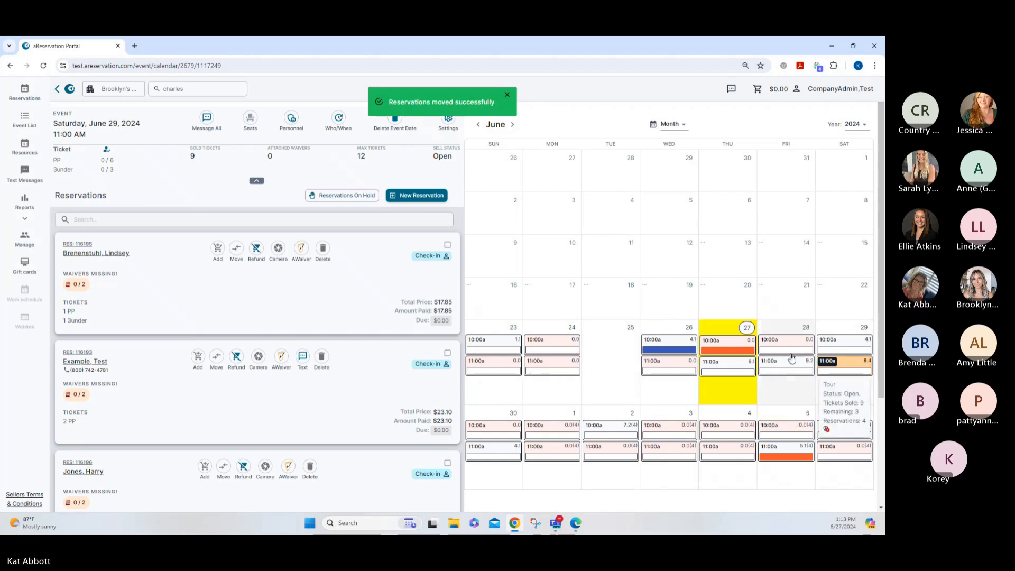
{"action": "left_click", "coordinate": [447, 244]}
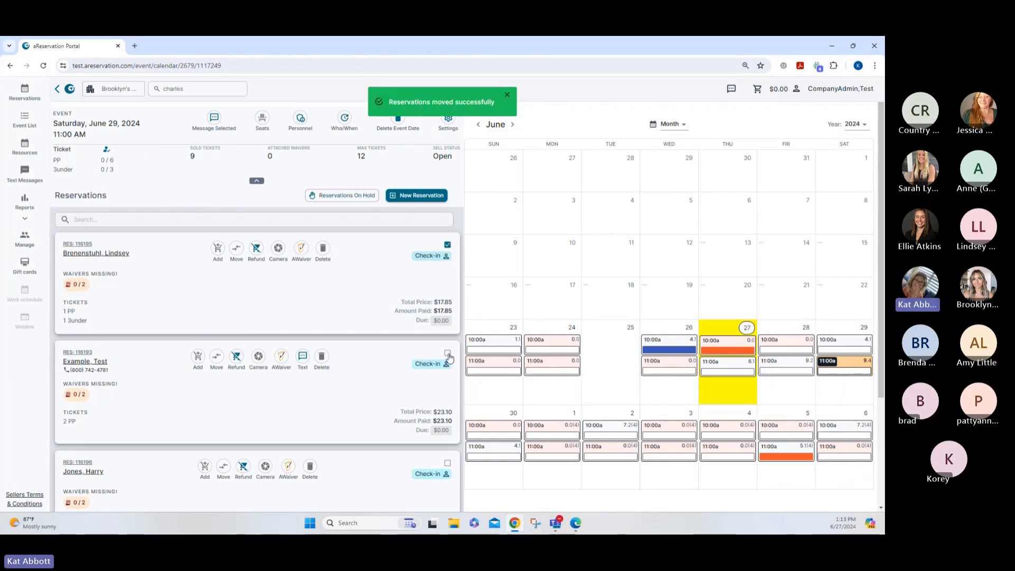
{"action": "left_click", "coordinate": [448, 245]}
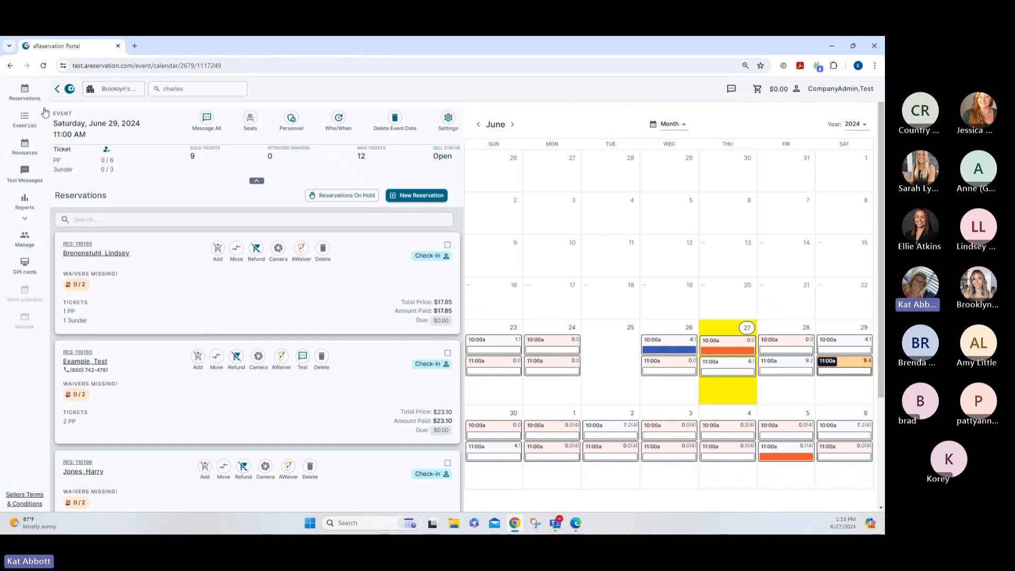
{"action": "left_click", "coordinate": [24, 91]}
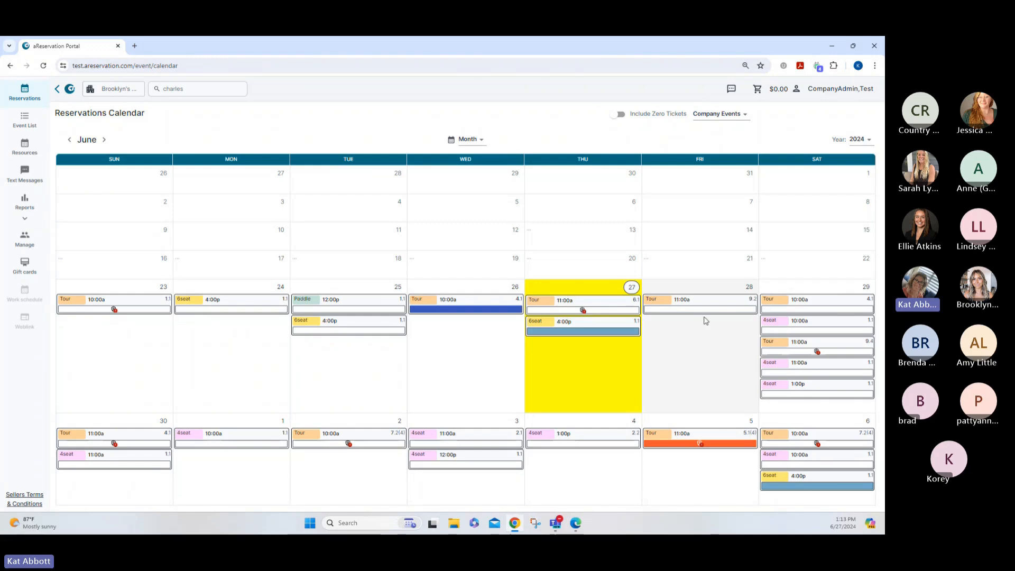
Locate the June 29 11:00 AM 4-Seater Carts event on the reservations calendar
{"action": "mouse_move", "coordinate": [786, 323]}
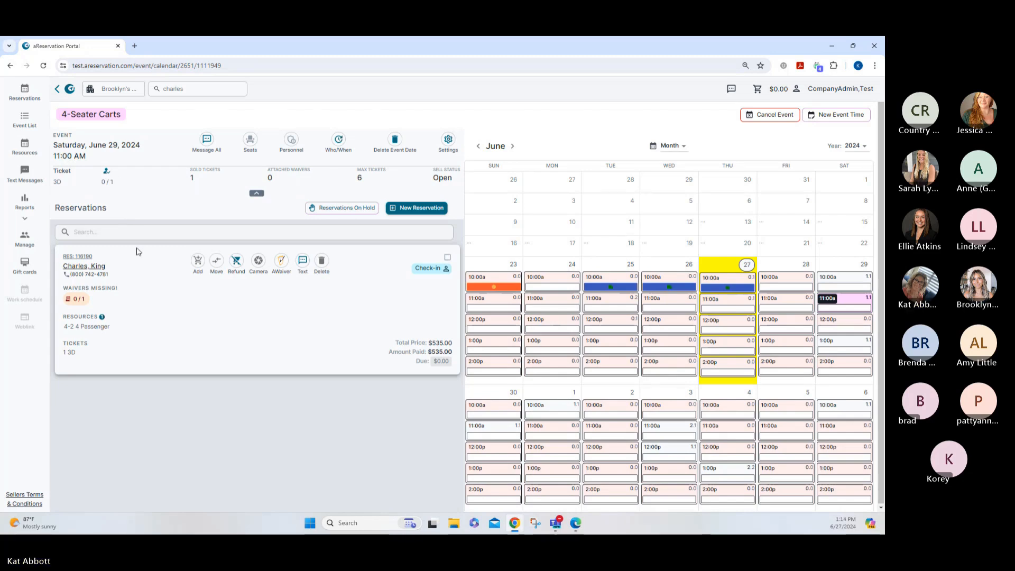
Move the reservation to 6-Seater Carts on Saturday June 29, 4:00 PM, with one 3 Night Rental
{"action": "left_click", "coordinate": [219, 266]}
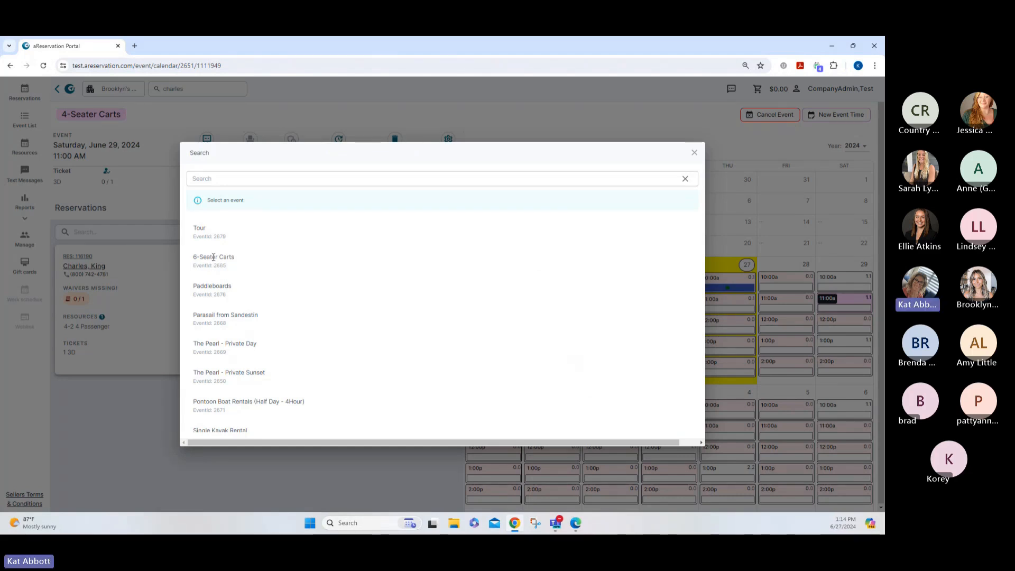
{"action": "left_click", "coordinate": [214, 257]}
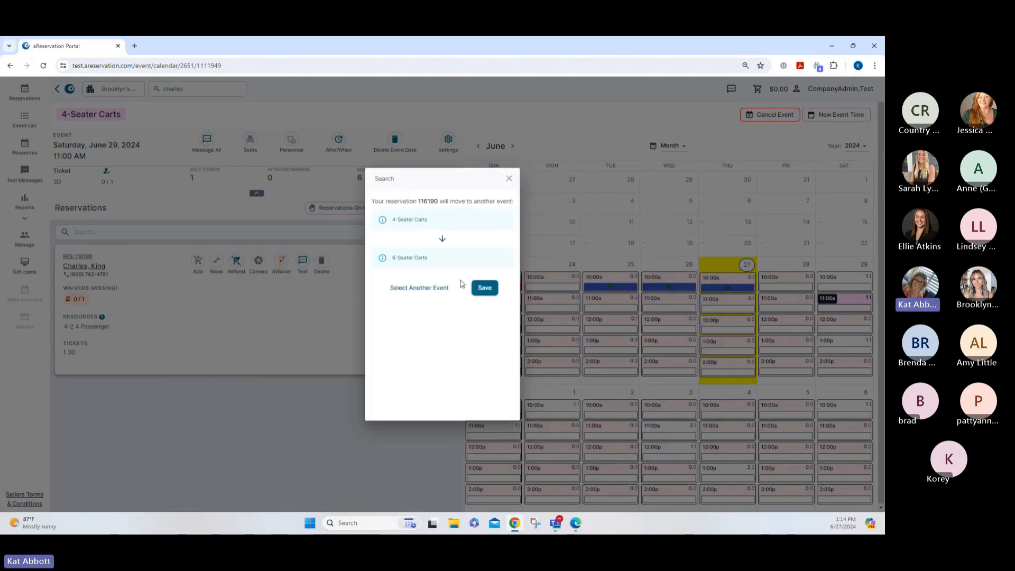
{"action": "left_click", "coordinate": [484, 287]}
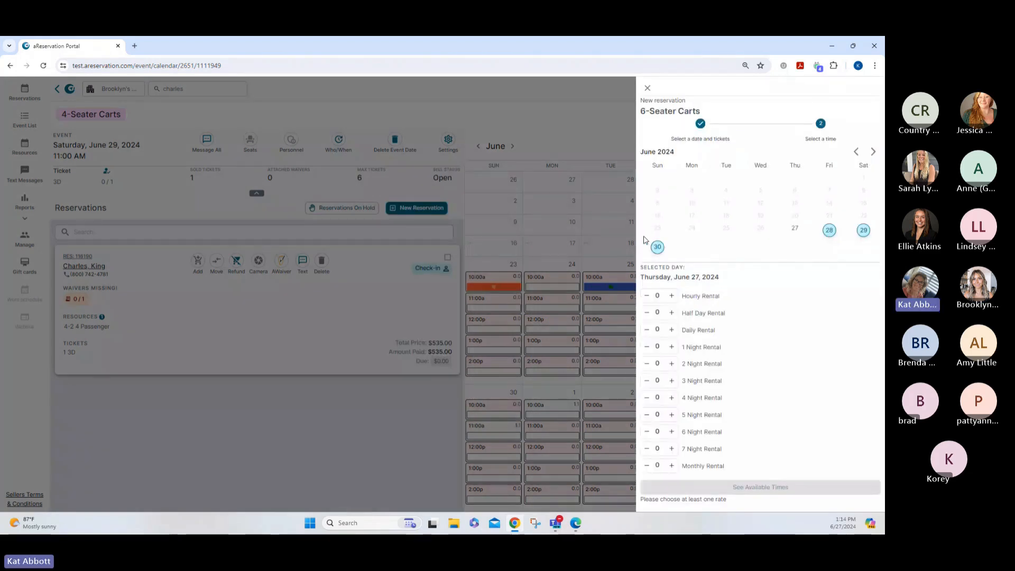
{"action": "left_click", "coordinate": [863, 231]}
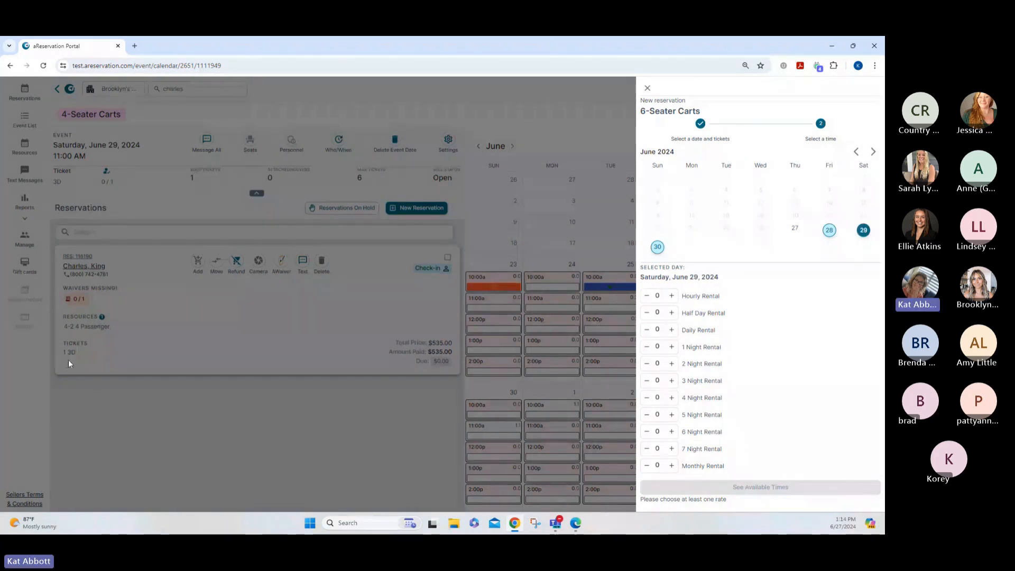
{"action": "left_click", "coordinate": [672, 380]}
{"action": "left_click", "coordinate": [756, 319]}
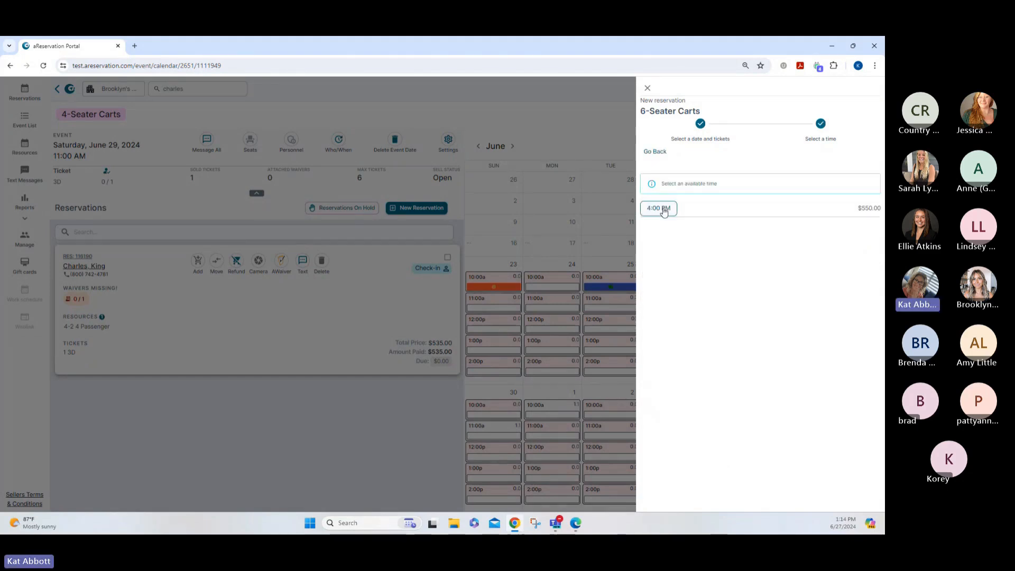
{"action": "left_click", "coordinate": [664, 210]}
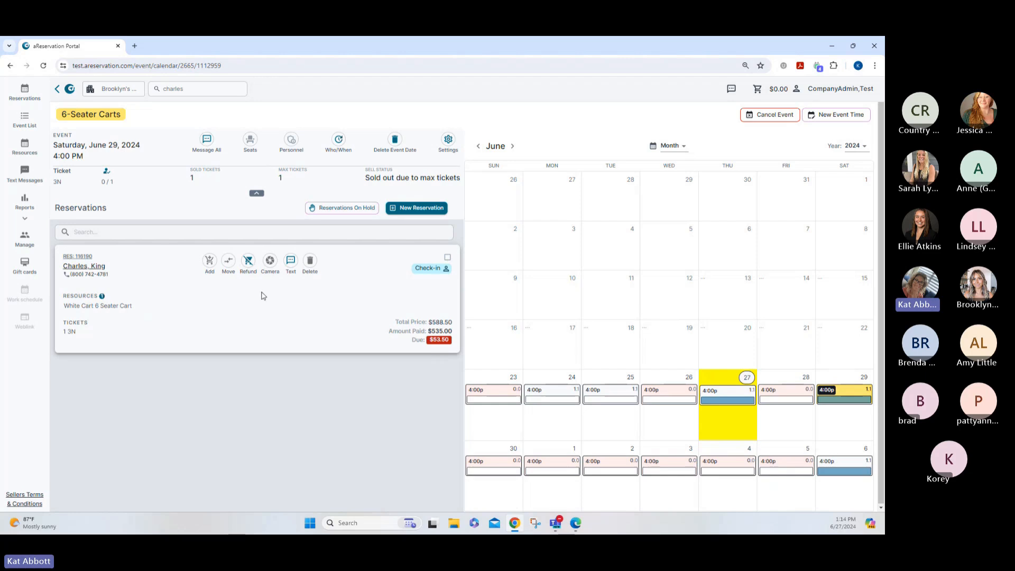
Check out the $53.50 balance using the customer's saved card on file
{"action": "left_click", "coordinate": [210, 262]}
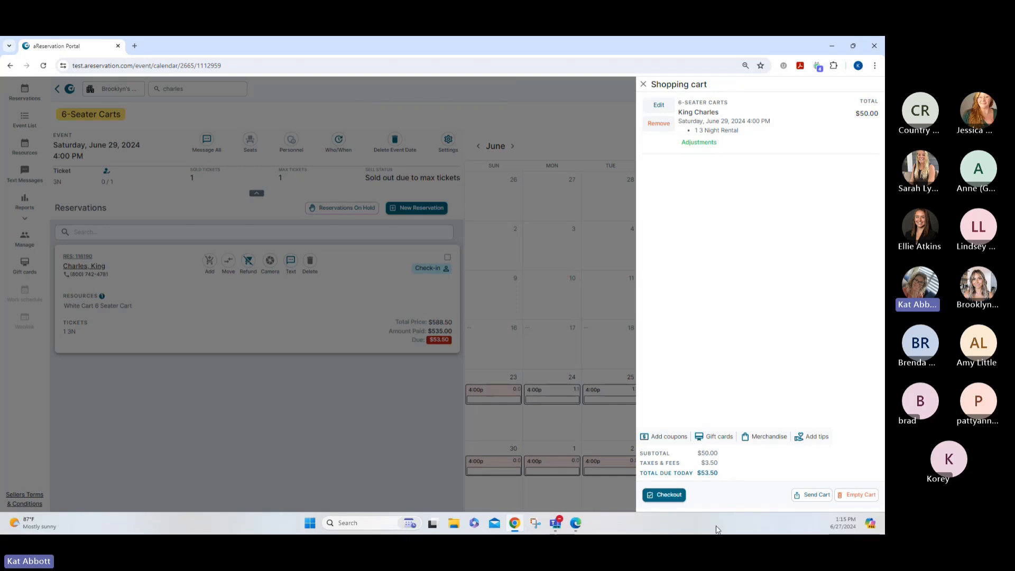
{"action": "left_click", "coordinate": [669, 494]}
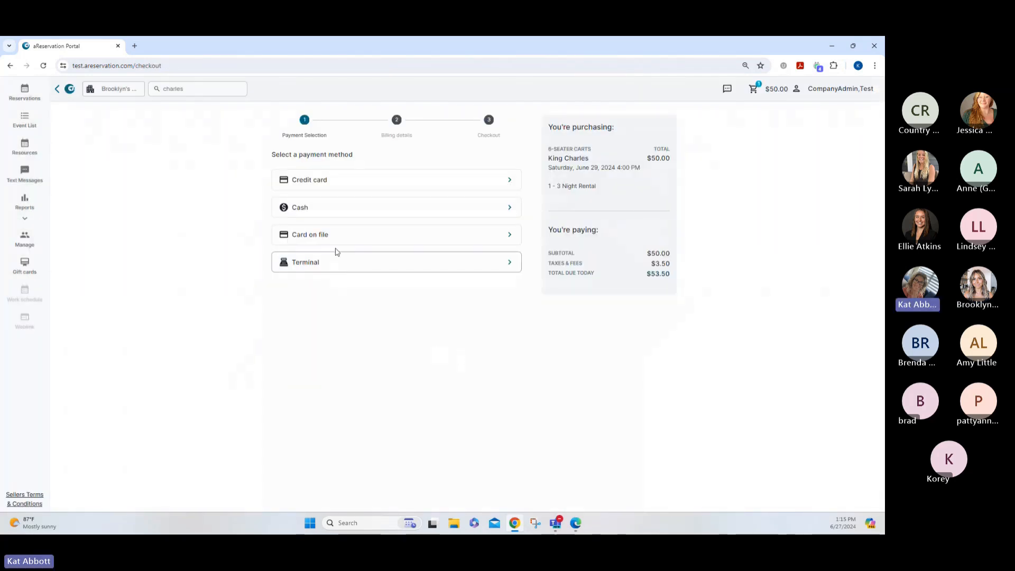
{"action": "left_click", "coordinate": [337, 237]}
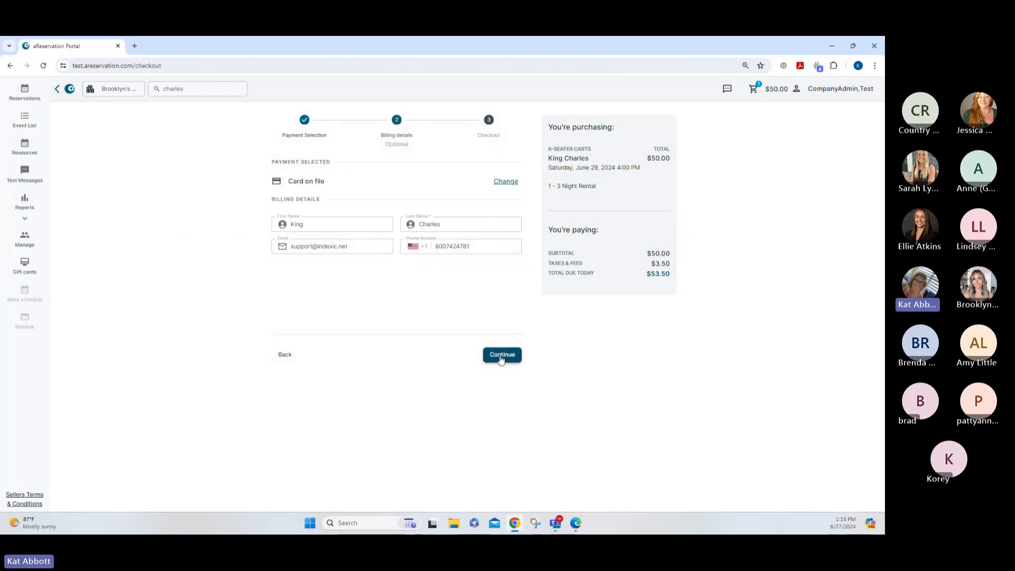
{"action": "left_click", "coordinate": [501, 358]}
{"action": "left_click", "coordinate": [342, 331]}
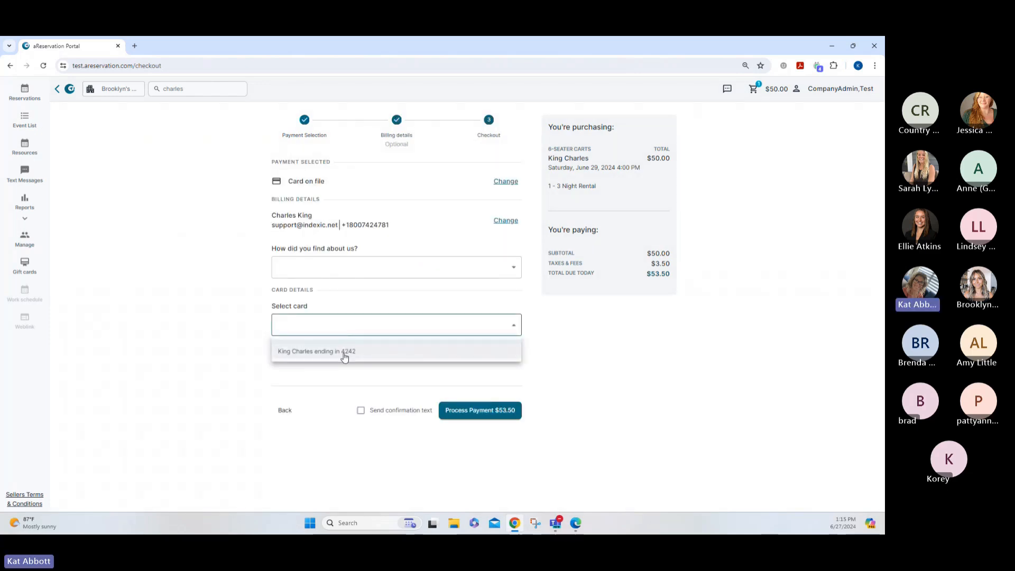
{"action": "left_click", "coordinate": [343, 359]}
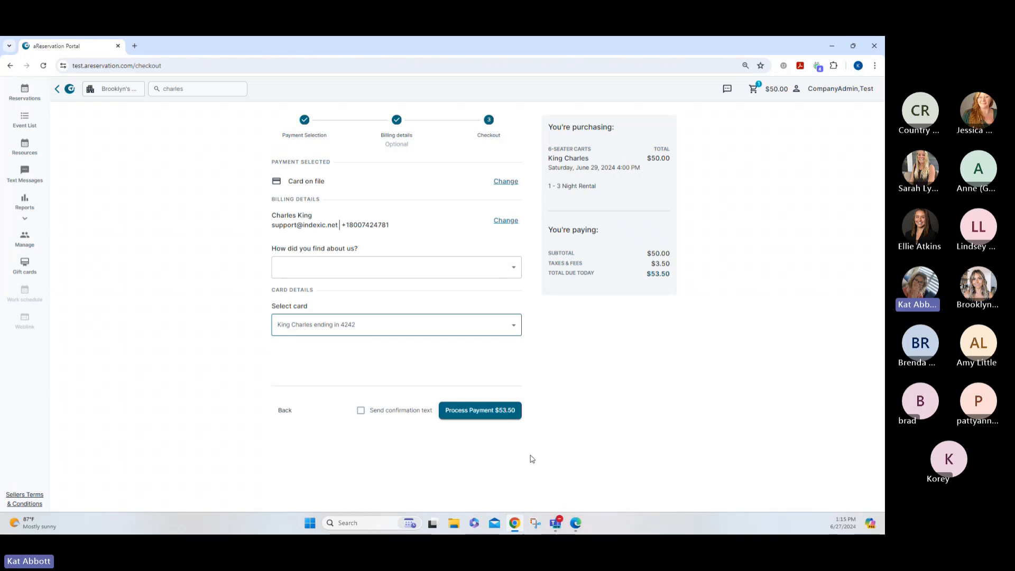
{"action": "left_click", "coordinate": [503, 412]}
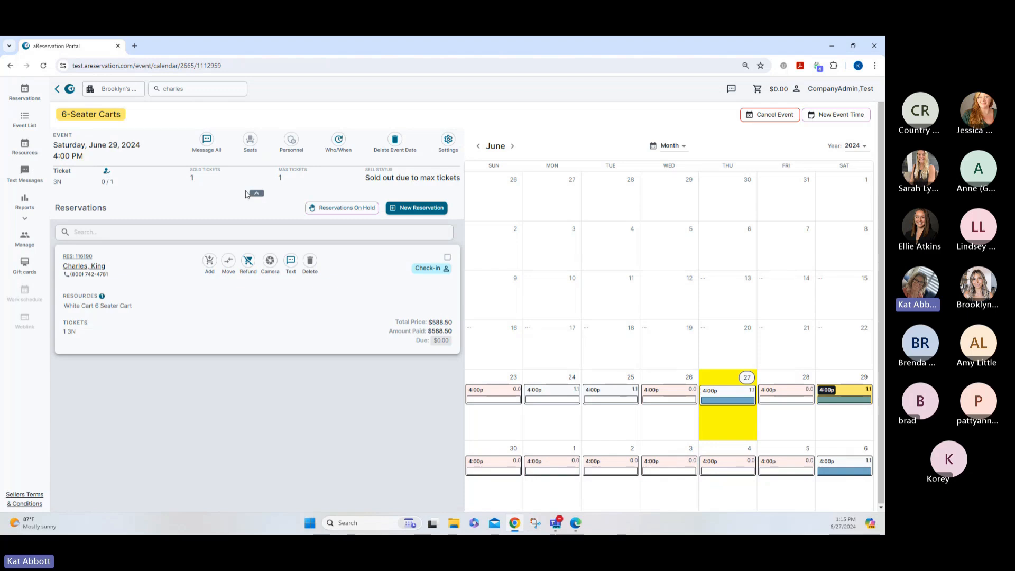
{"action": "left_click", "coordinate": [24, 91]}
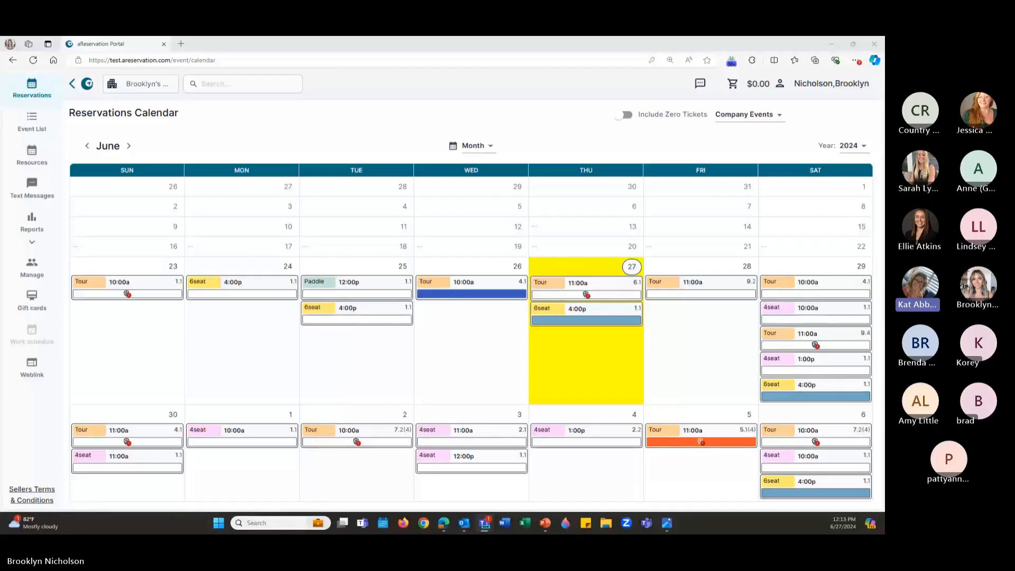
Open the Tour 10:00a event on Tuesday July 2 and scroll to its reservation list
{"action": "mouse_move", "coordinate": [595, 315]}
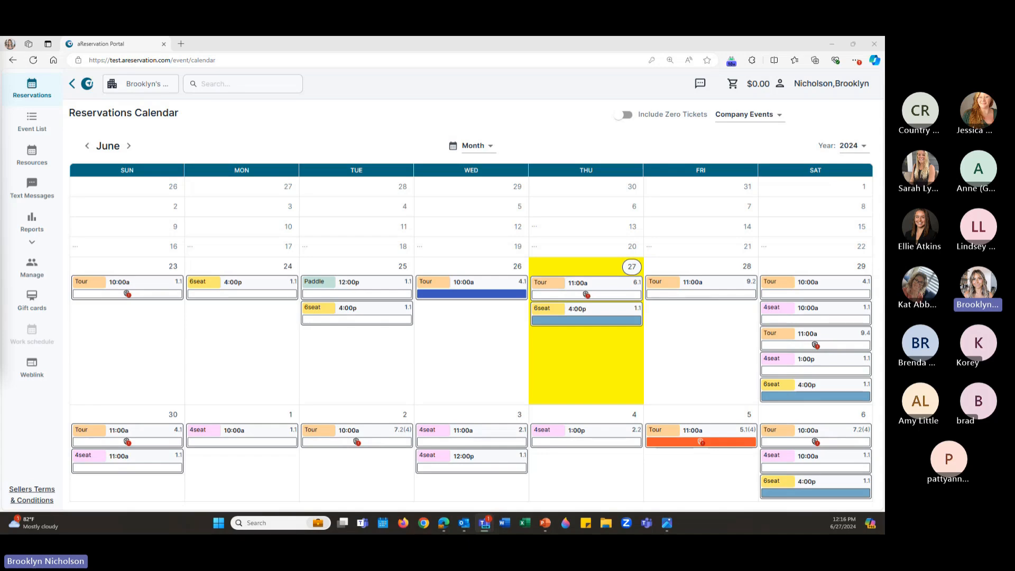
{"action": "left_click", "coordinate": [349, 430]}
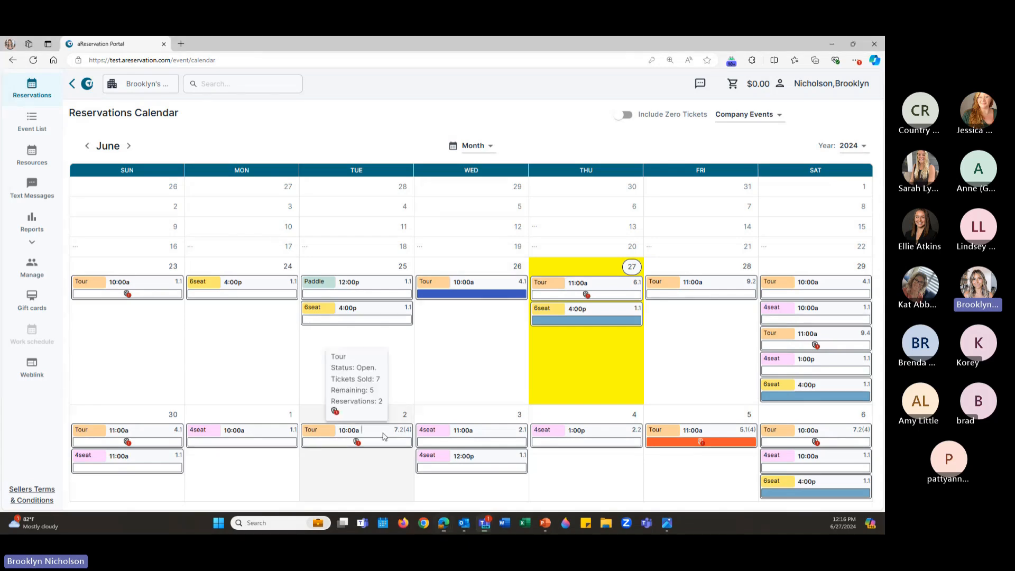
{"action": "scroll", "coordinate": [232, 437], "scroll_direction": "down", "scroll_amount": 1}
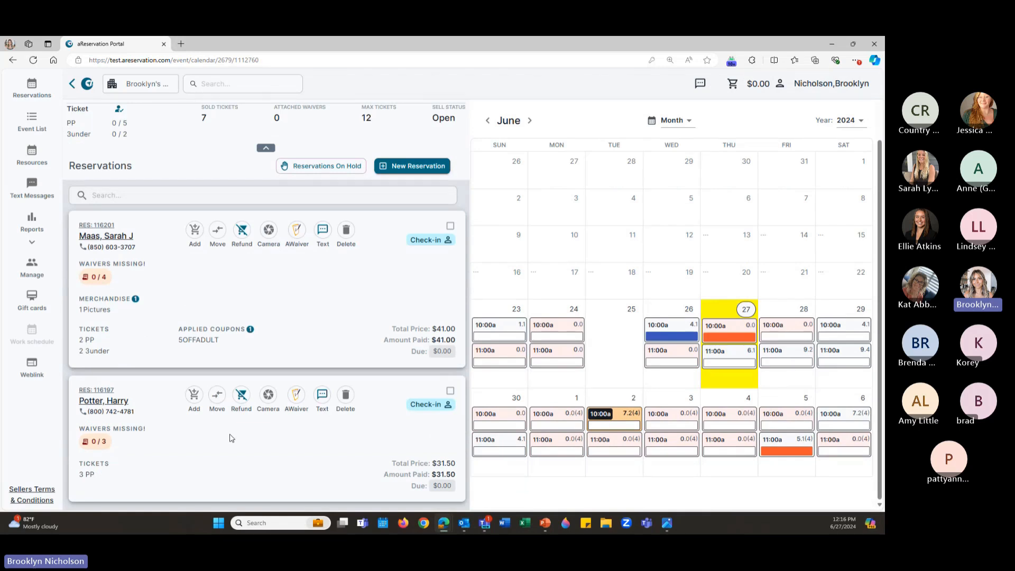
Edit the Tour reservation to add two $5 Children 3 and under tickets and comment 'Example', then save
{"action": "left_click", "coordinate": [113, 390]}
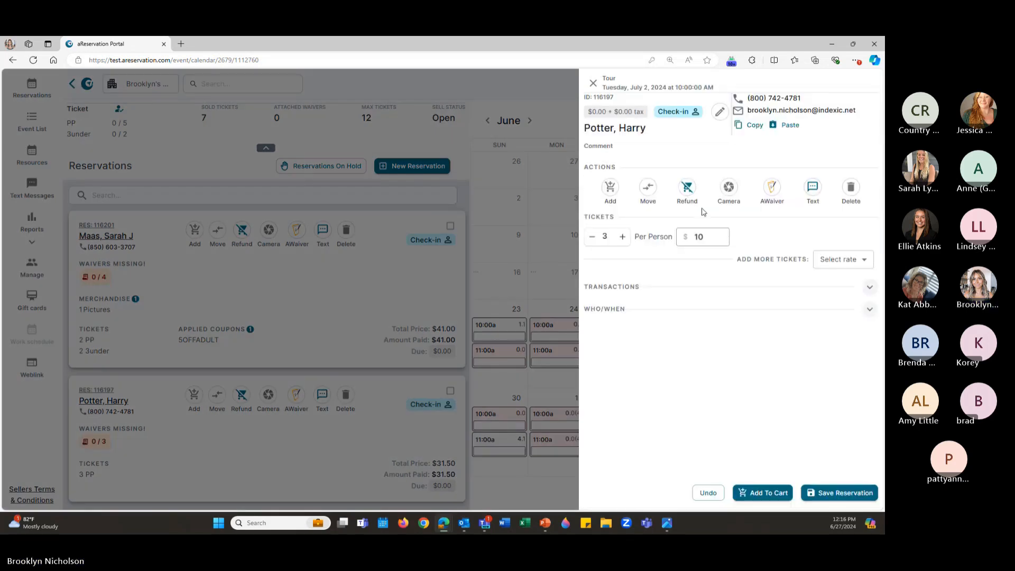
{"action": "left_click", "coordinate": [719, 112]}
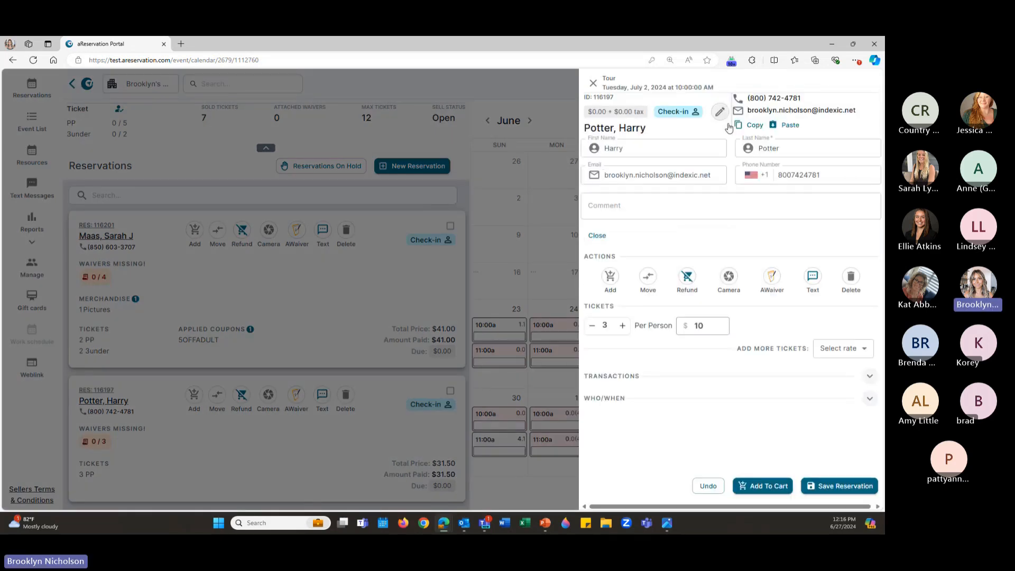
{"action": "left_click", "coordinate": [858, 352]}
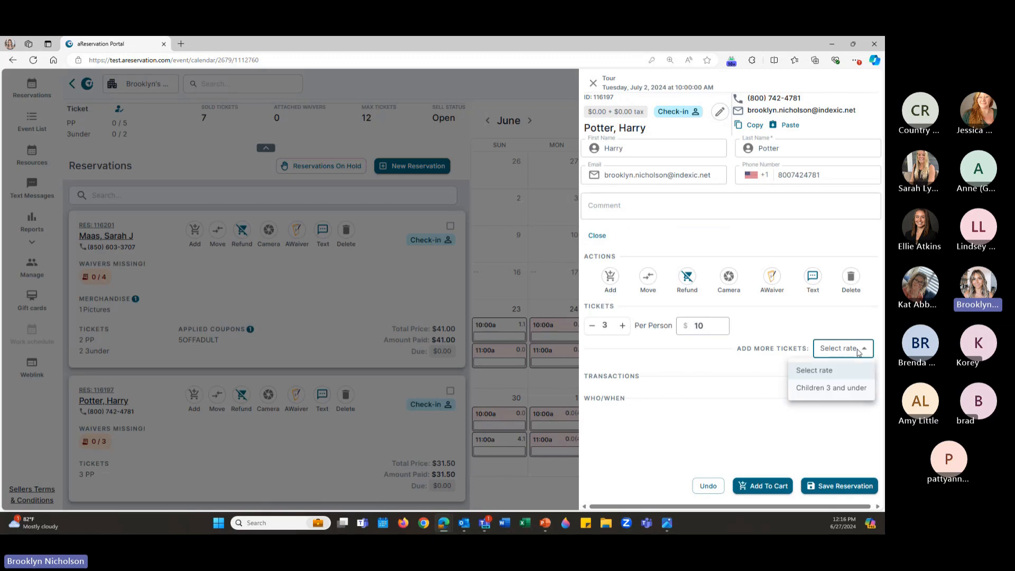
{"action": "left_click", "coordinate": [843, 392]}
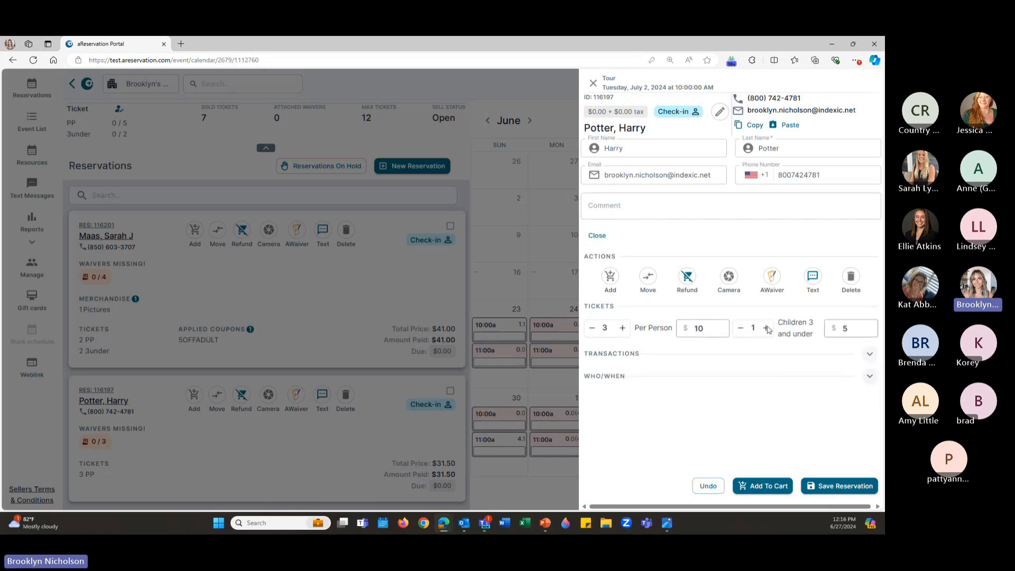
{"action": "left_click", "coordinate": [766, 329]}
{"action": "left_click", "coordinate": [681, 206]}
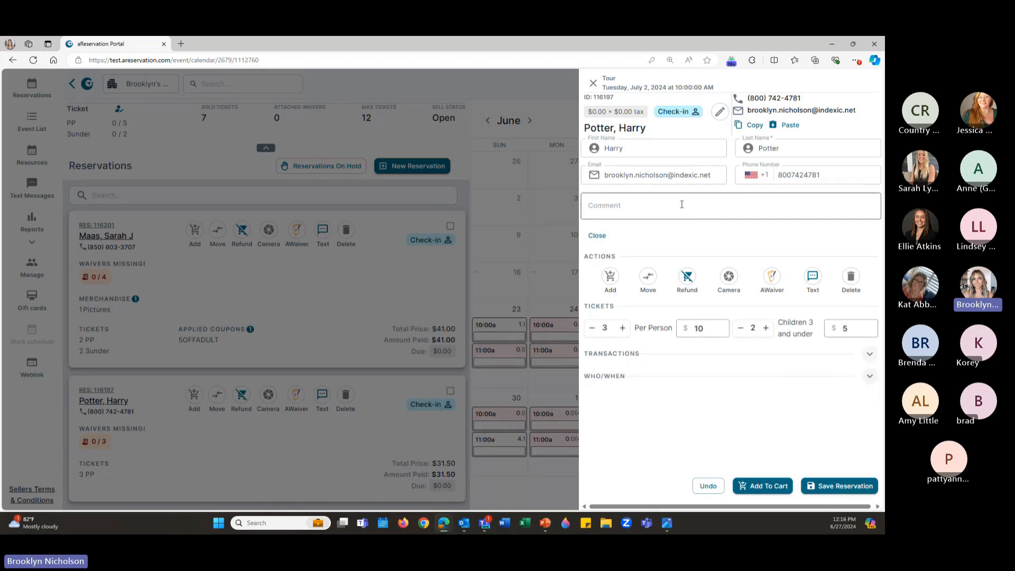
{"action": "left_click", "coordinate": [684, 210]}
{"action": "type", "text": "Example"}
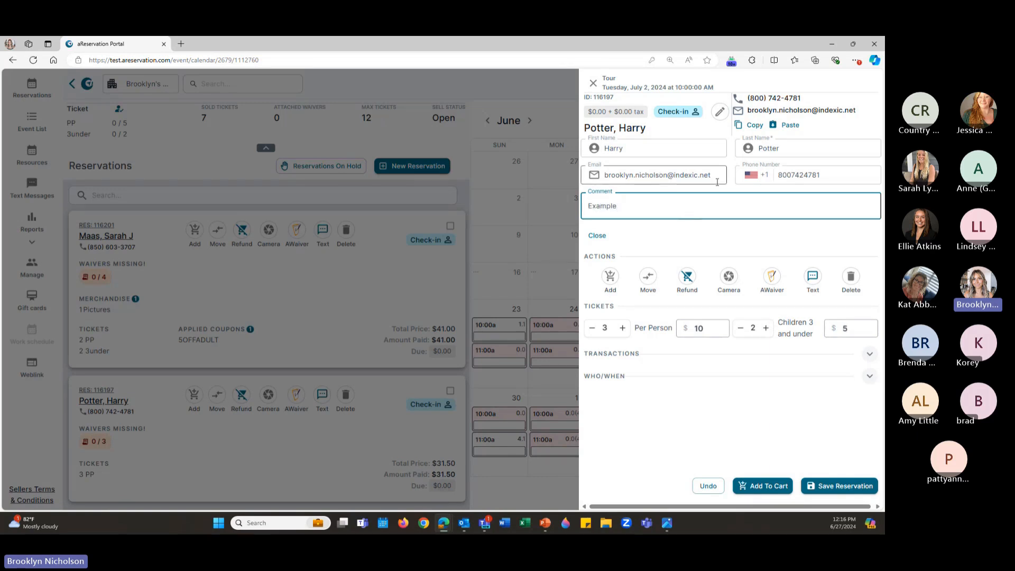
{"action": "left_click", "coordinate": [843, 488]}
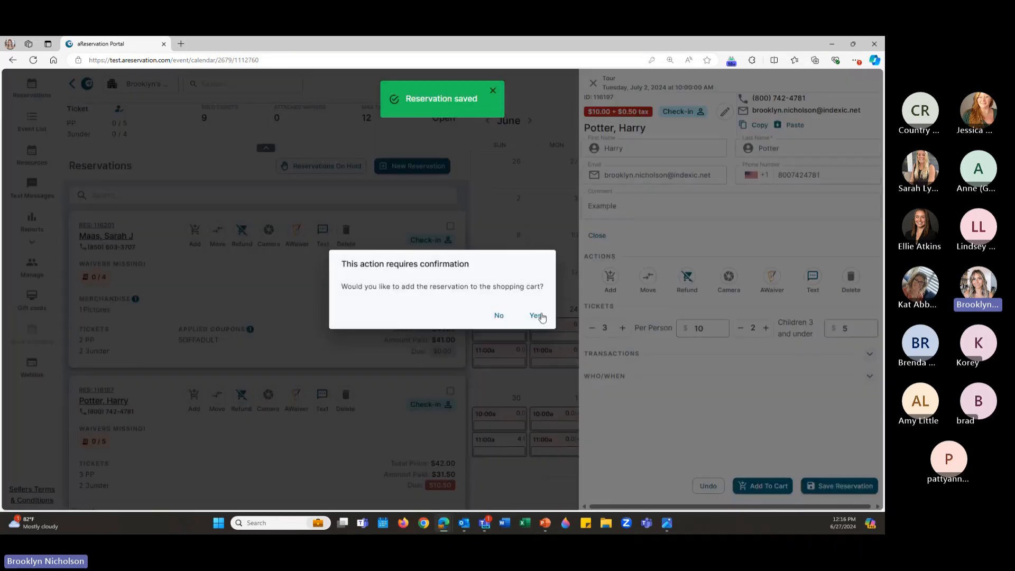
Cart the Tour reservation, abandon Split Payment, clear the cart, and open June 29's 10:00 AM 4-Seater Carts event
{"action": "left_click", "coordinate": [537, 316]}
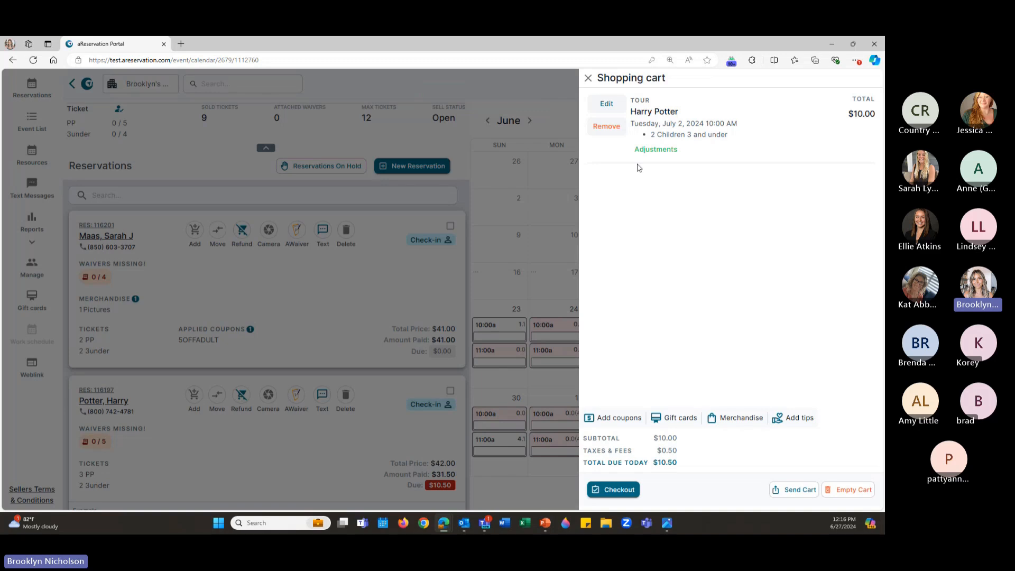
{"action": "left_click", "coordinate": [648, 152]}
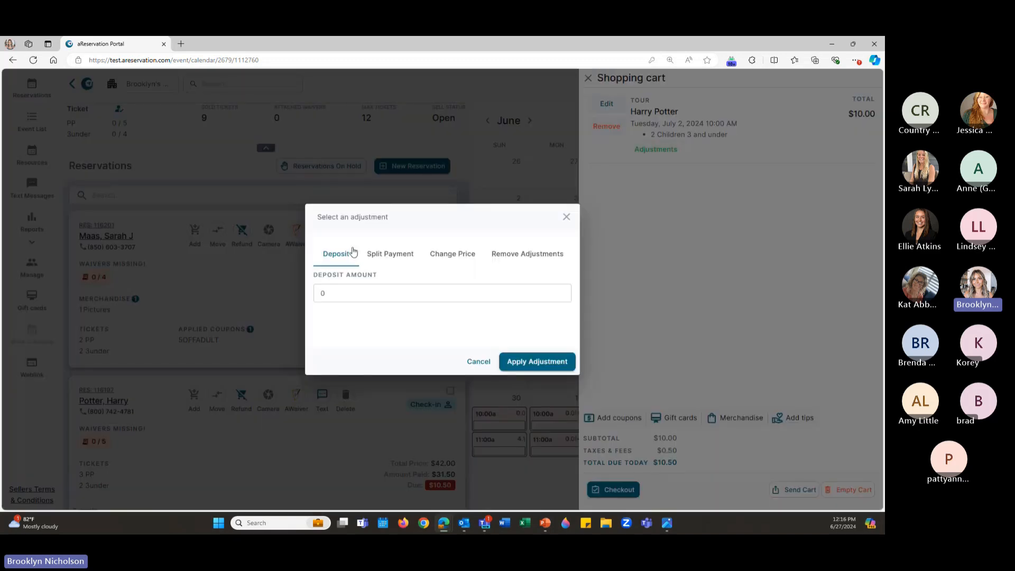
{"action": "left_click", "coordinate": [387, 257]}
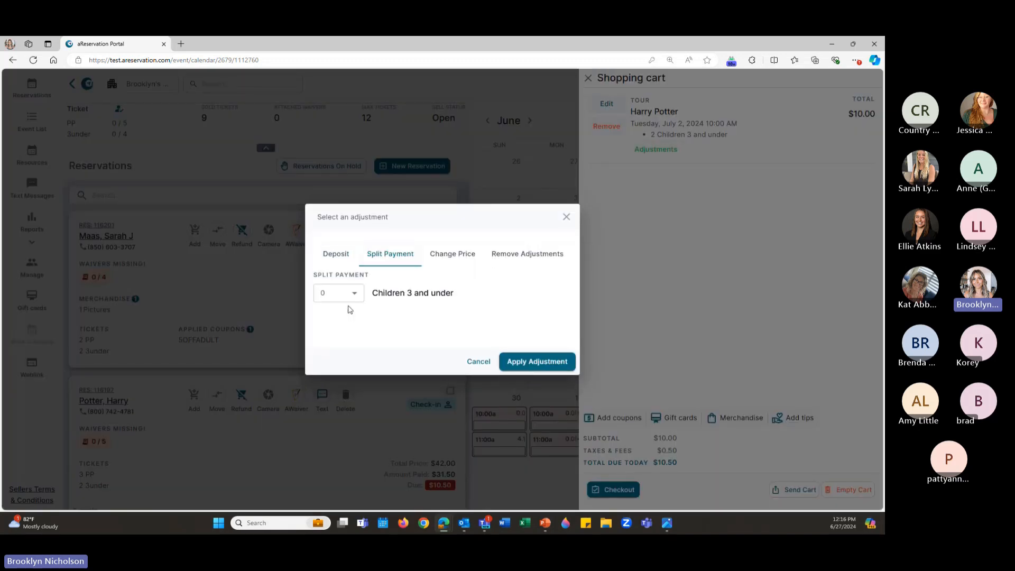
{"action": "left_click", "coordinate": [350, 303]}
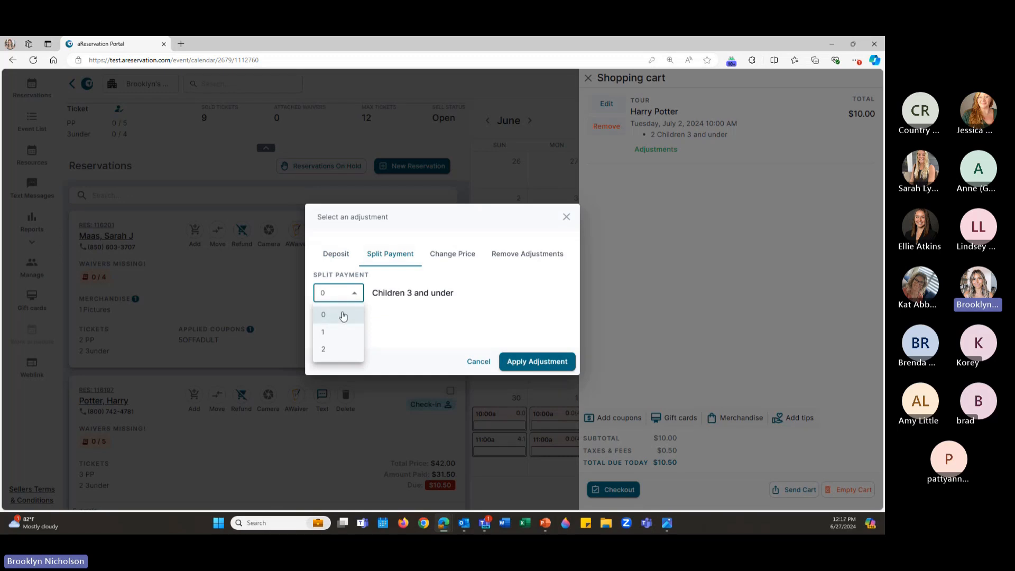
{"action": "left_click", "coordinate": [482, 366]}
{"action": "left_click", "coordinate": [608, 129]}
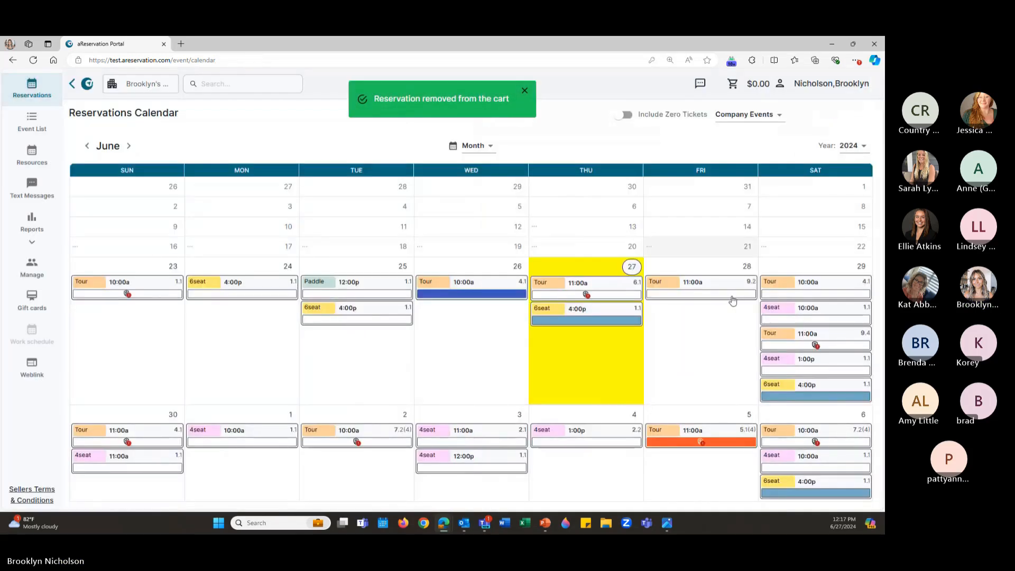
{"action": "left_click", "coordinate": [799, 308]}
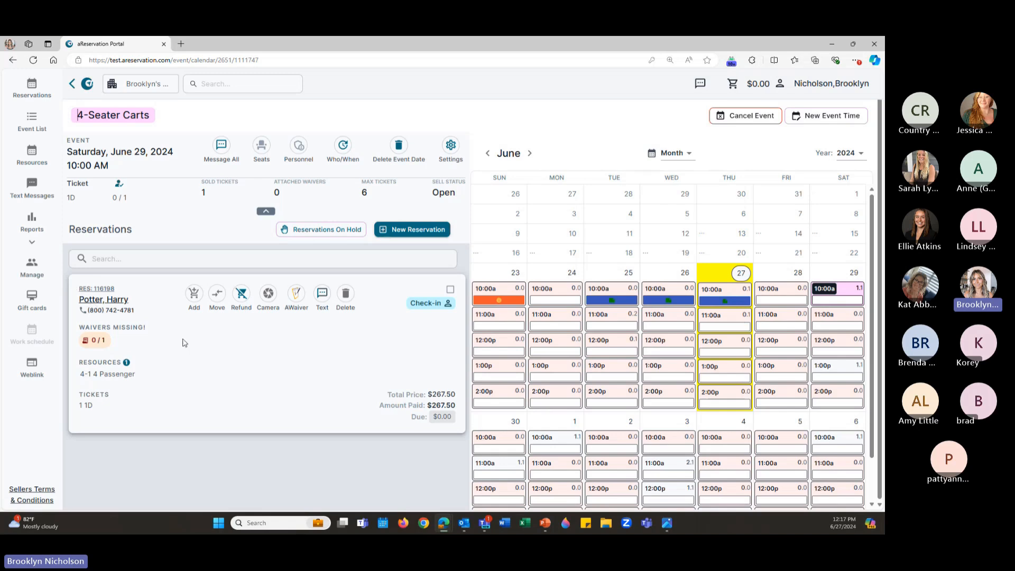
Add the 4-Seater Carts reservation and one Damage merchandise charge tied to it to the cart
{"action": "left_click", "coordinate": [194, 295]}
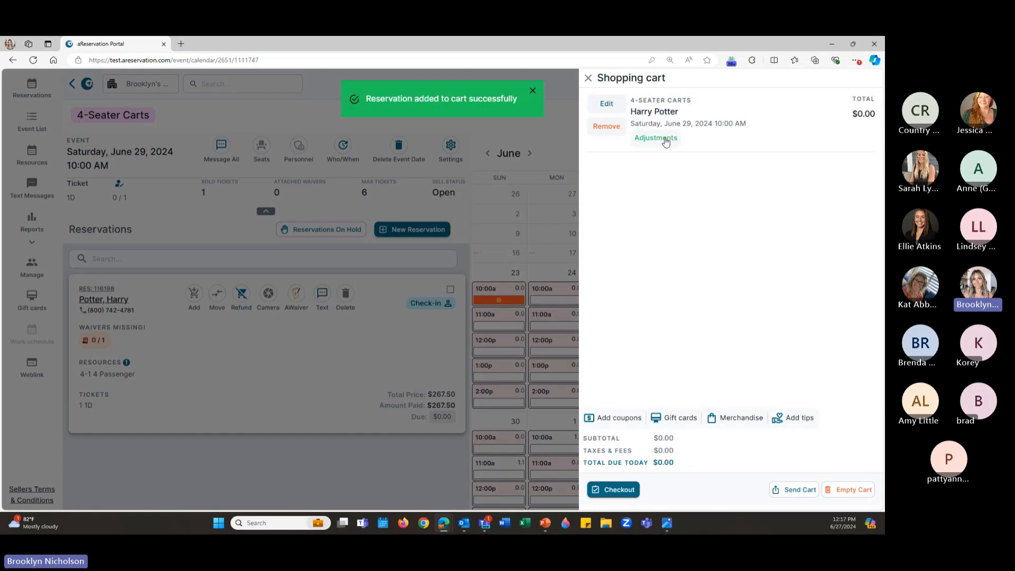
{"action": "left_click", "coordinate": [738, 419]}
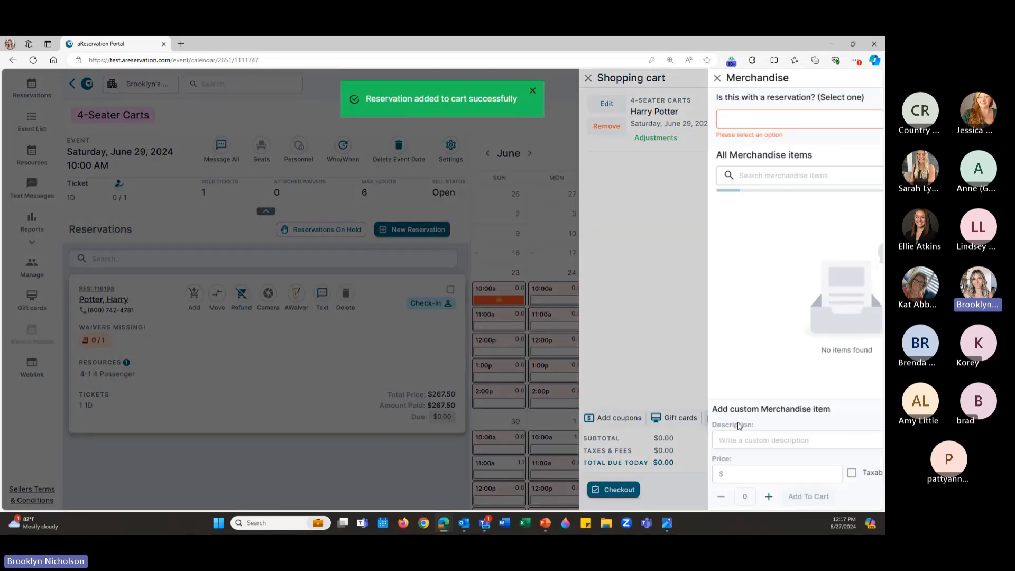
{"action": "left_click", "coordinate": [745, 120]}
{"action": "left_click", "coordinate": [746, 159]}
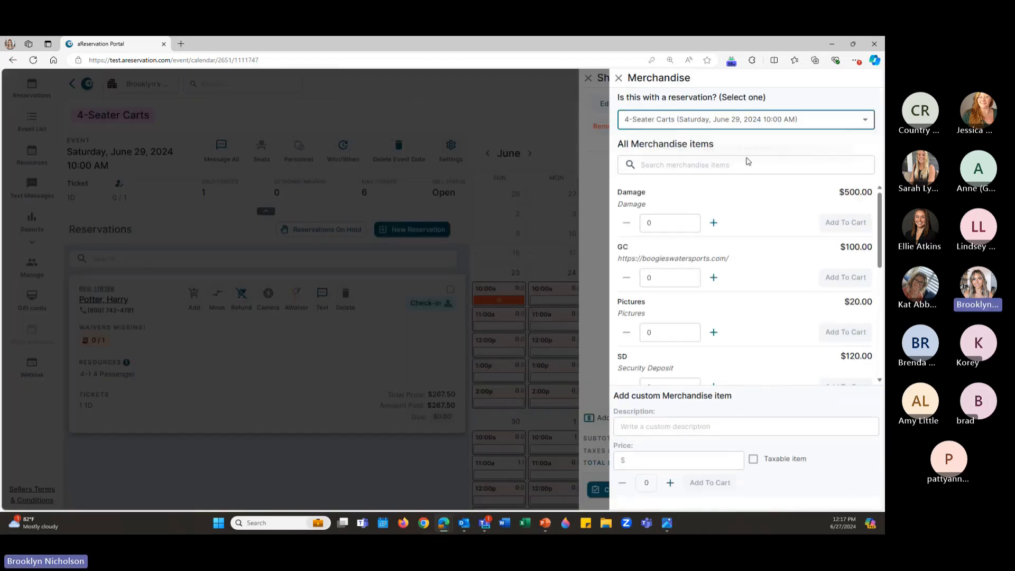
{"action": "left_click", "coordinate": [713, 222]}
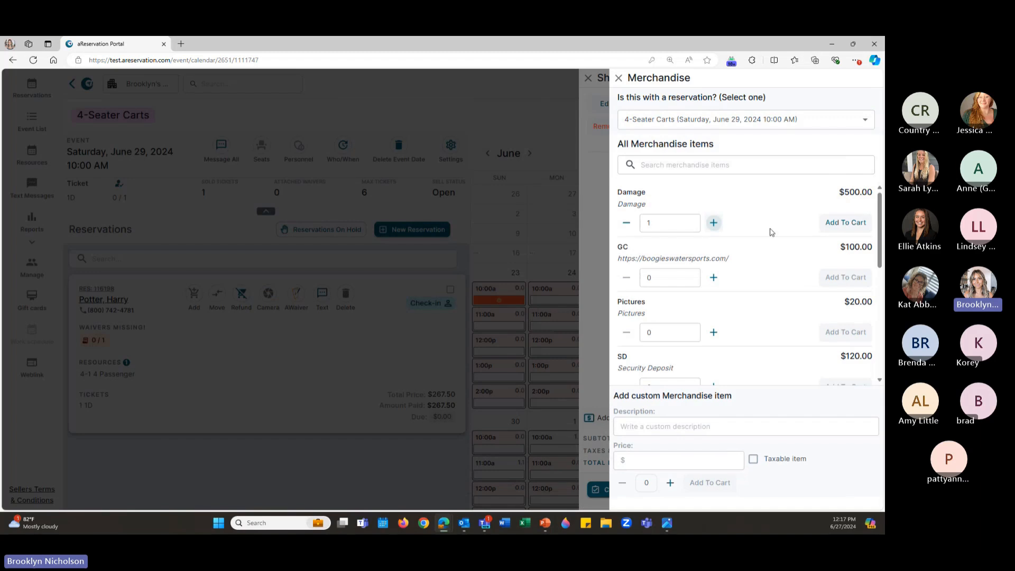
{"action": "left_click", "coordinate": [836, 227]}
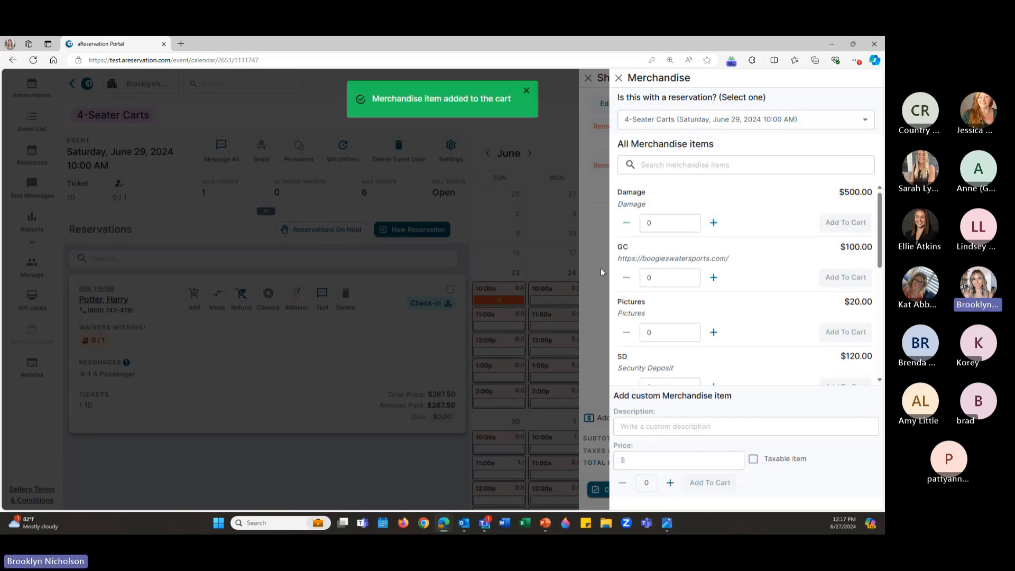
{"action": "left_click", "coordinate": [608, 272]}
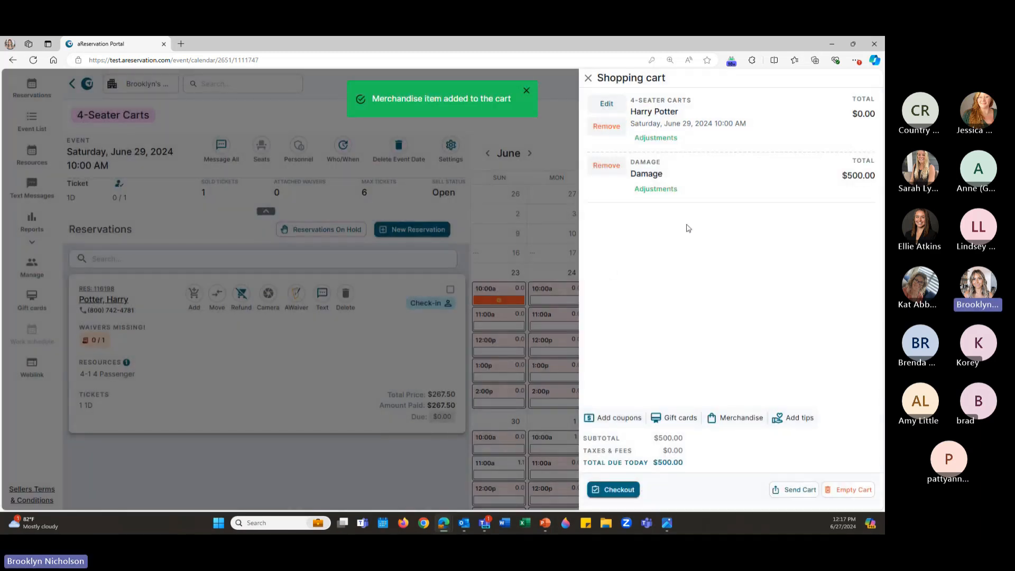
Change the Damage price from $500.00 to $200 and proceed to checkout
{"action": "left_click", "coordinate": [655, 189]}
{"action": "left_click", "coordinate": [395, 291]}
{"action": "type", "text": "200"}
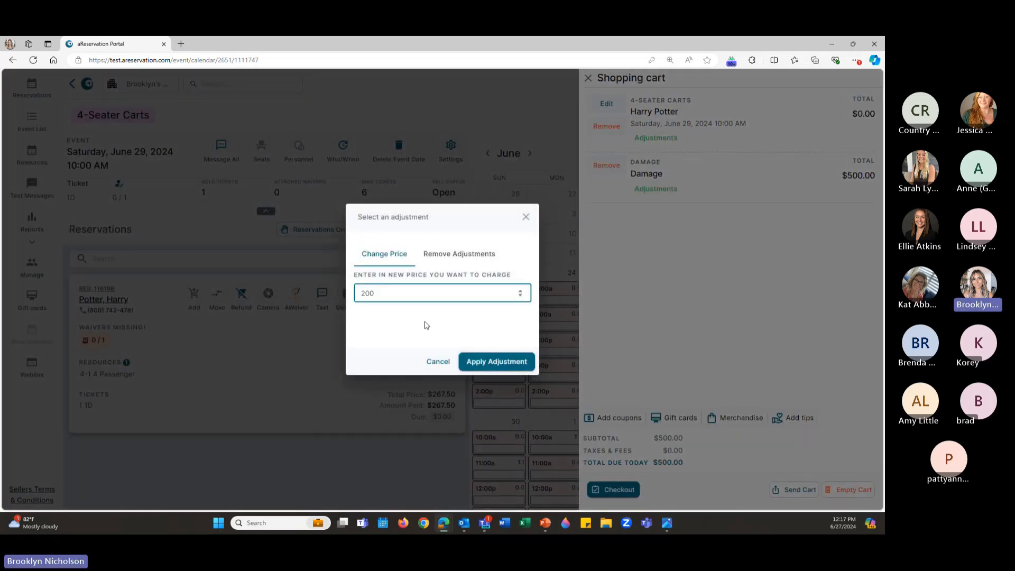
{"action": "left_click", "coordinate": [478, 361]}
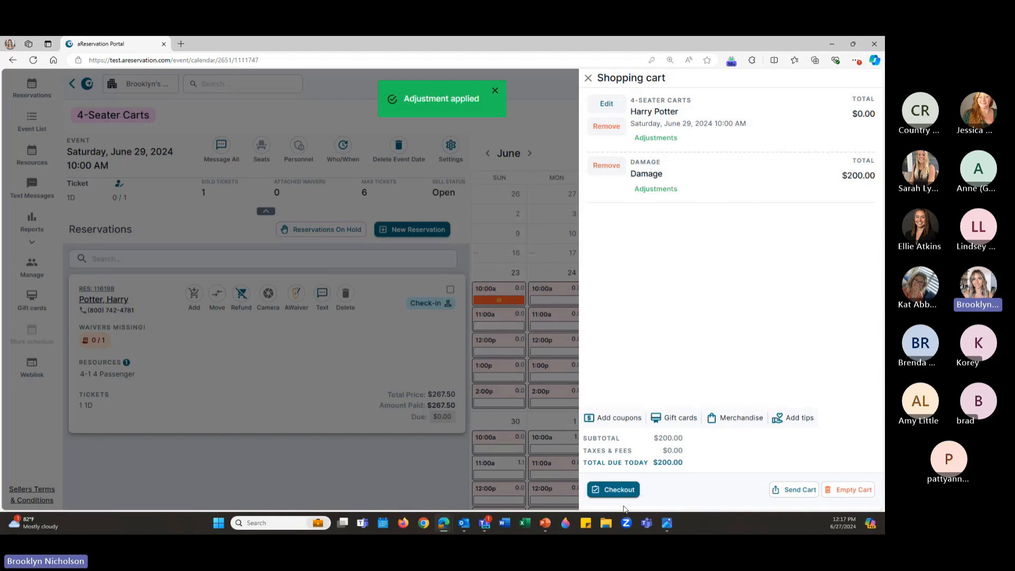
{"action": "left_click", "coordinate": [620, 490]}
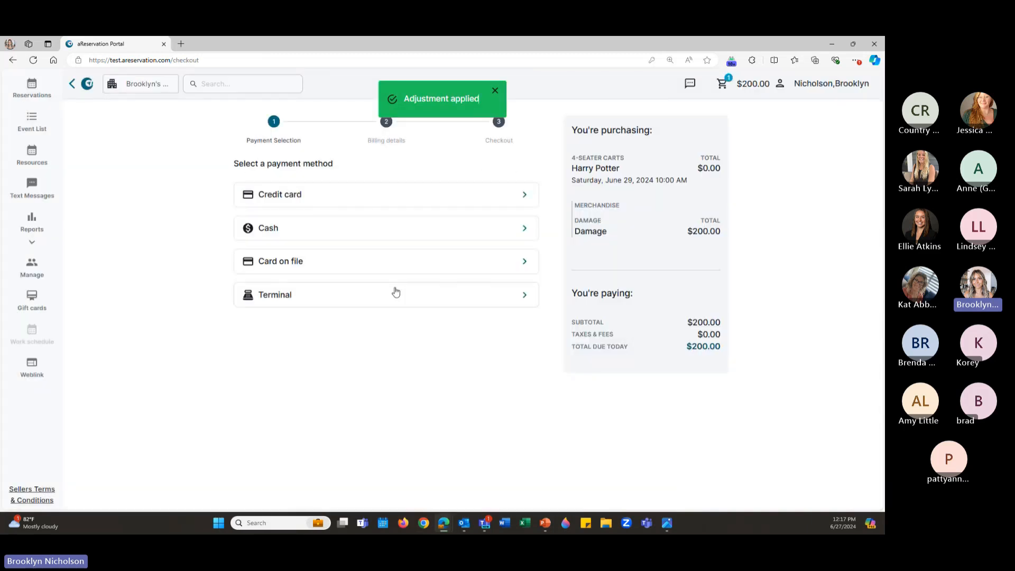
Pay the $200.00 Damage order with the saved card, then open the July 1 10:00 AM 4-Seater Carts event
{"action": "left_click", "coordinate": [400, 269]}
{"action": "left_click", "coordinate": [521, 411]}
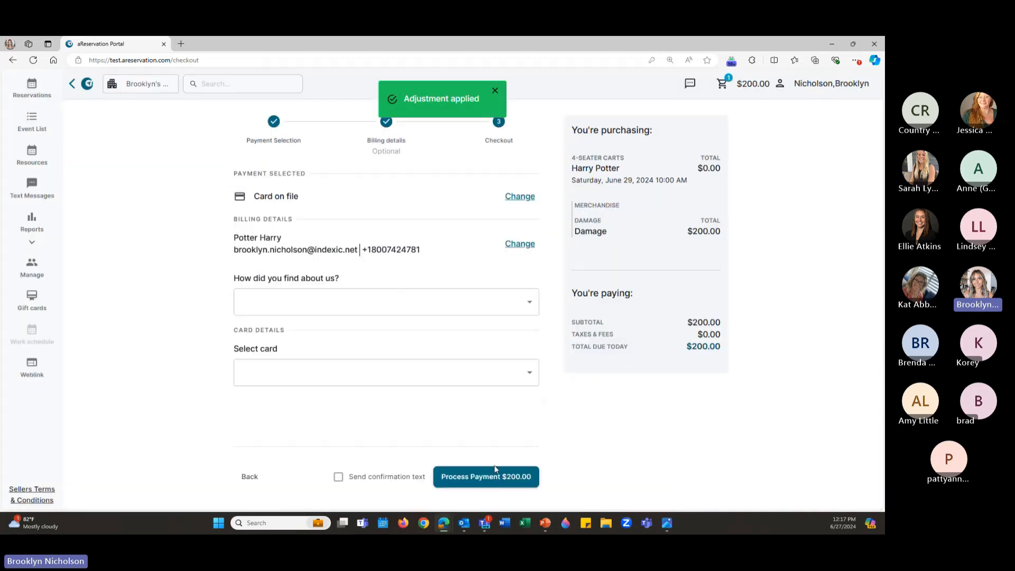
{"action": "left_click", "coordinate": [482, 376]}
{"action": "left_click", "coordinate": [484, 404]}
{"action": "left_click", "coordinate": [496, 476]}
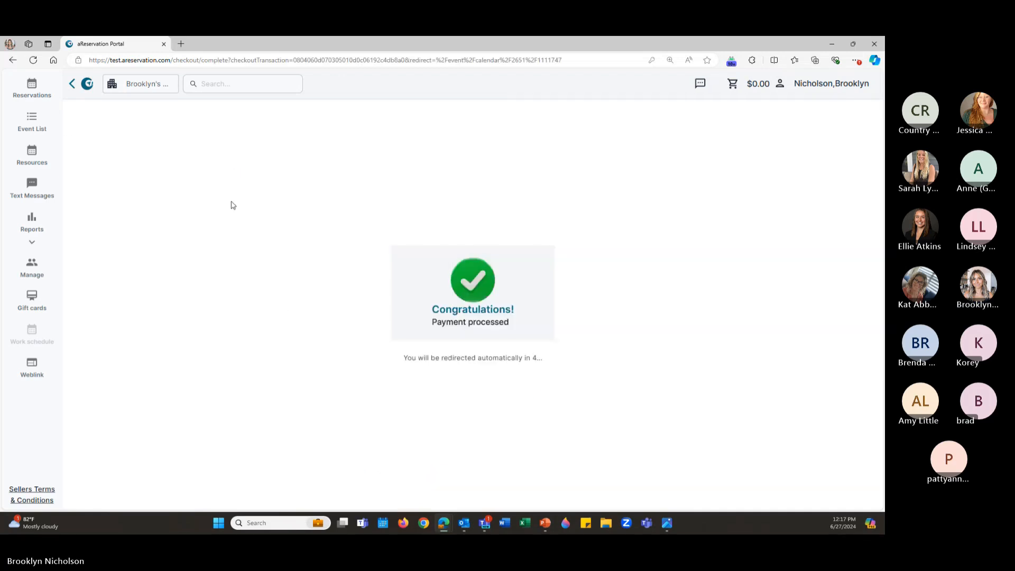
{"action": "left_click", "coordinate": [40, 91]}
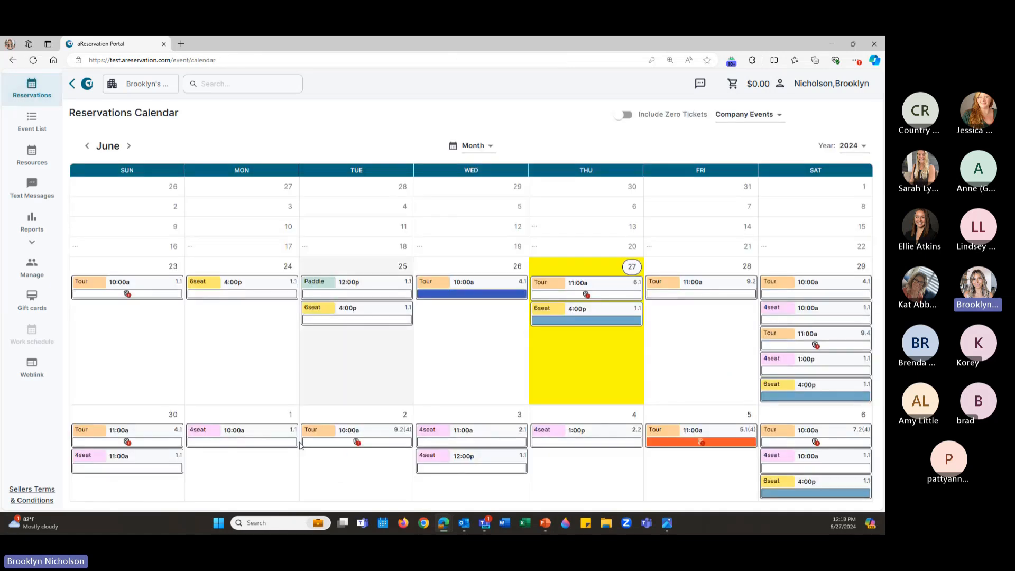
{"action": "left_click", "coordinate": [250, 442]}
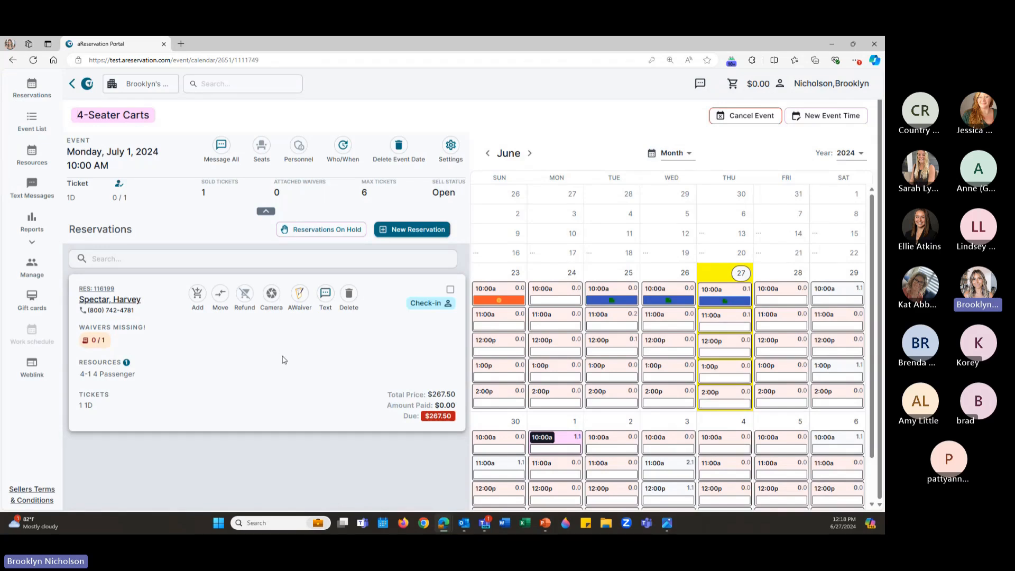
Put the $267.50 July 1 reservation in the cart, skip adjustments, and bring up the Send Cart form
{"action": "left_click", "coordinate": [204, 301]}
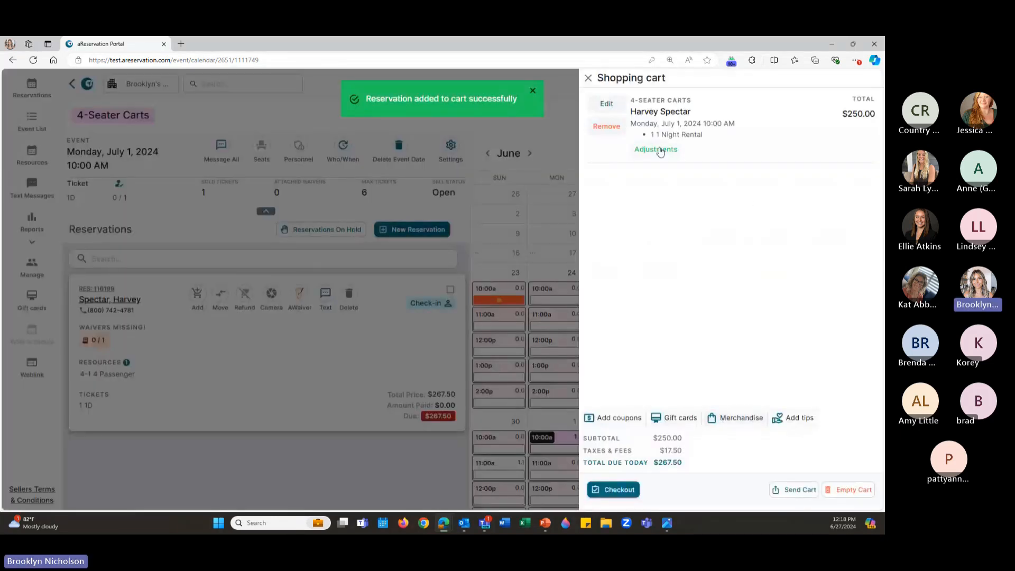
{"action": "left_click", "coordinate": [660, 151]}
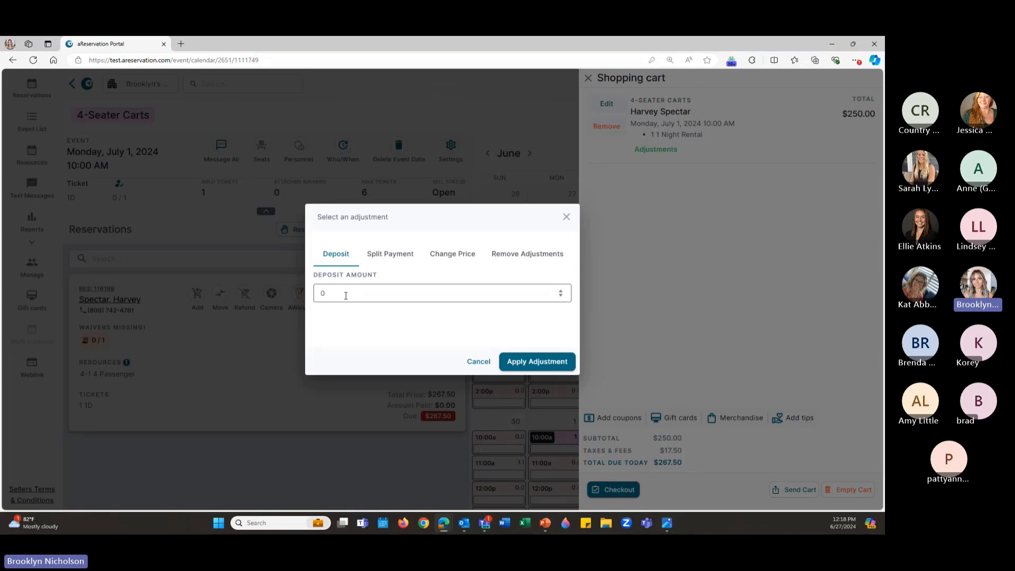
{"action": "left_click", "coordinate": [566, 219]}
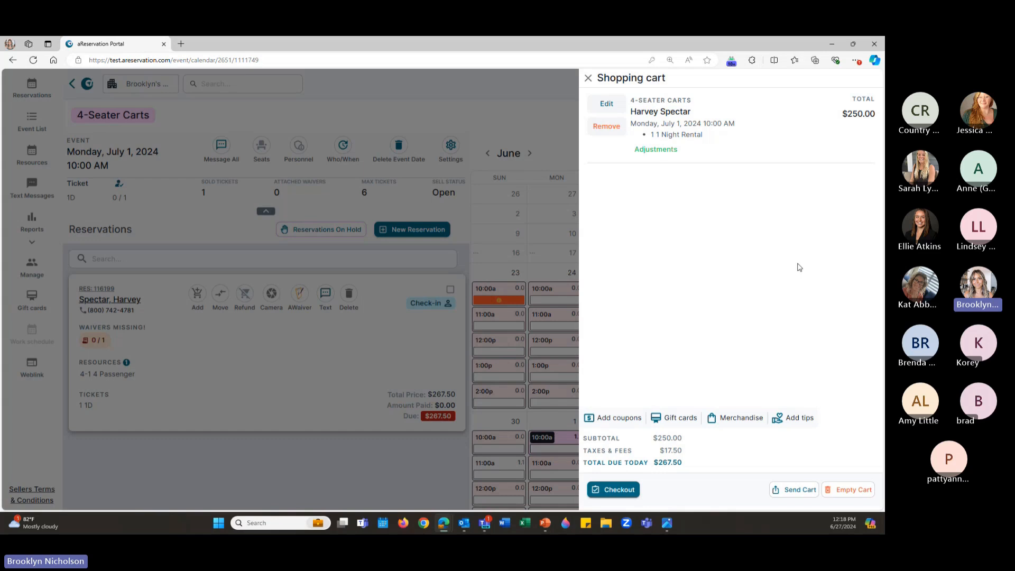
{"action": "left_click", "coordinate": [800, 490]}
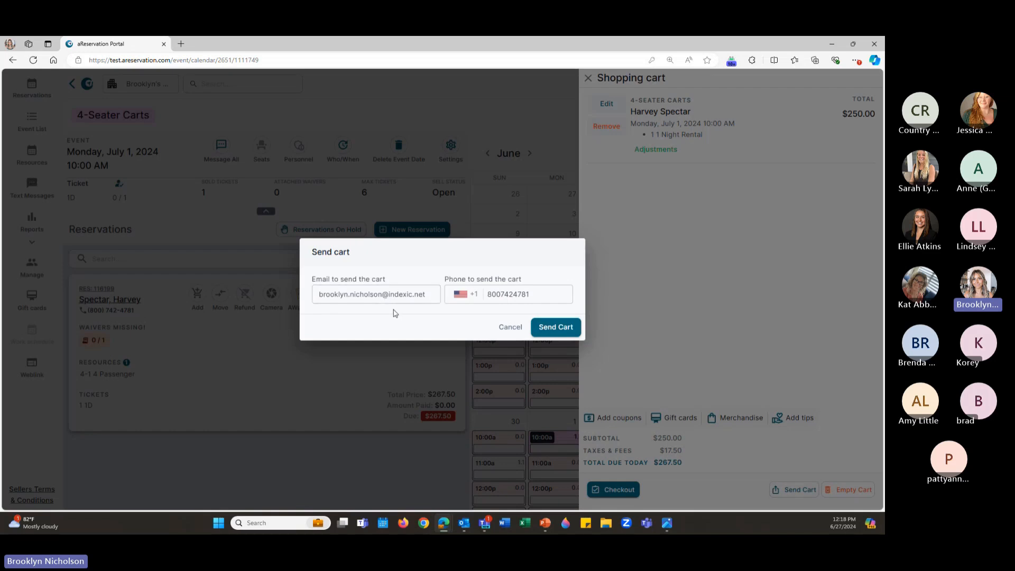
Send the $267.50 cart to the customer and drag the Outlook email window into view
{"action": "left_click", "coordinate": [563, 327]}
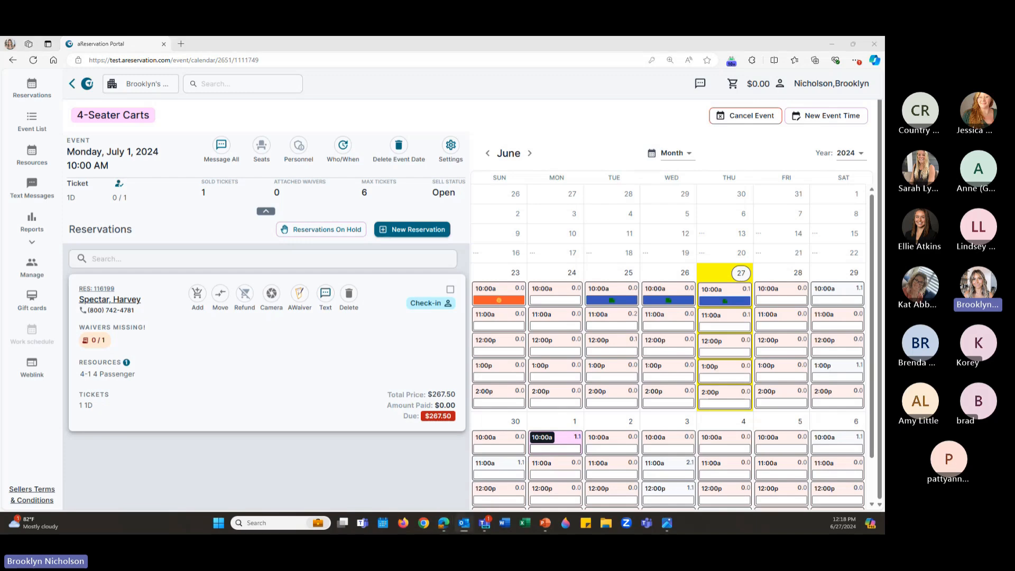
{"action": "left_click_drag", "start_coordinate": [0, 64], "coordinate": [416, 77]}
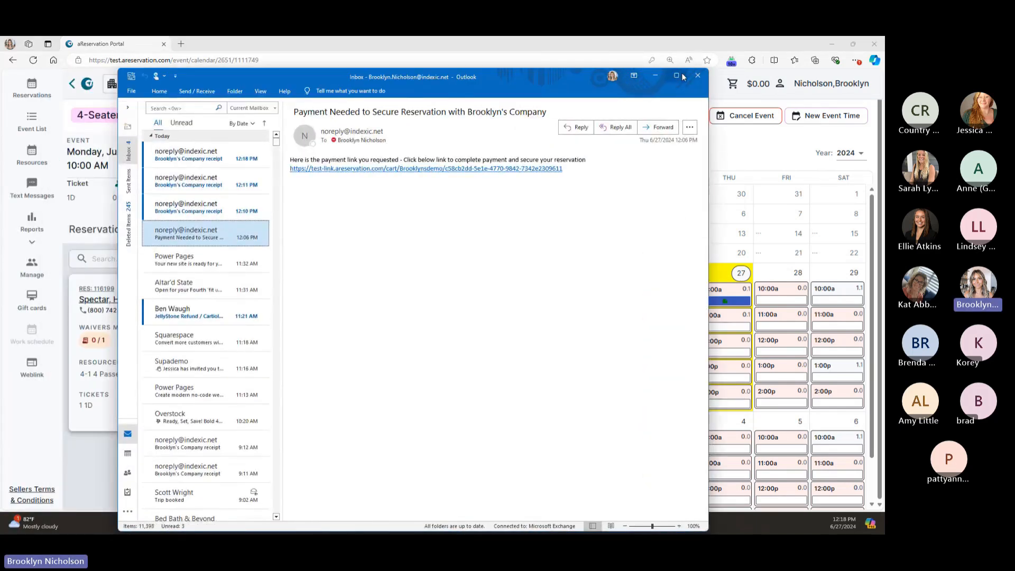
Maximize Outlook and follow the email's payment link to the customer's $267.50 cart
{"action": "left_click", "coordinate": [676, 76]}
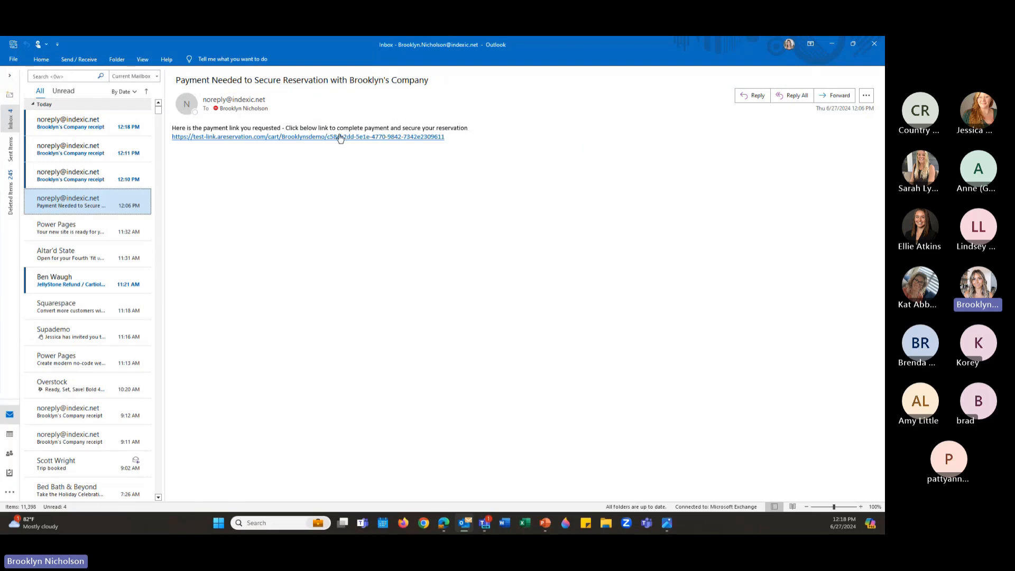
{"action": "left_click", "coordinate": [340, 137]}
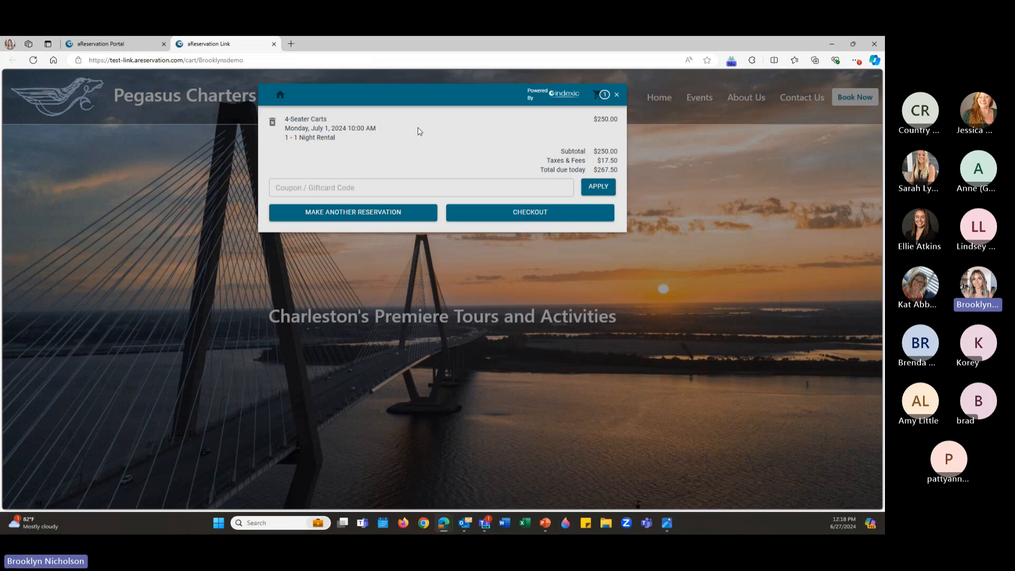
Check out the $267.50 cart with the saved test card, CVC 123 and ZIP 12345
{"action": "left_click", "coordinate": [538, 214]}
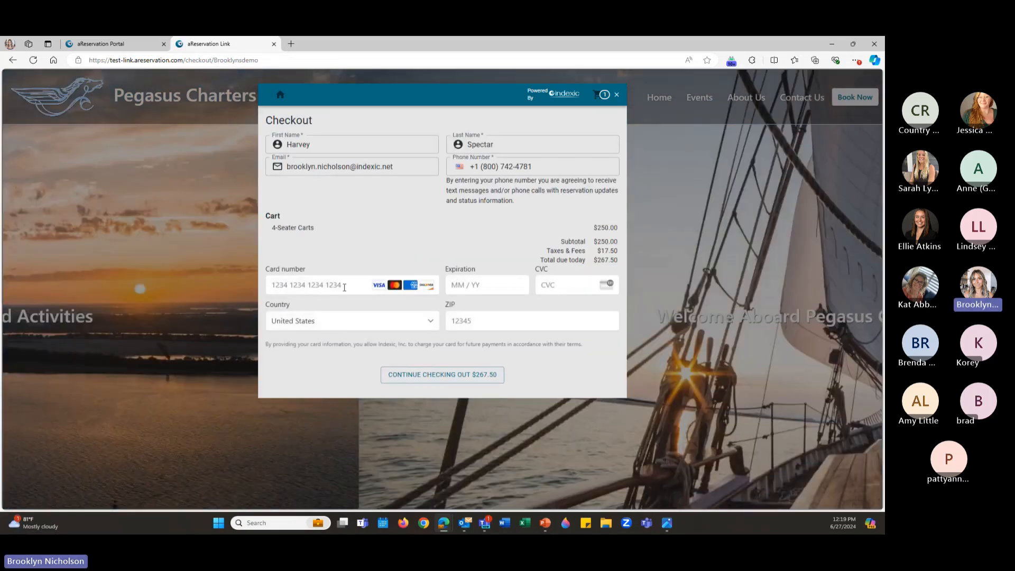
{"action": "left_click", "coordinate": [338, 284]}
{"action": "left_click", "coordinate": [362, 336]}
{"action": "left_click", "coordinate": [559, 284]}
{"action": "type", "text": "123"}
{"action": "left_click", "coordinate": [529, 311]}
{"action": "type", "text": "12345"}
Agree to the terms, process the payment, and return to the aReservation Portal tab
{"action": "left_click", "coordinate": [475, 374]}
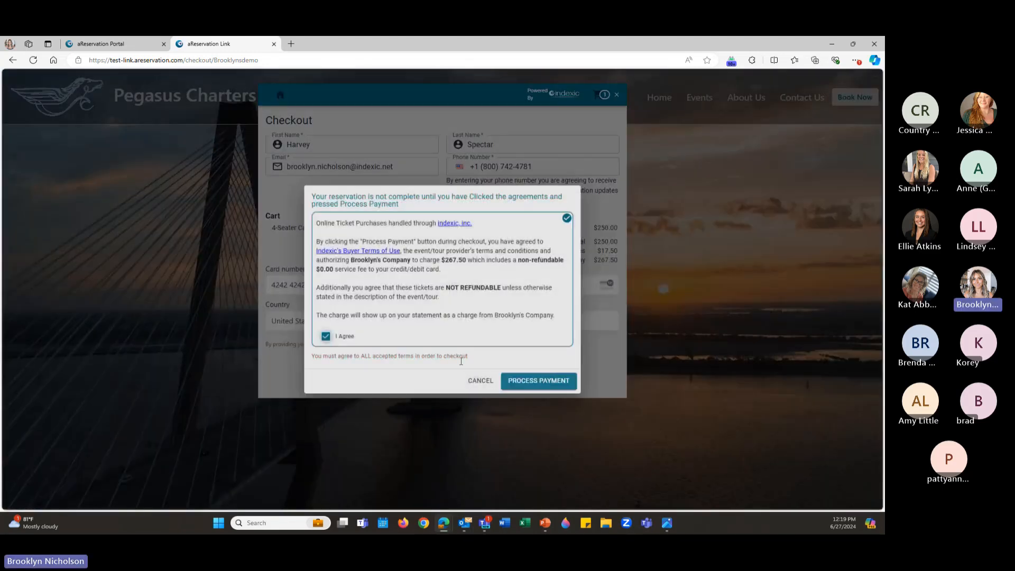
{"action": "left_click", "coordinate": [538, 380]}
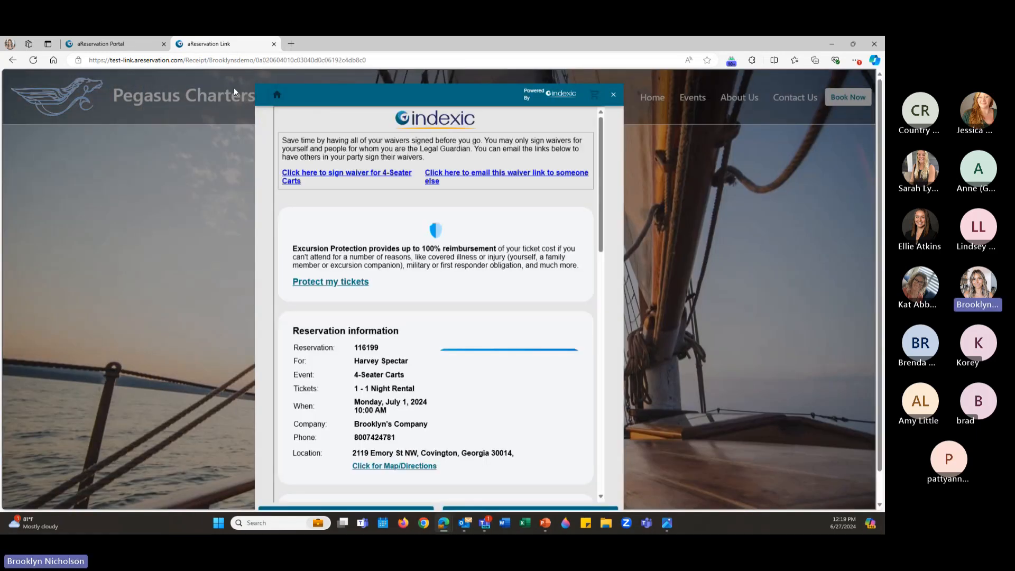
{"action": "left_click", "coordinate": [101, 43]}
{"action": "left_click", "coordinate": [32, 90]}
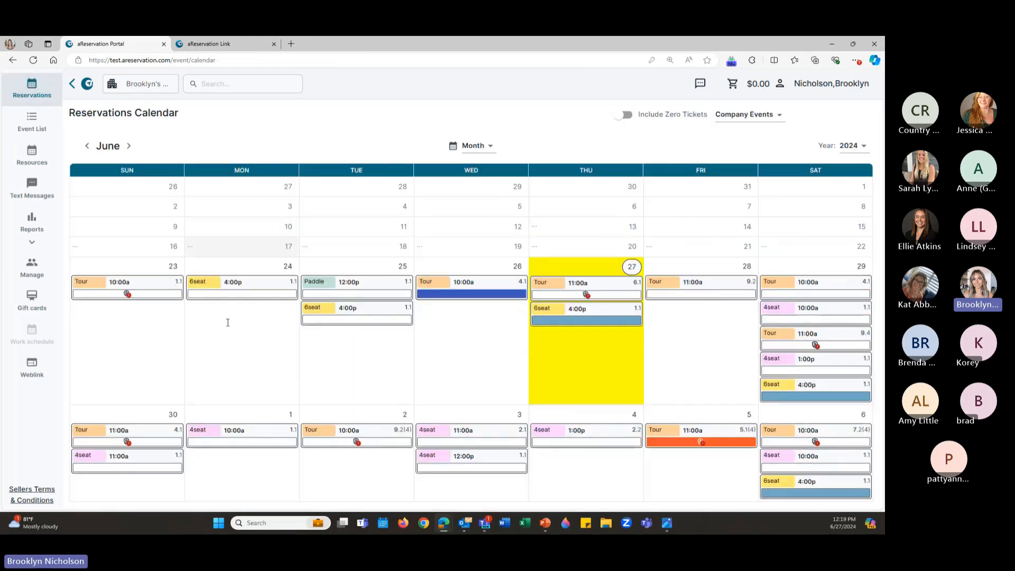
{"action": "left_click", "coordinate": [269, 431]}
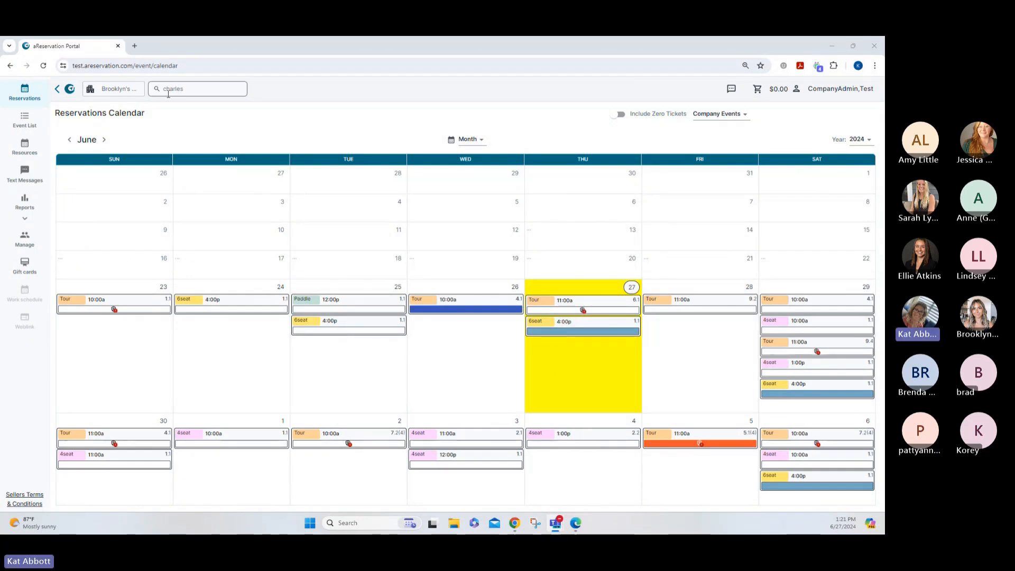
Look over July's scheduled events, then bring the calendar back to June
{"action": "left_click", "coordinate": [104, 140]}
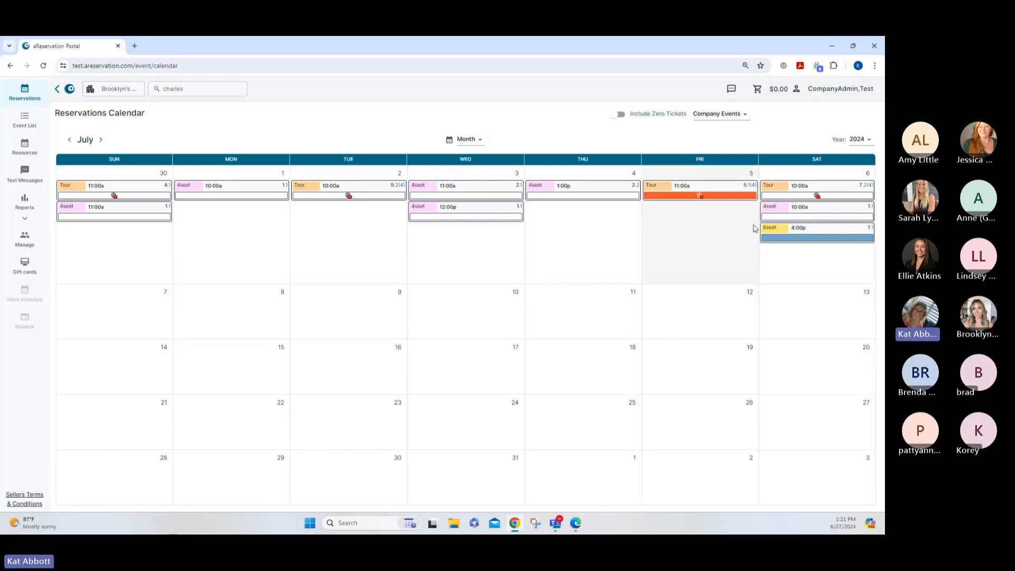
{"action": "mouse_move", "coordinate": [772, 195]}
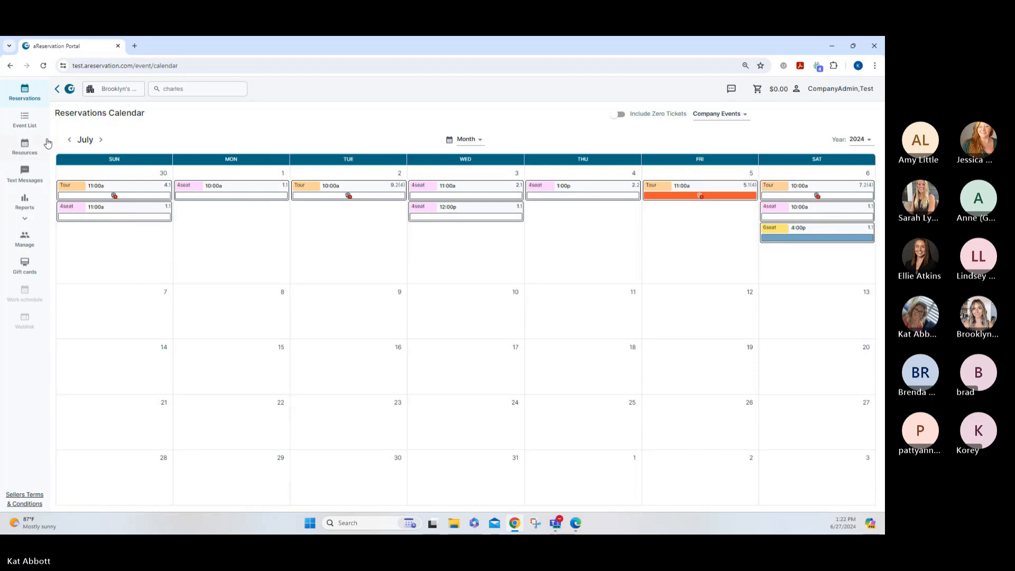
{"action": "left_click", "coordinate": [69, 140]}
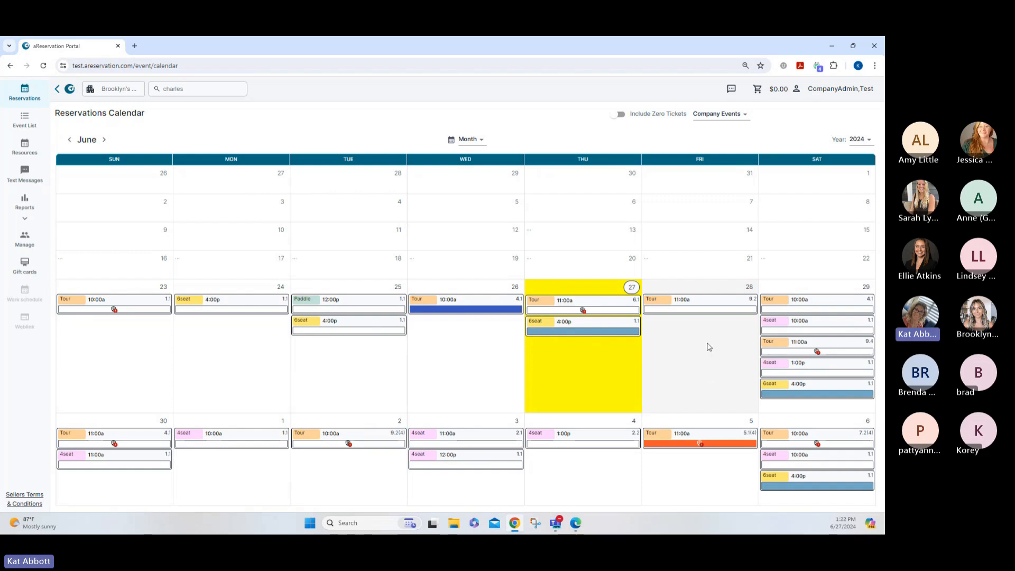
Open the June 29 11:00a Tour, then the $29.40 reservation's $28.00 payment transaction
{"action": "mouse_move", "coordinate": [771, 394]}
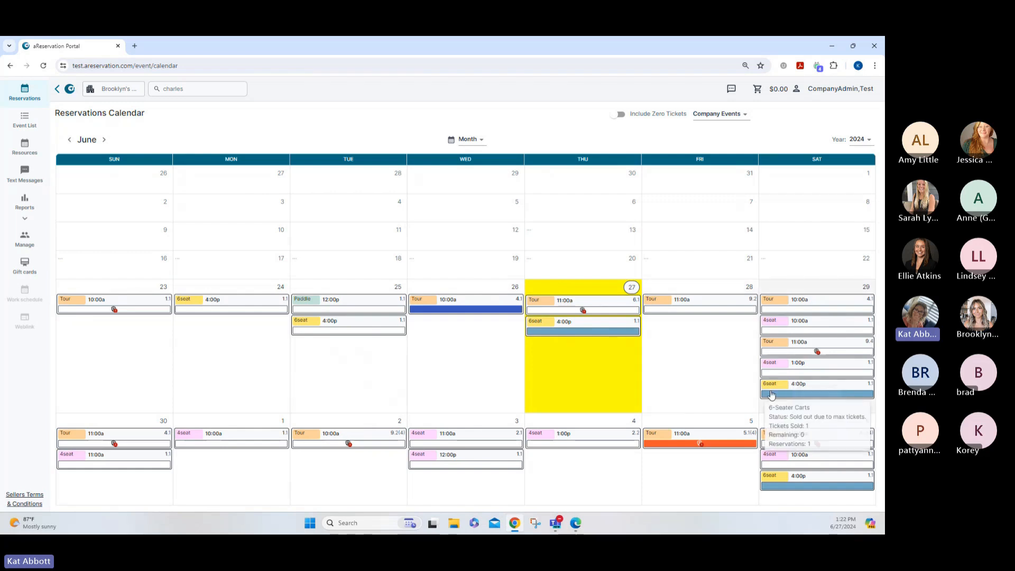
{"action": "mouse_move", "coordinate": [773, 340]}
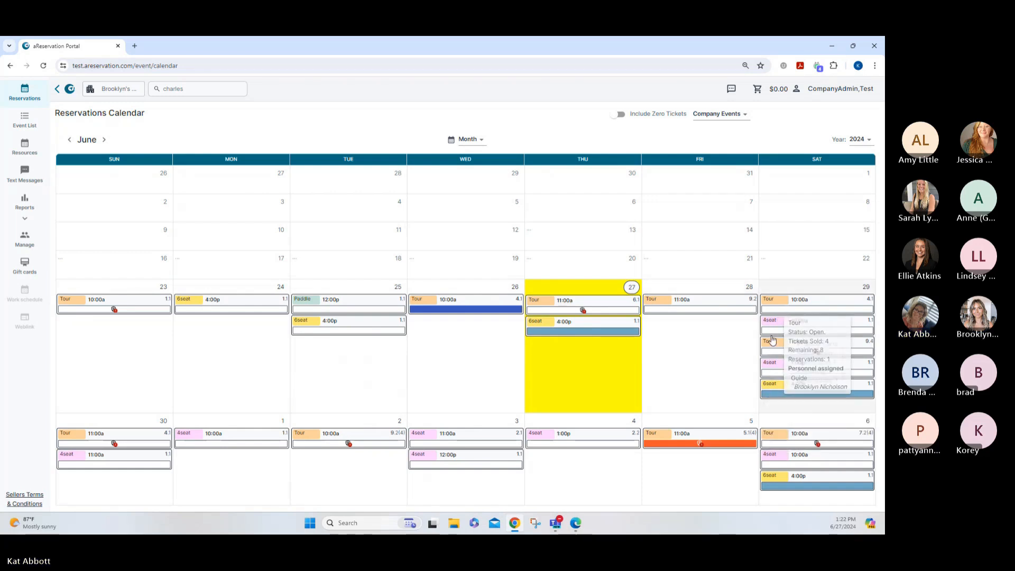
{"action": "left_click", "coordinate": [772, 340]}
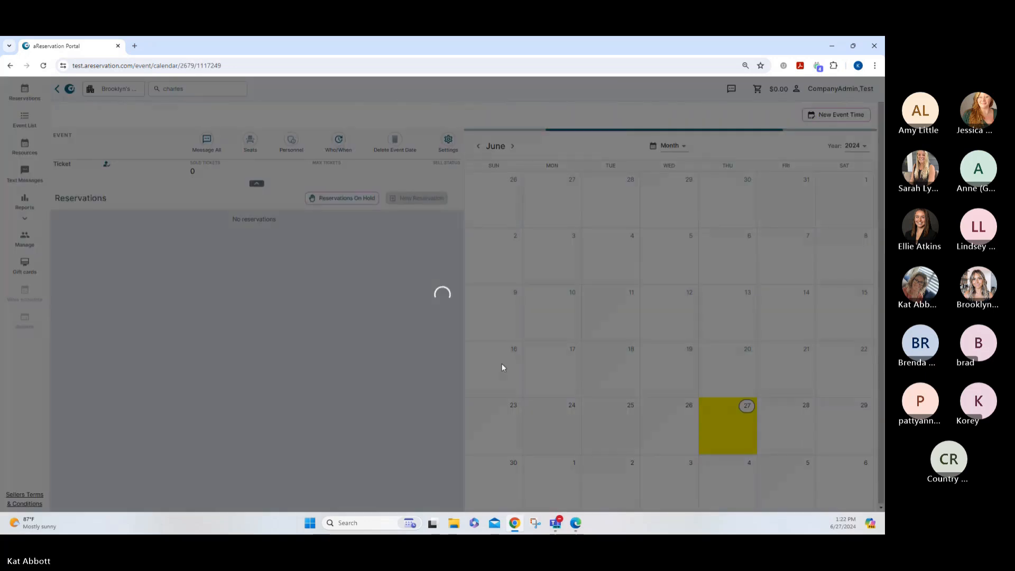
{"action": "scroll", "coordinate": [334, 367], "scroll_direction": "down", "scroll_amount": 3}
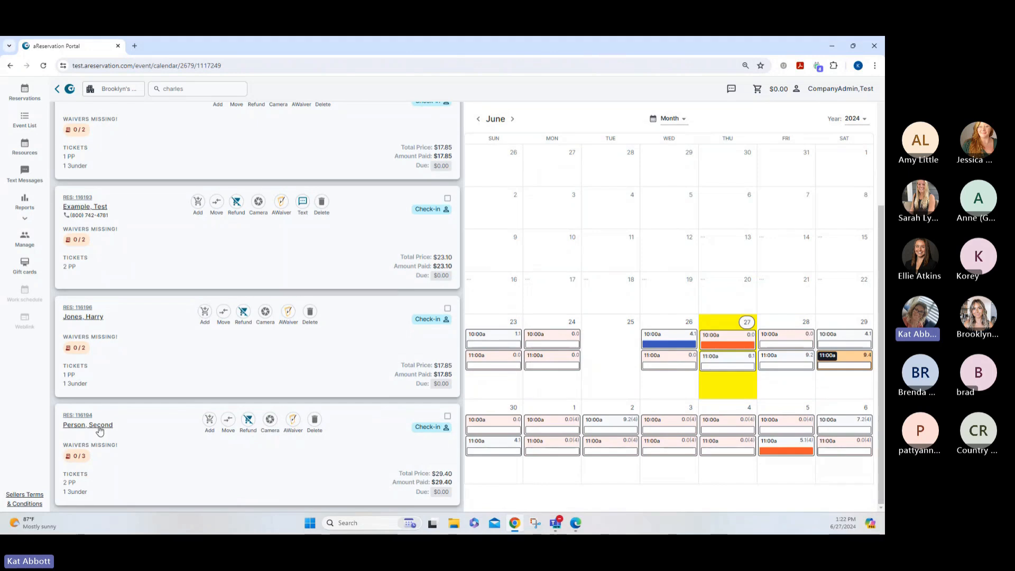
{"action": "left_click", "coordinate": [99, 430]}
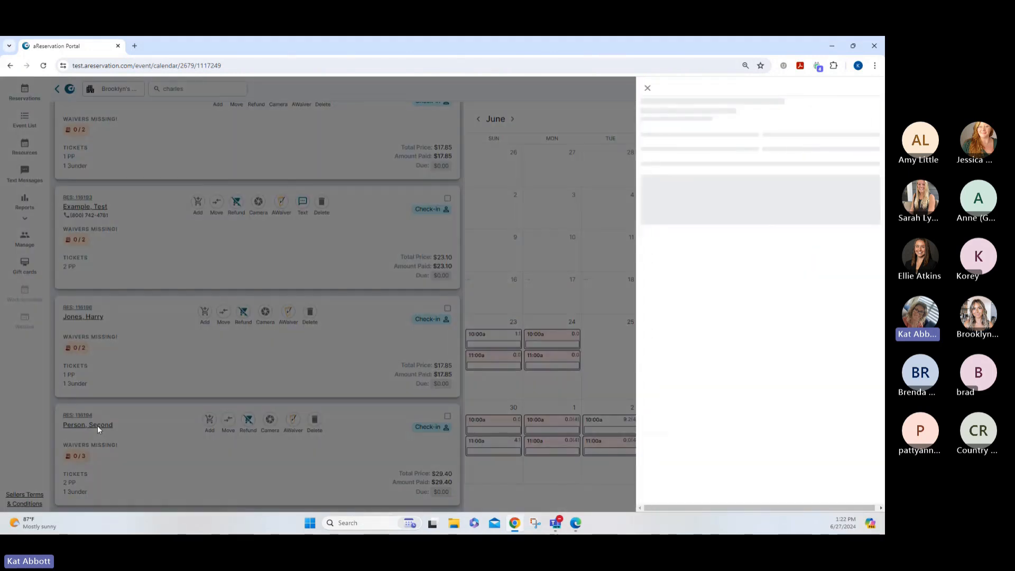
{"action": "left_click", "coordinate": [679, 238]}
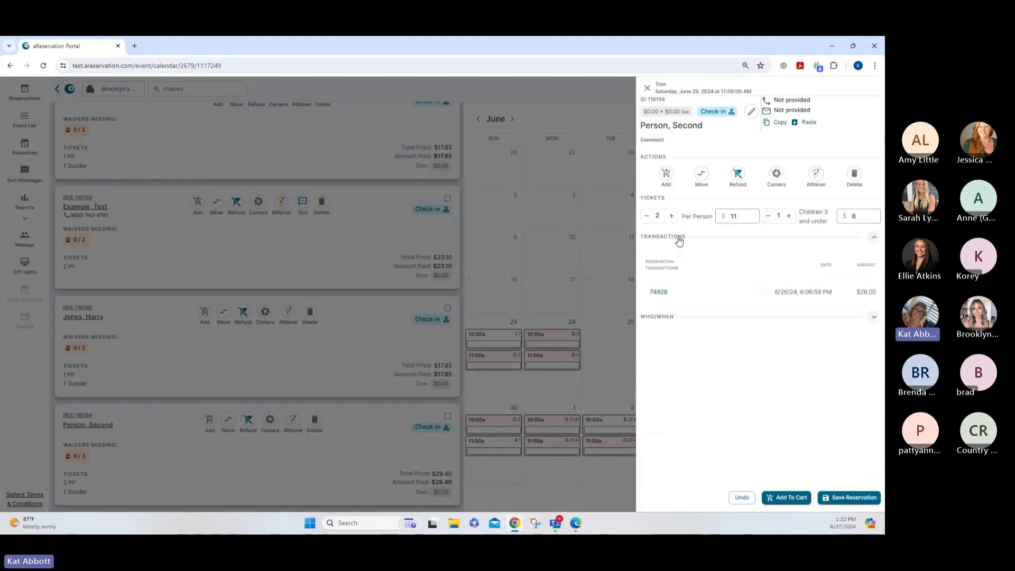
{"action": "left_click", "coordinate": [656, 293]}
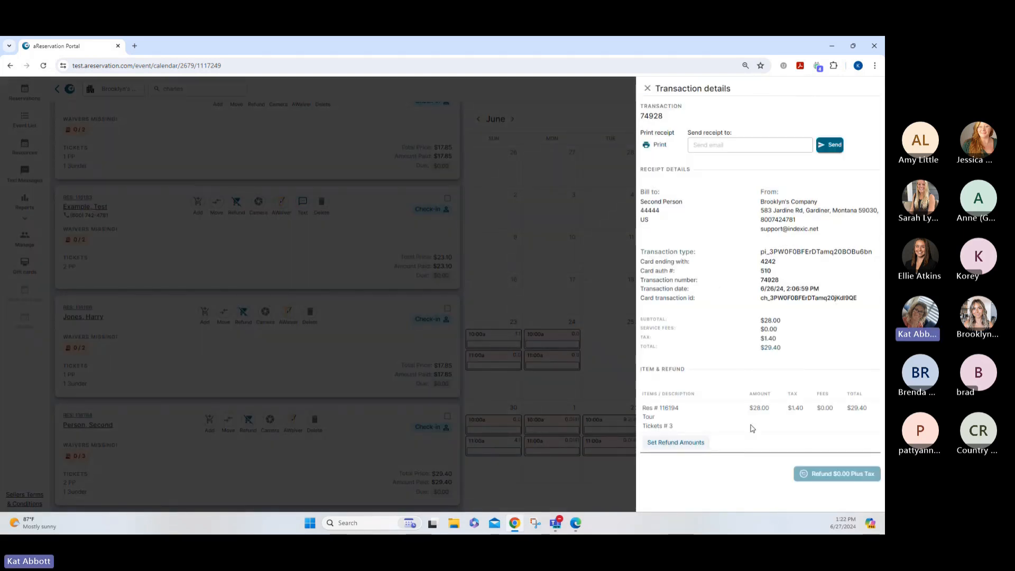
Refund one Children 3 and under ticket, $6.00 plus tax, then close the panel
{"action": "left_click", "coordinate": [665, 444]}
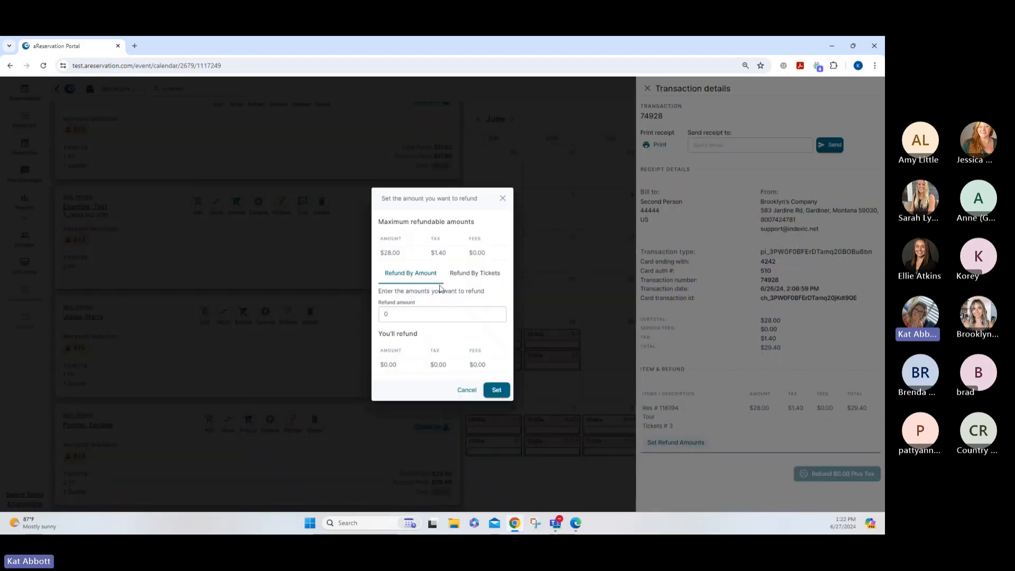
{"action": "left_click", "coordinate": [477, 279]}
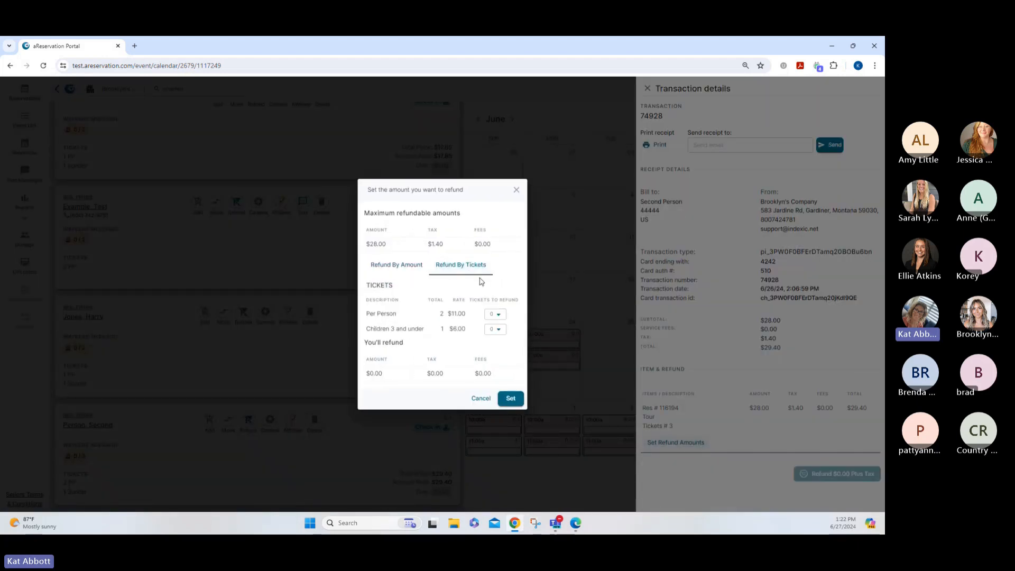
{"action": "left_click", "coordinate": [498, 329]}
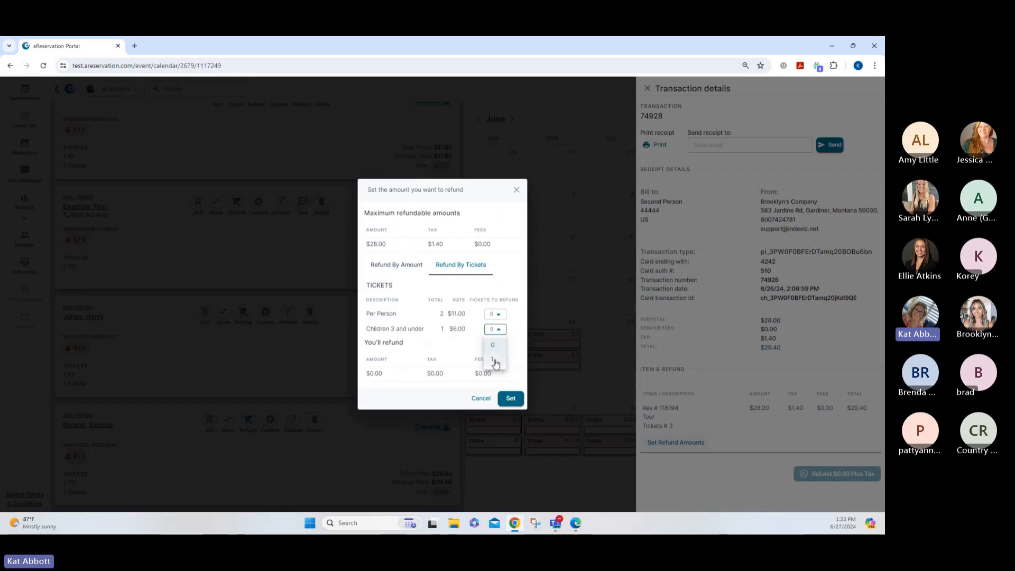
{"action": "left_click", "coordinate": [493, 360]}
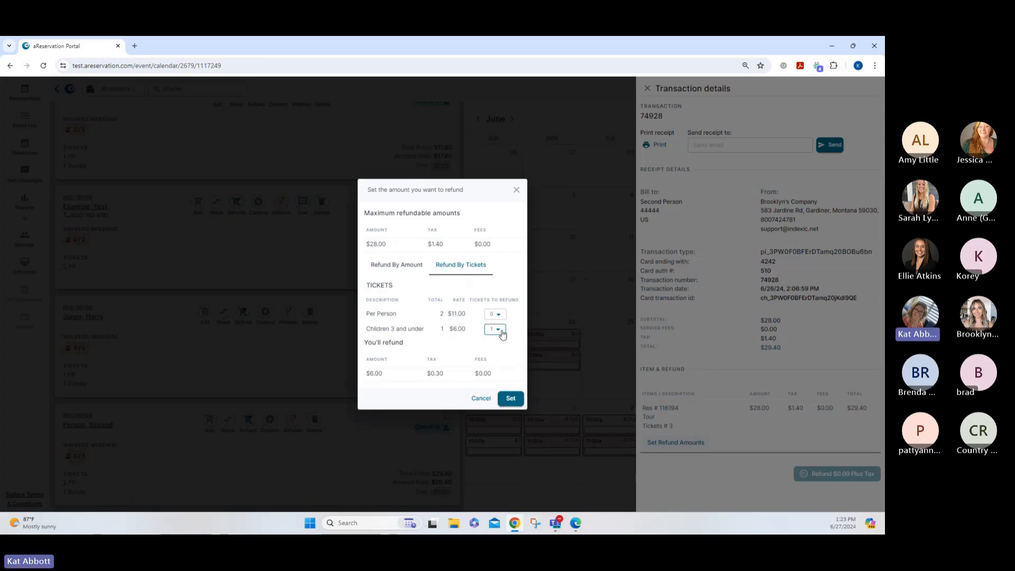
{"action": "left_click", "coordinate": [509, 398]}
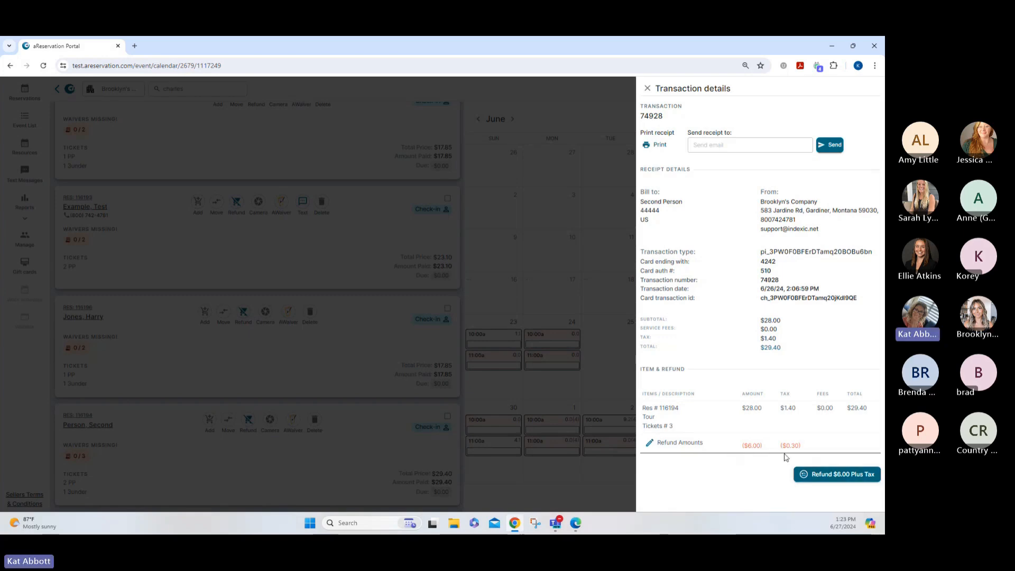
{"action": "left_click", "coordinate": [837, 478]}
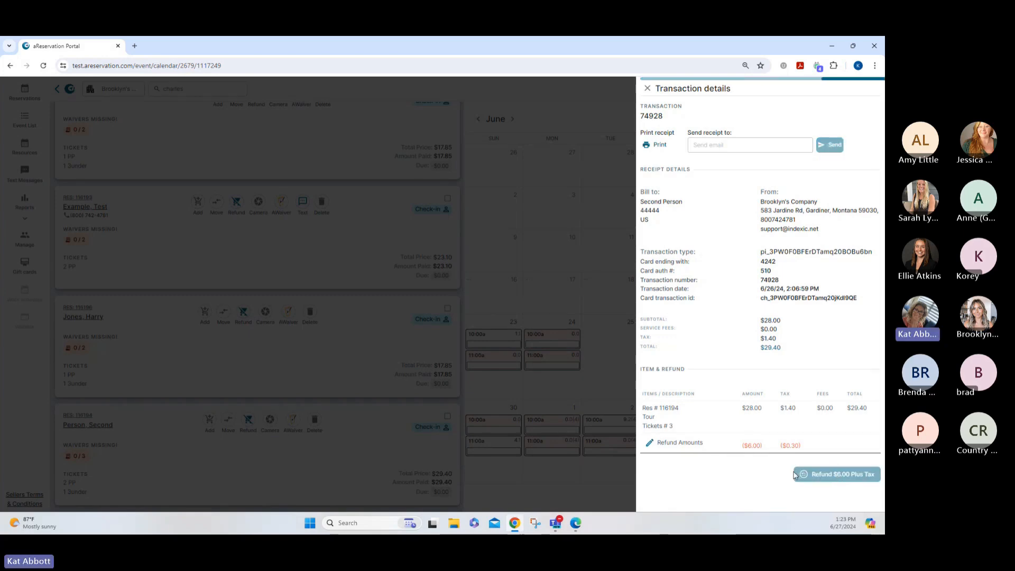
{"action": "left_click", "coordinate": [647, 89]}
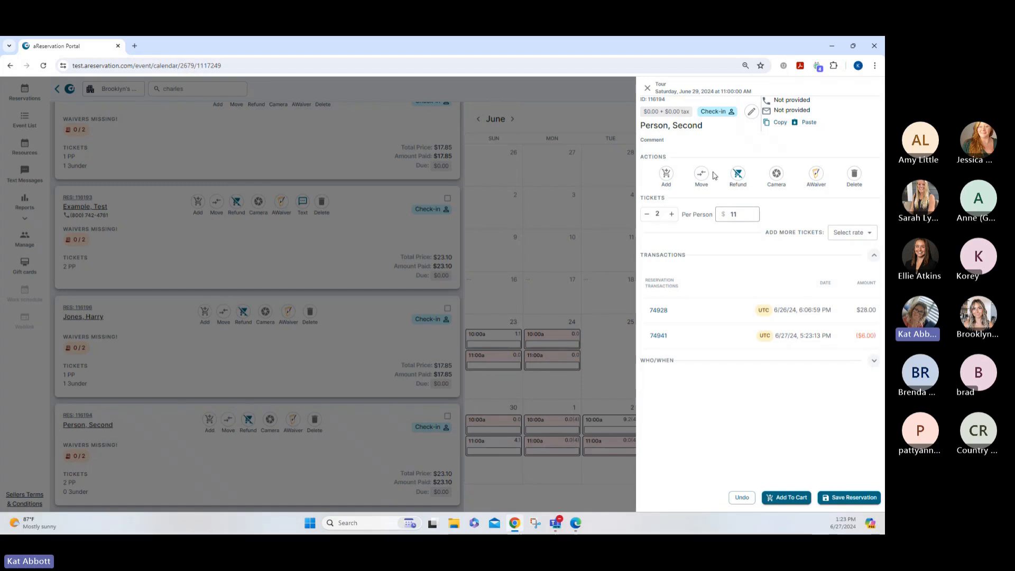
Fully refund the third Tour reservation so it drops to $0.00 with no tickets
{"action": "left_click", "coordinate": [648, 89]}
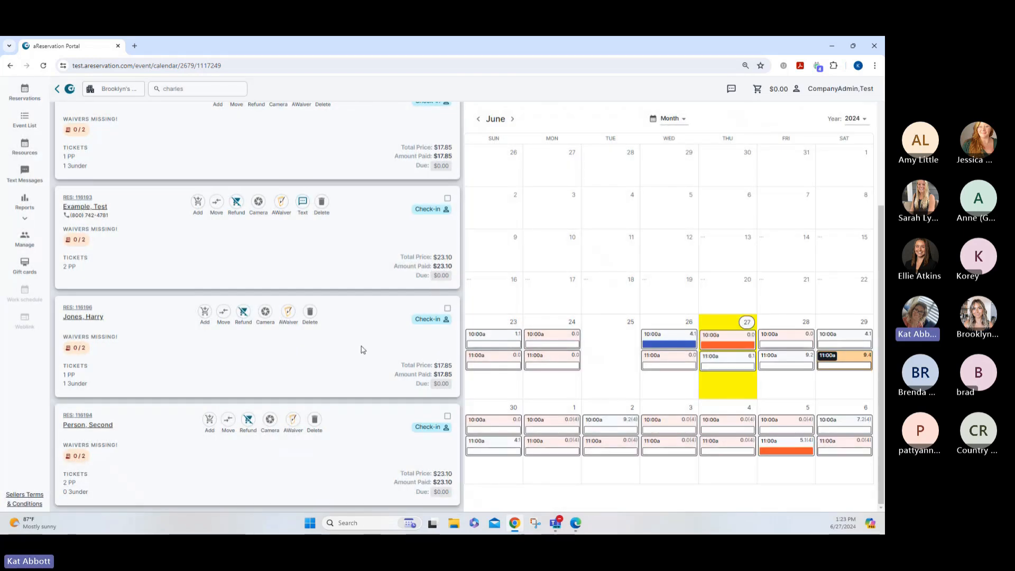
{"action": "scroll", "coordinate": [361, 349], "scroll_direction": "up", "scroll_amount": 2}
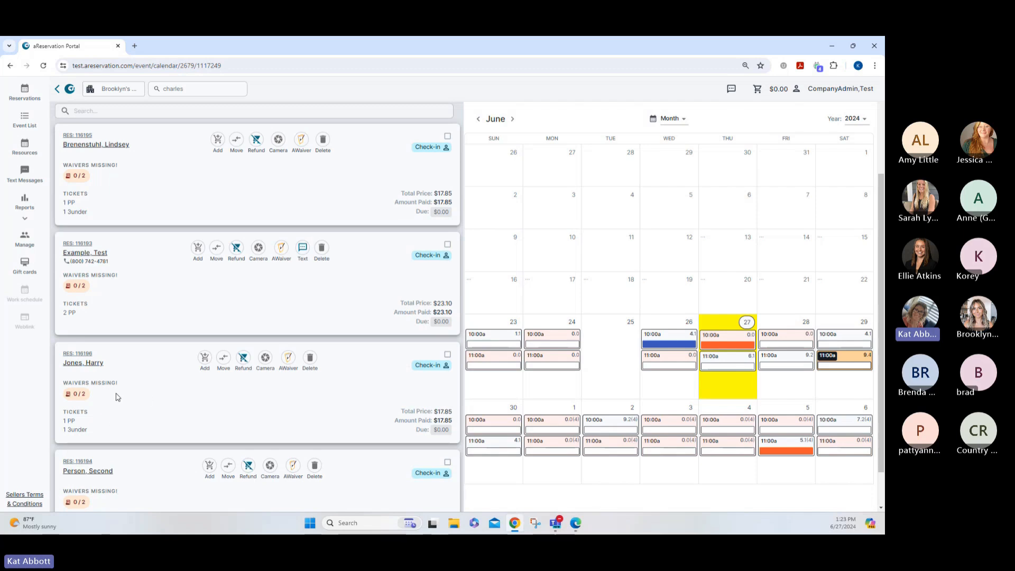
{"action": "left_click", "coordinate": [244, 359]}
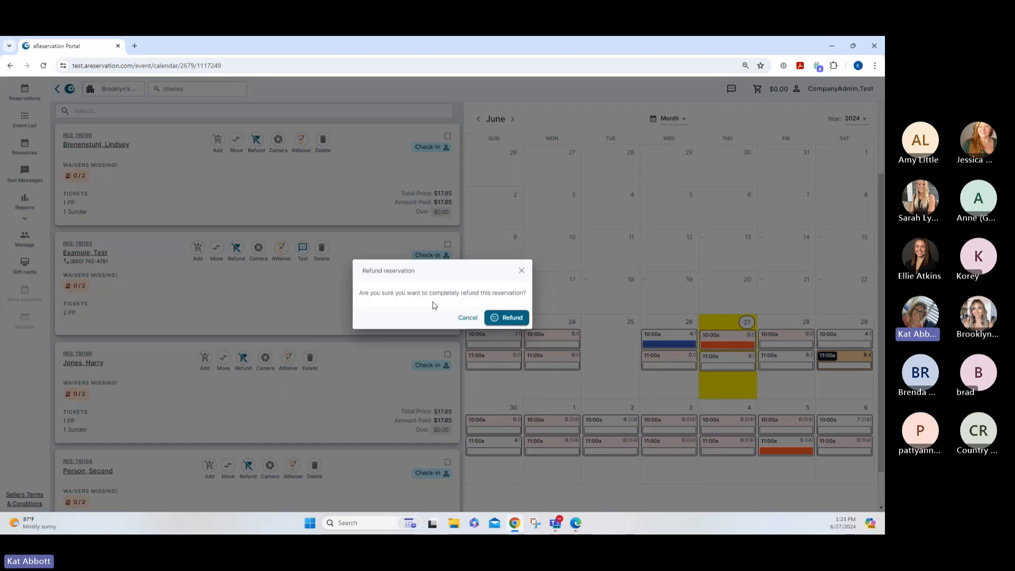
{"action": "left_click", "coordinate": [510, 318]}
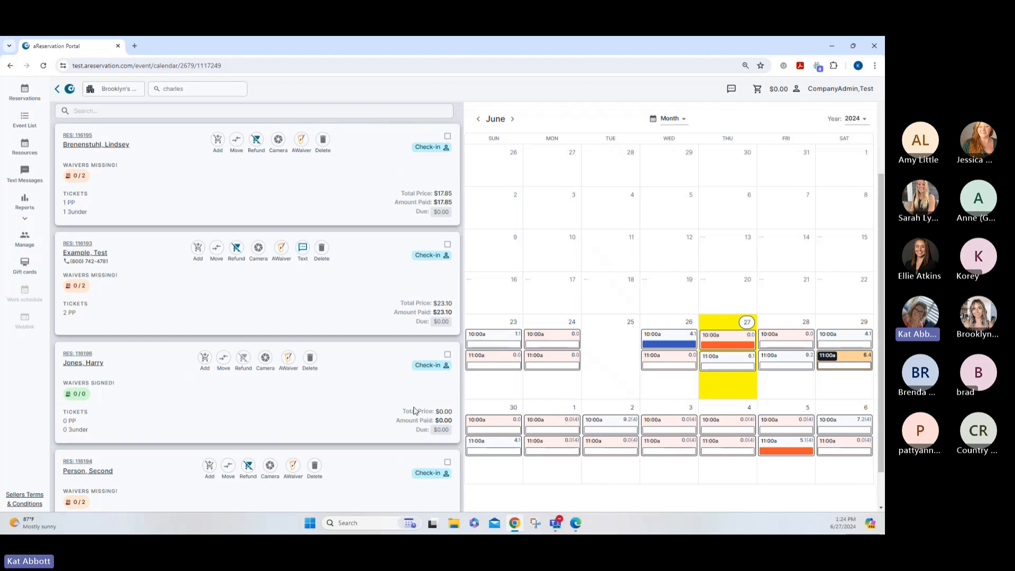
{"action": "scroll", "coordinate": [415, 410], "scroll_direction": "up", "scroll_amount": 3}
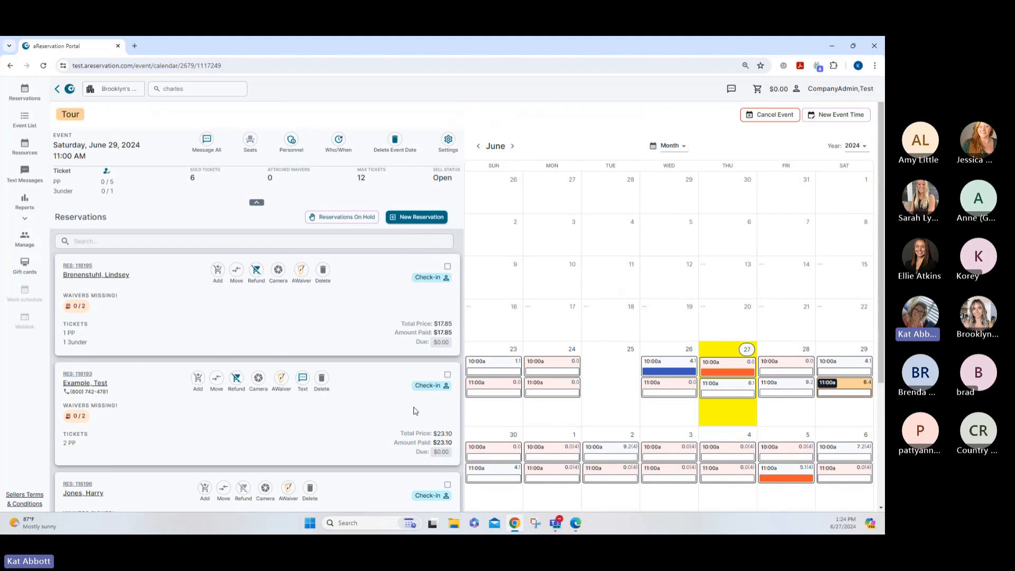
Open transaction 74927 on the second reservation and bring up its refund amount form
{"action": "left_click", "coordinate": [101, 383]}
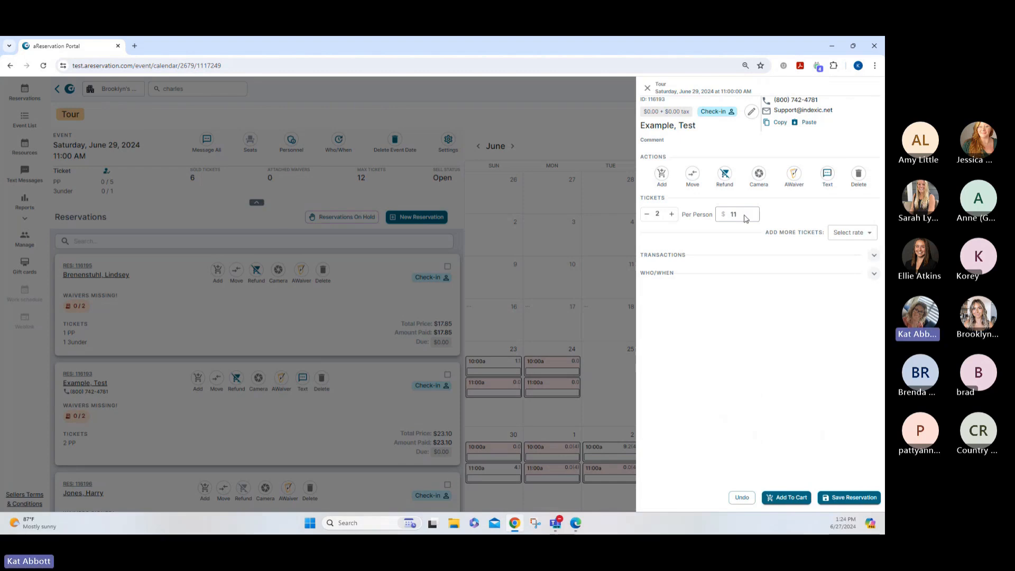
{"action": "left_click", "coordinate": [872, 258]}
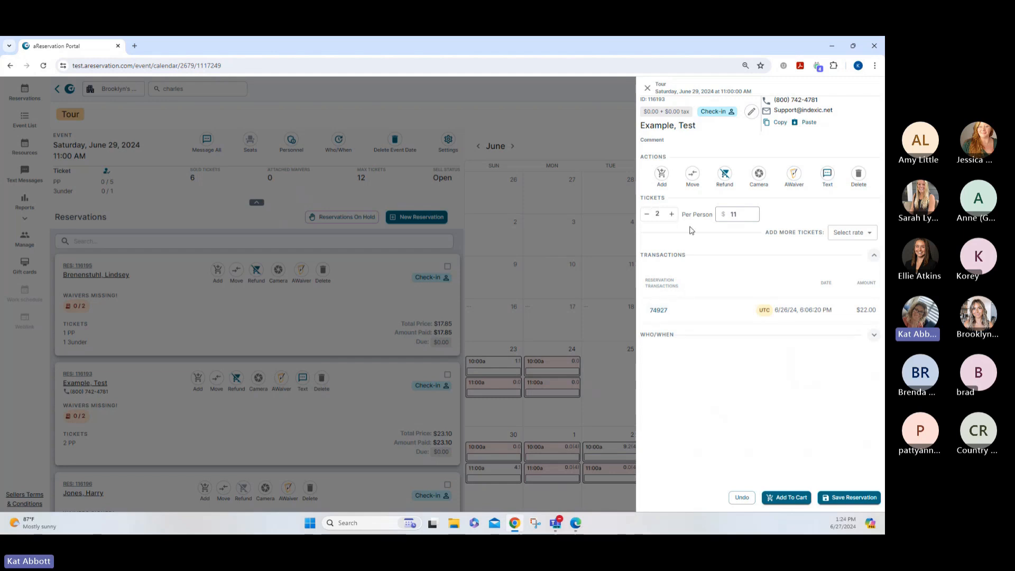
{"action": "left_click", "coordinate": [655, 311]}
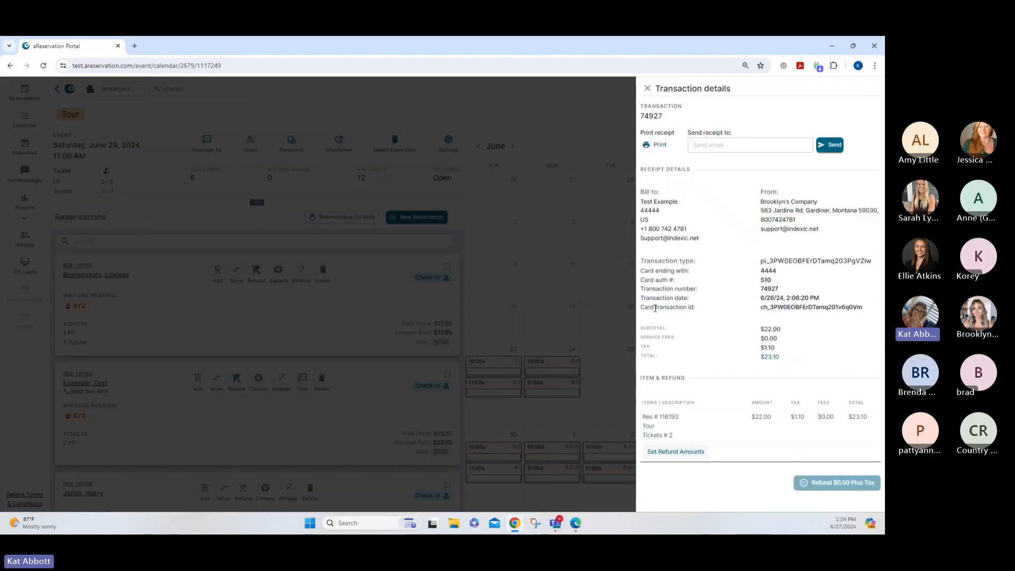
{"action": "left_click", "coordinate": [671, 452]}
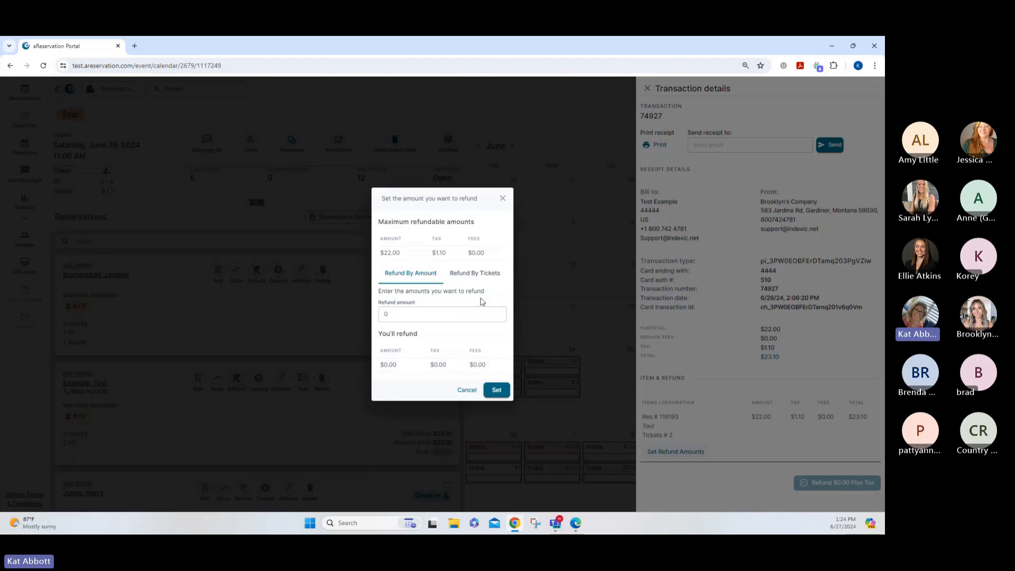
Refund $5.00 plus tax on the $22.00 payment, then close the transaction and reservation panels
{"action": "double_click", "coordinate": [387, 315]}
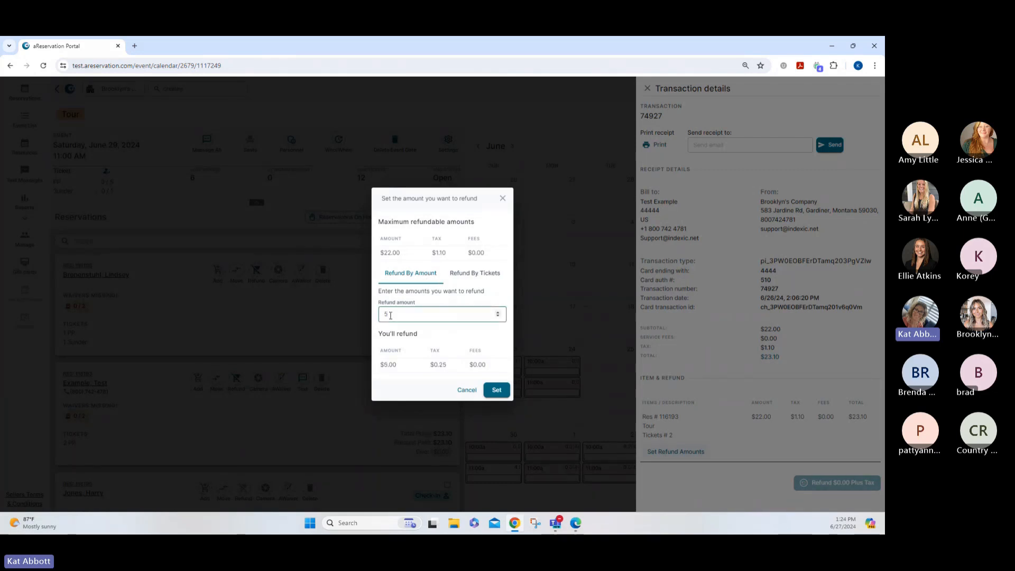
{"action": "left_click", "coordinate": [496, 390]}
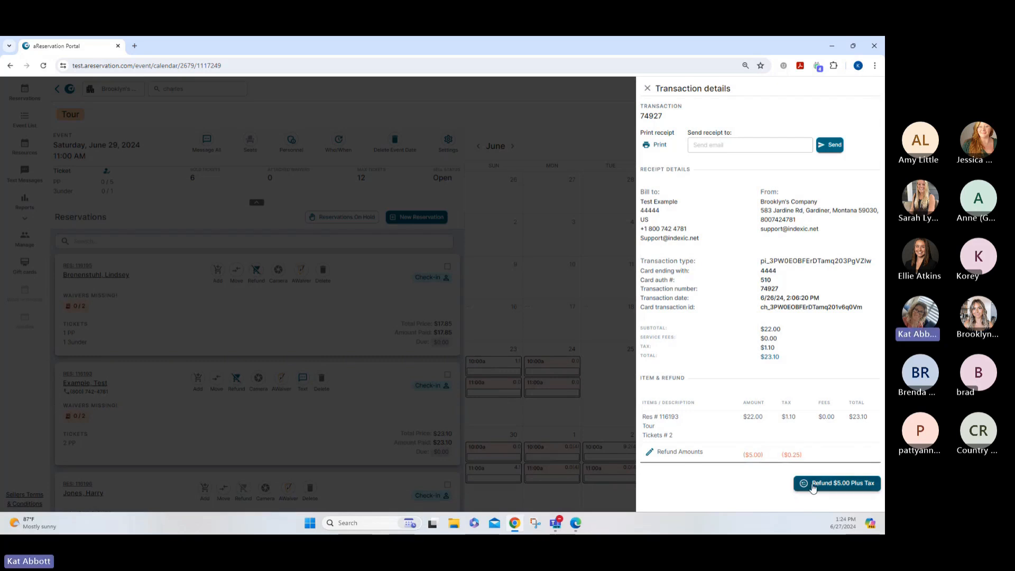
{"action": "left_click", "coordinate": [812, 486]}
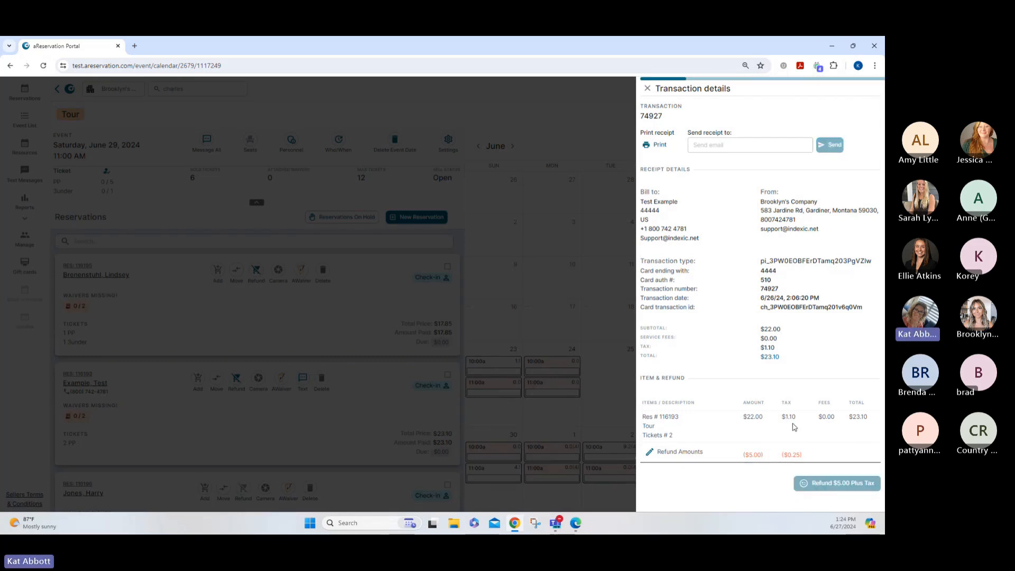
{"action": "left_click", "coordinate": [647, 89]}
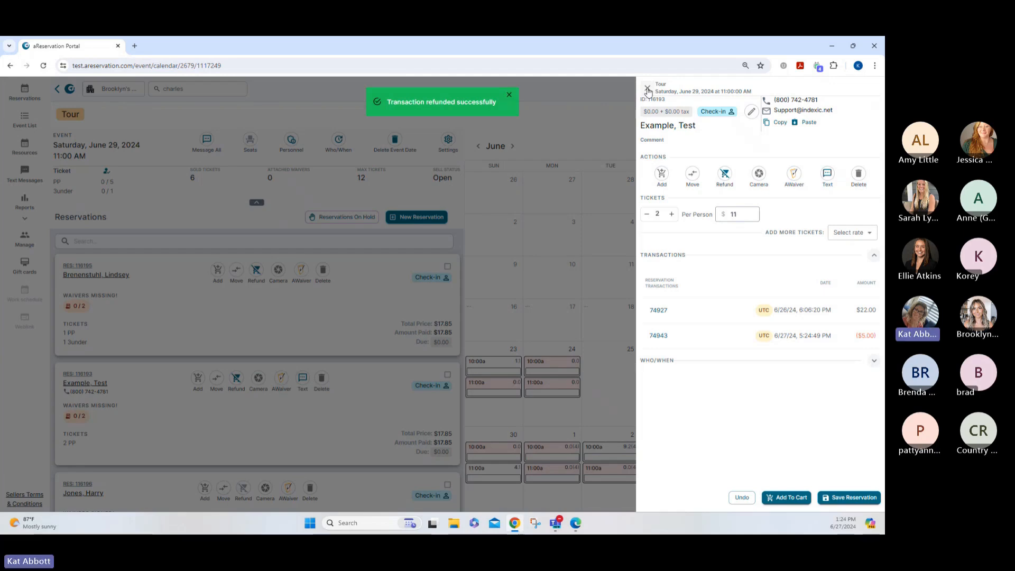
{"action": "left_click", "coordinate": [647, 89]}
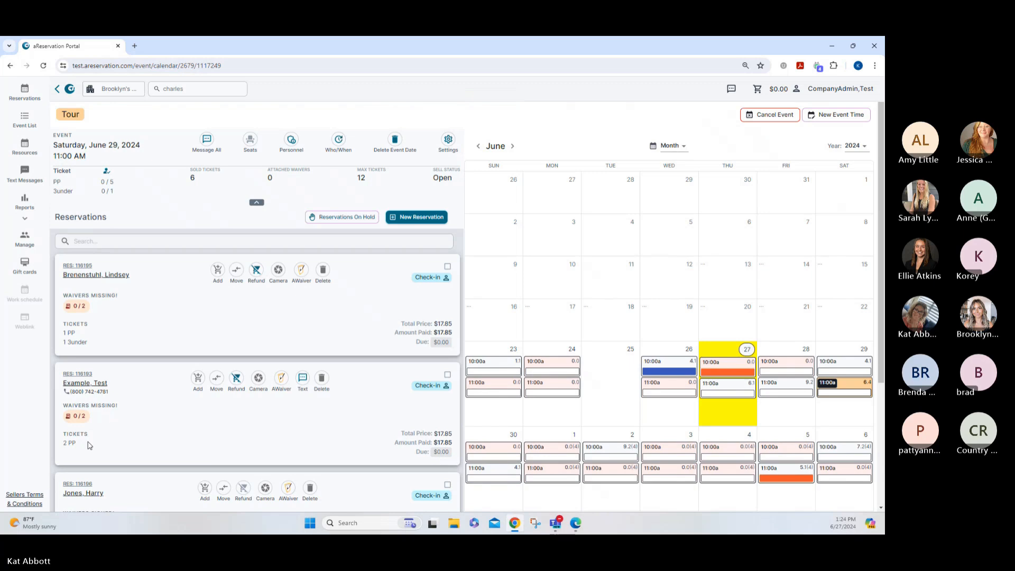
Go to the all-events Reservations Calendar and advance it to July 2024
{"action": "left_click", "coordinate": [25, 92]}
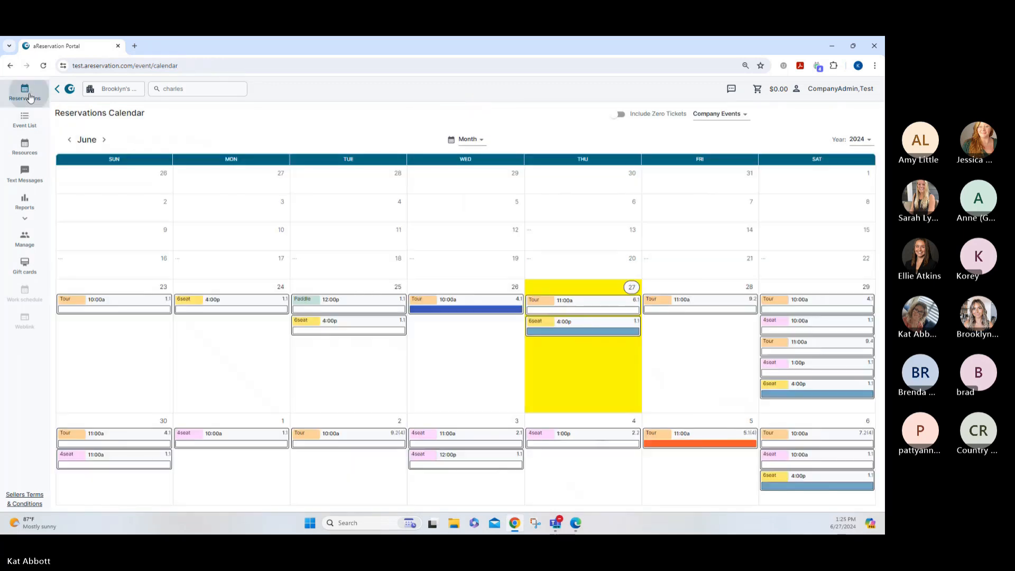
{"action": "left_click", "coordinate": [629, 409]}
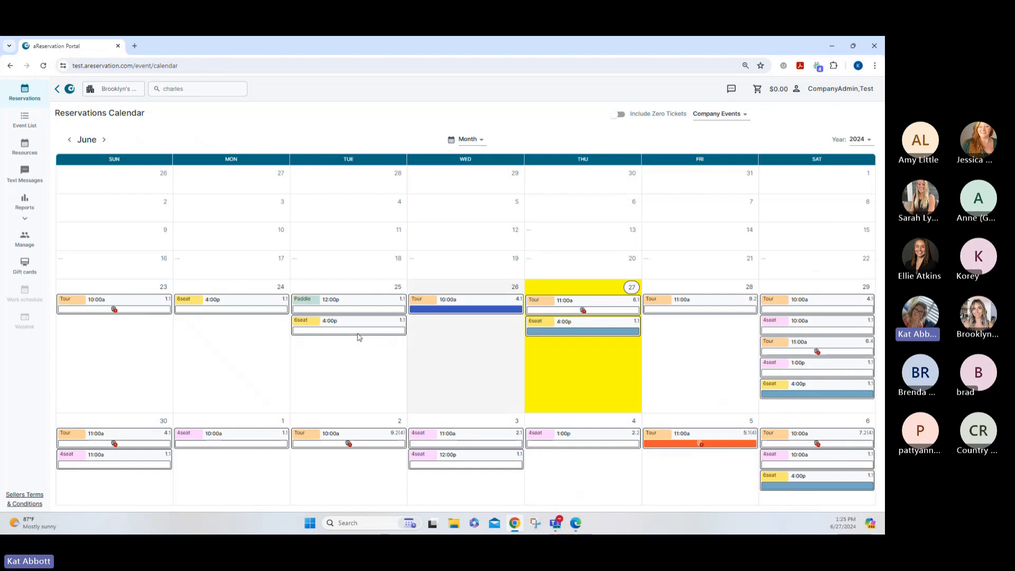
{"action": "left_click", "coordinate": [103, 140]}
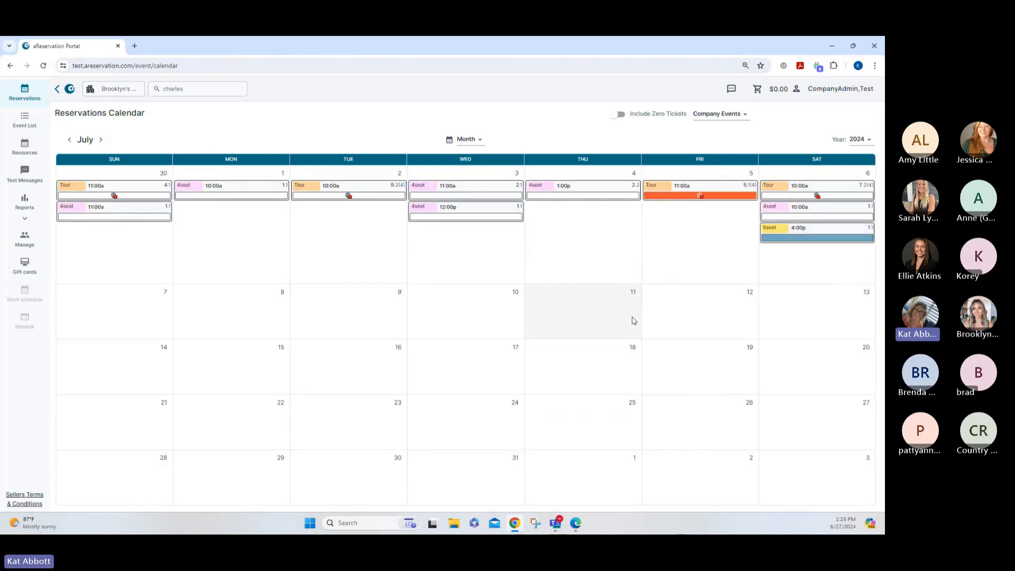
Move the July 6 6seat 4:00p reservation to 4-Seater Carts at 2:00 PM with one 2 Night Rental
{"action": "left_click", "coordinate": [775, 236]}
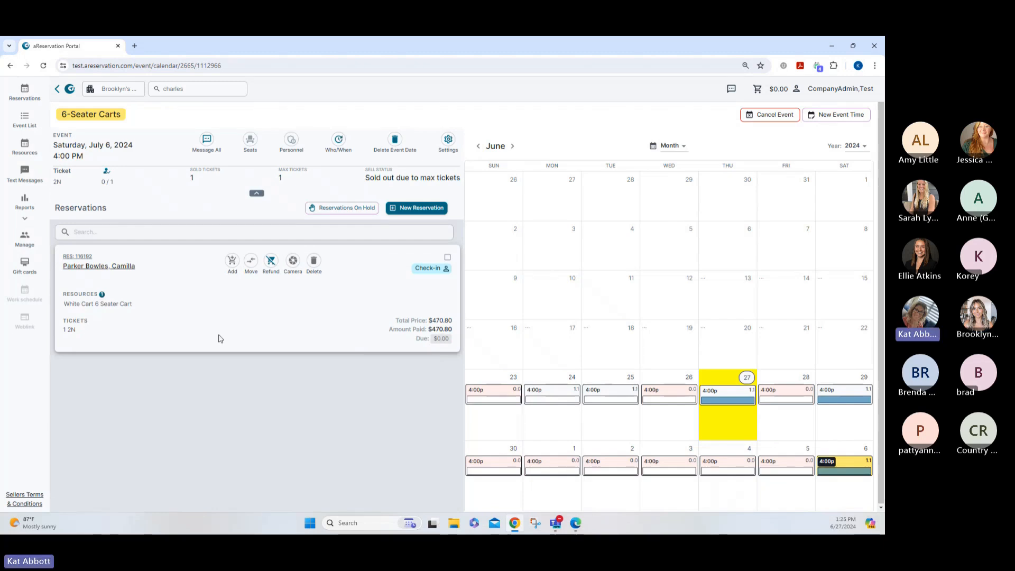
{"action": "left_click", "coordinate": [251, 261]}
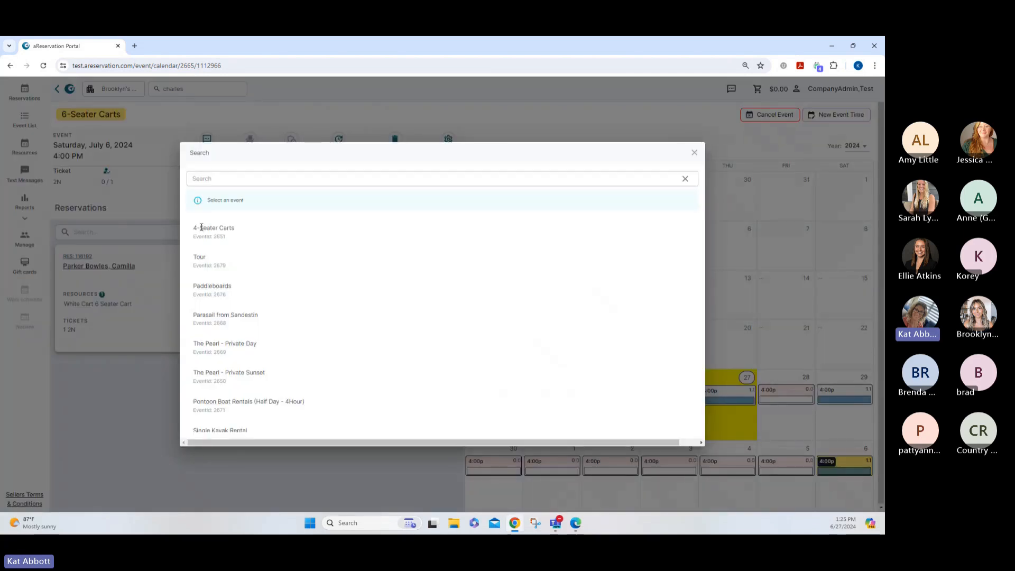
{"action": "left_click", "coordinate": [200, 228]}
{"action": "left_click", "coordinate": [486, 289]}
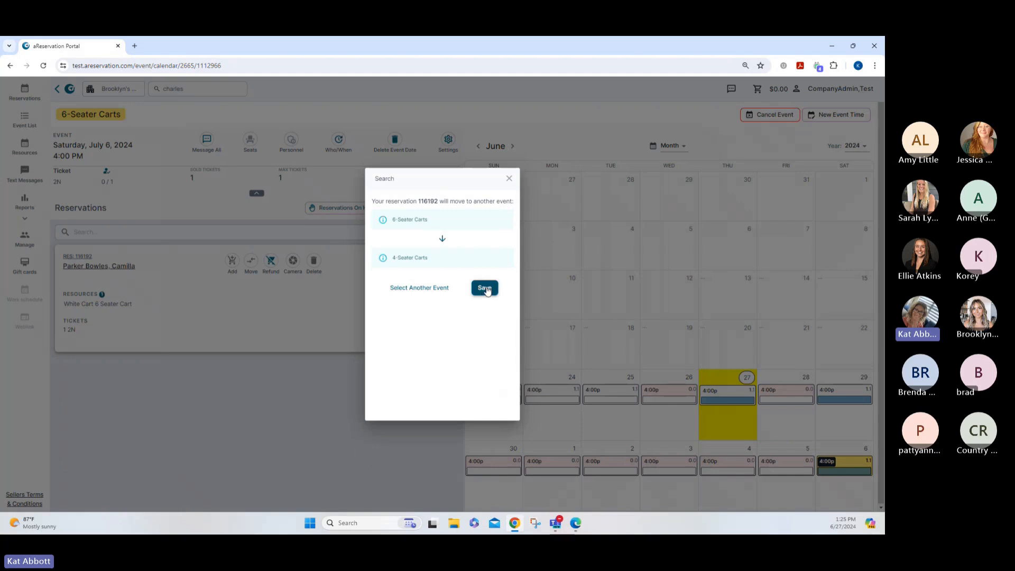
{"action": "left_click", "coordinate": [871, 152]}
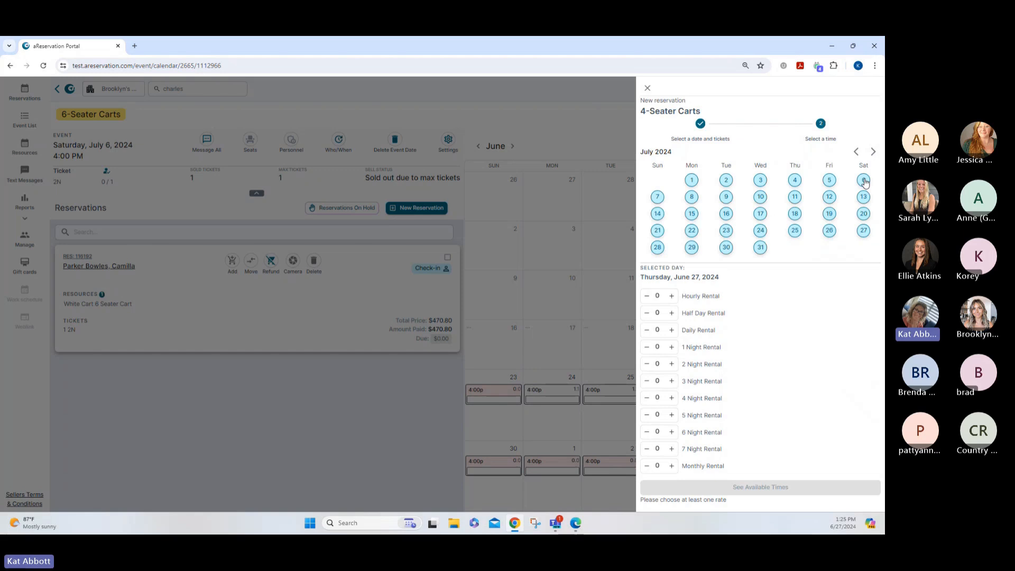
{"action": "left_click", "coordinate": [864, 180]}
{"action": "left_click", "coordinate": [671, 365]}
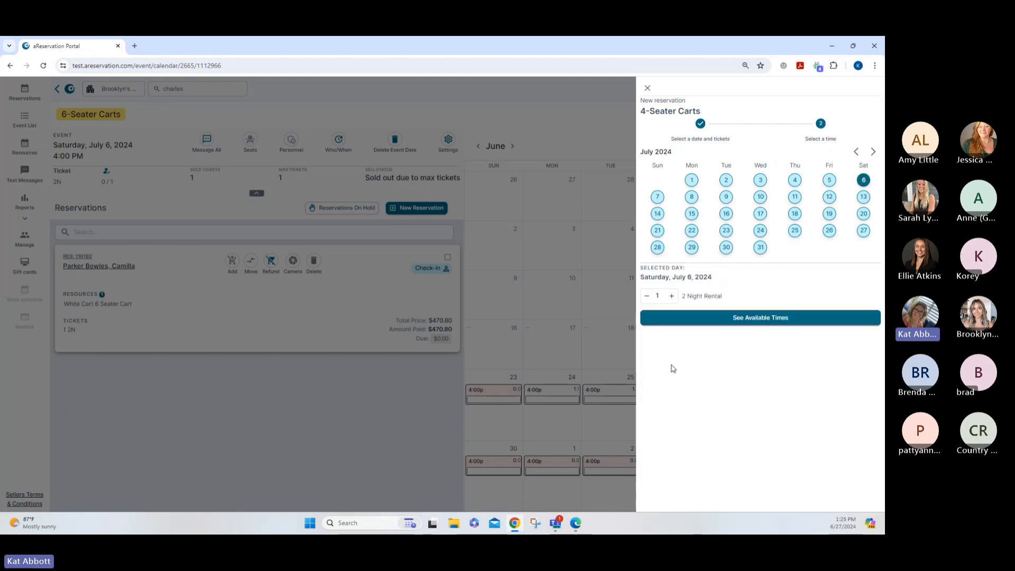
{"action": "left_click", "coordinate": [727, 318]}
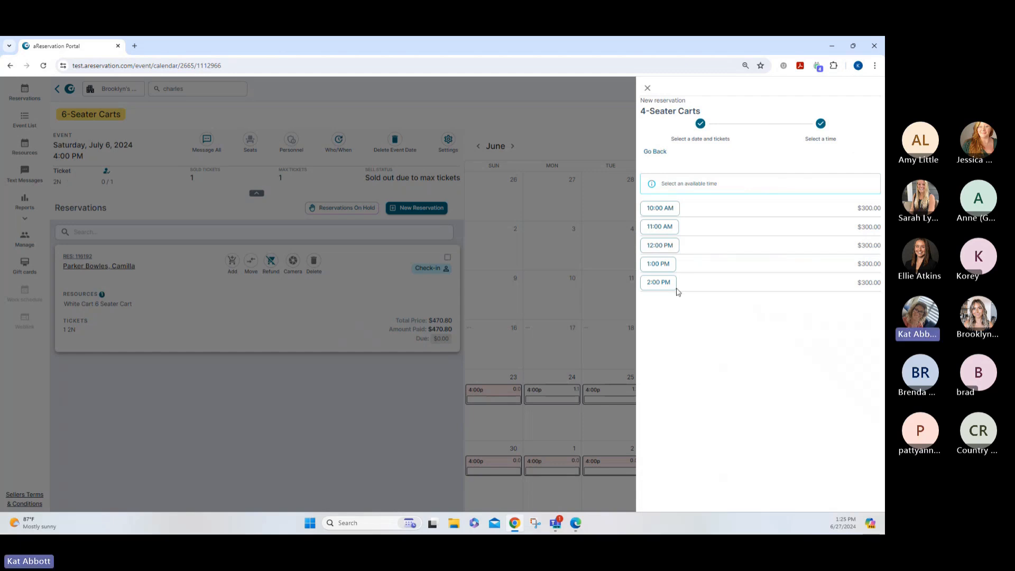
{"action": "left_click", "coordinate": [656, 283]}
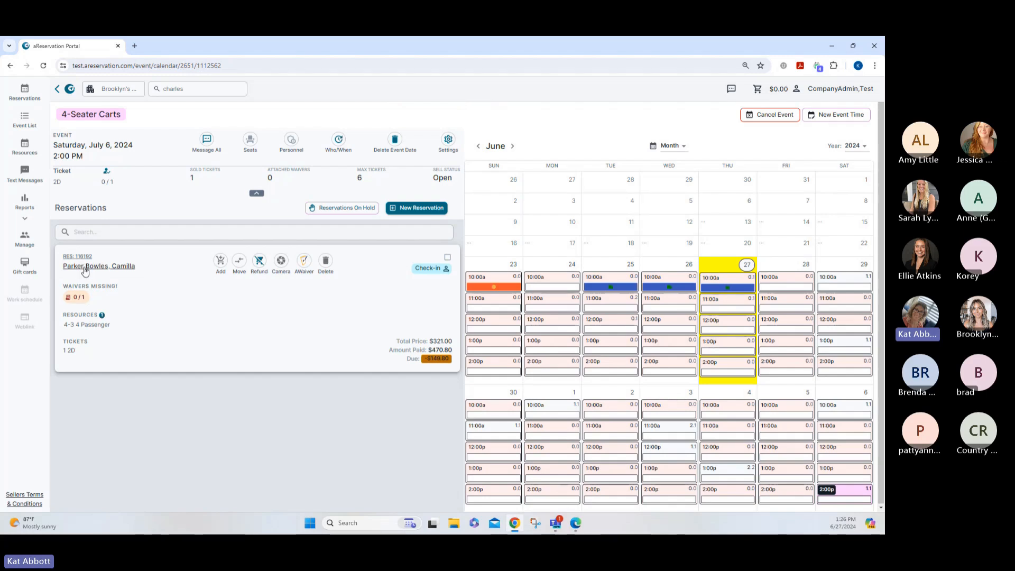
Open the moved reservation's payment transaction 74926
{"action": "left_click", "coordinate": [85, 266]}
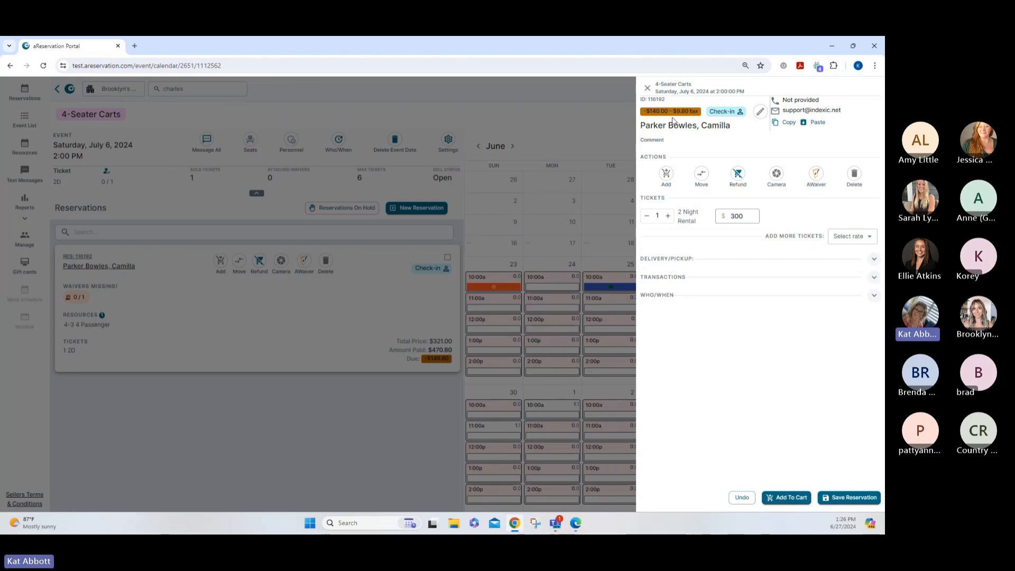
{"action": "left_click", "coordinate": [872, 279]}
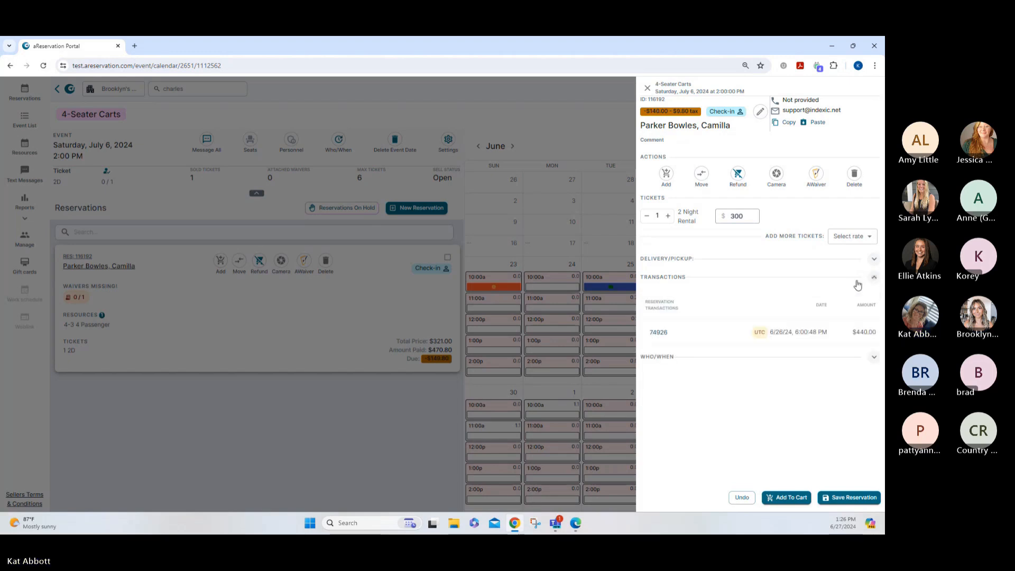
{"action": "left_click", "coordinate": [658, 333]}
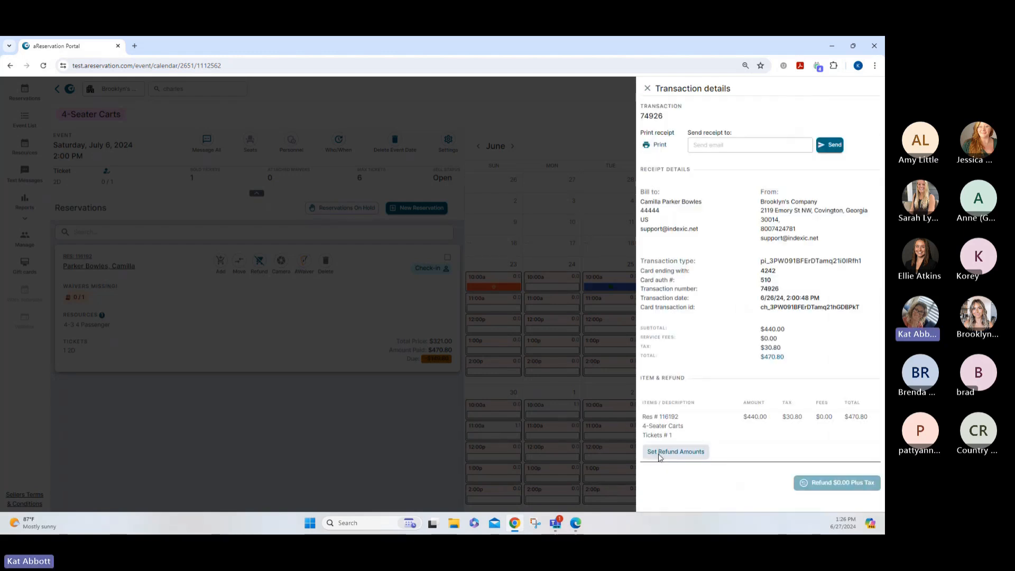
Refund $140.00 plus tax on that payment, then close the transaction and reservation panels
{"action": "left_click", "coordinate": [658, 453]}
{"action": "left_click", "coordinate": [391, 315]}
{"action": "type", "text": "140"}
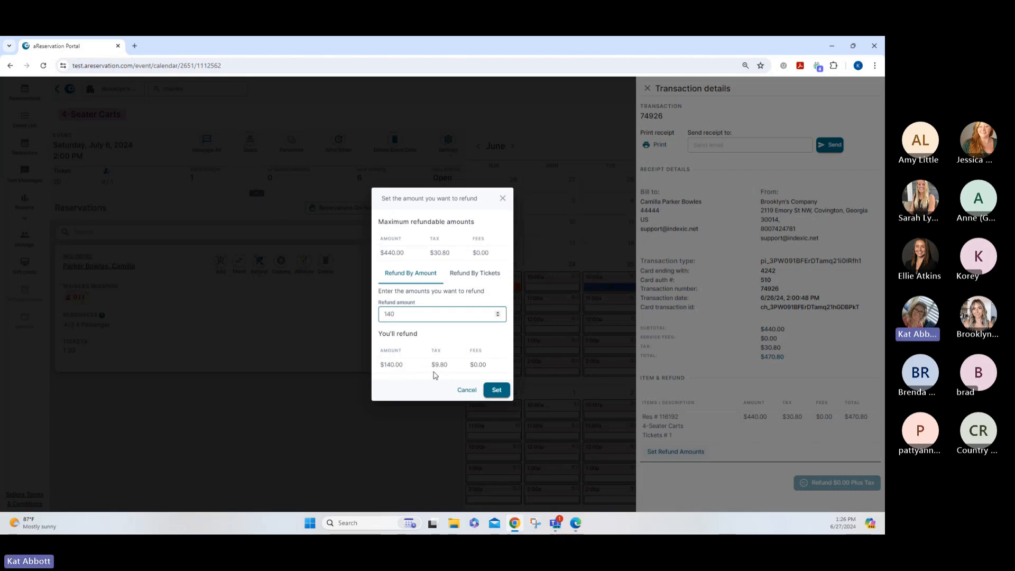
{"action": "left_click", "coordinate": [496, 389]}
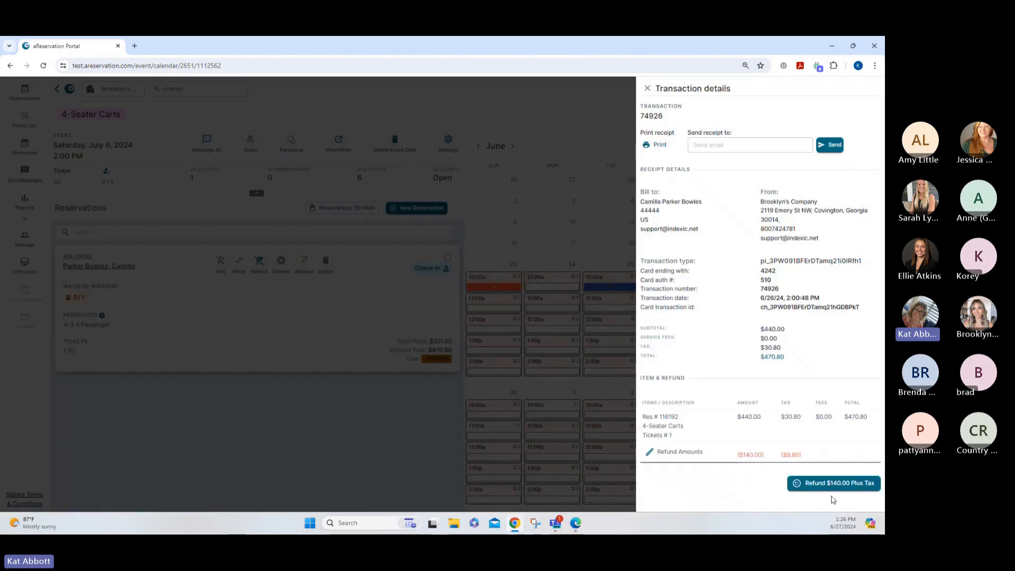
{"action": "left_click", "coordinate": [815, 485]}
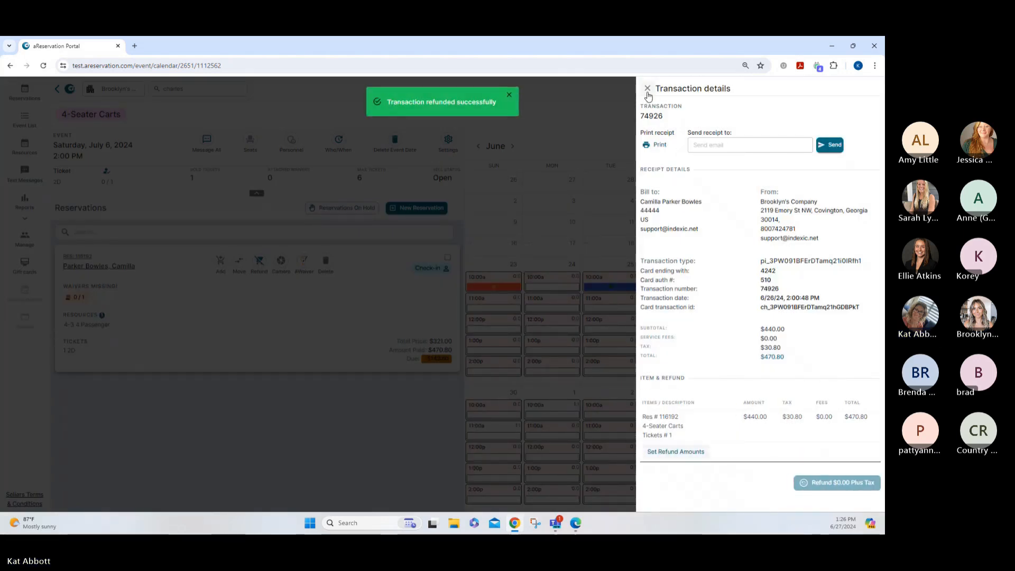
{"action": "left_click", "coordinate": [647, 90]}
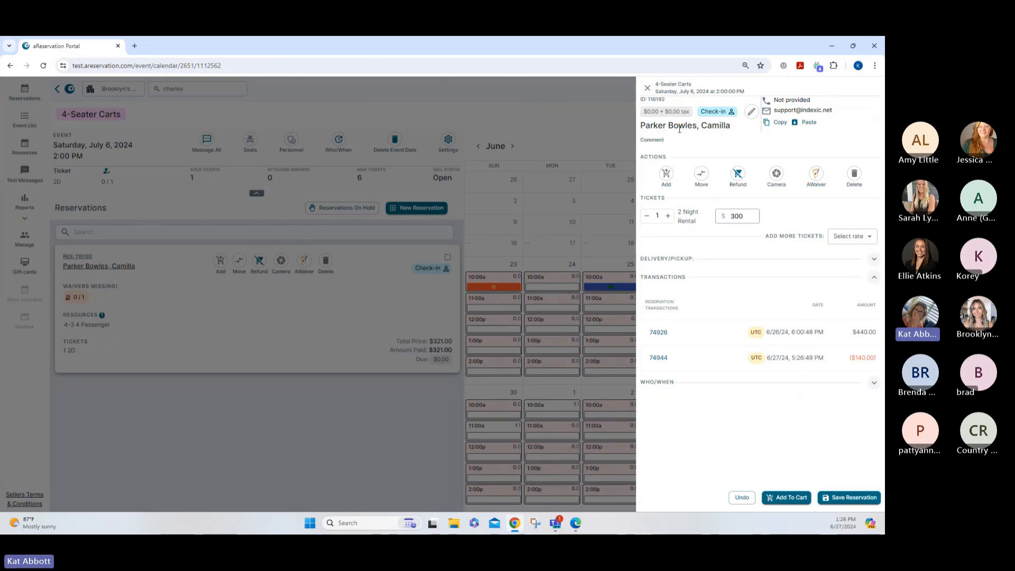
{"action": "left_click", "coordinate": [646, 89]}
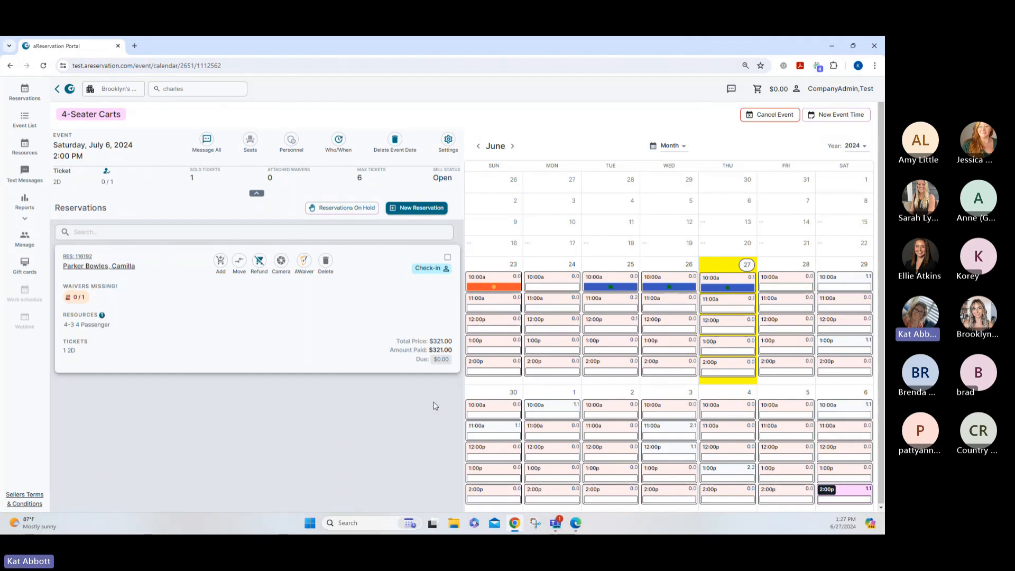
Add one $100 GC gift card from the cart's Merchandise list to the cart
{"action": "left_click", "coordinate": [756, 89]}
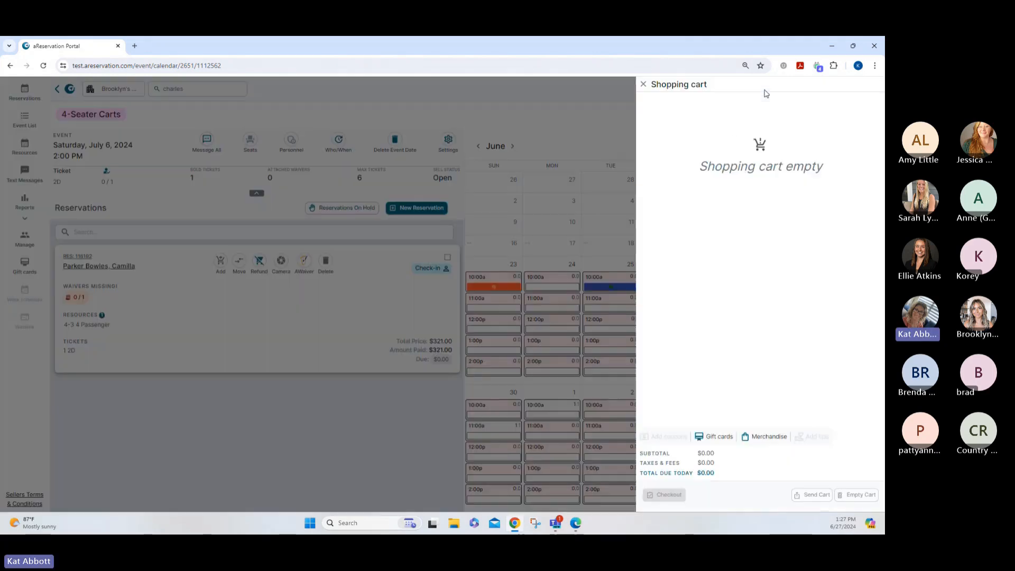
{"action": "left_click", "coordinate": [764, 436]}
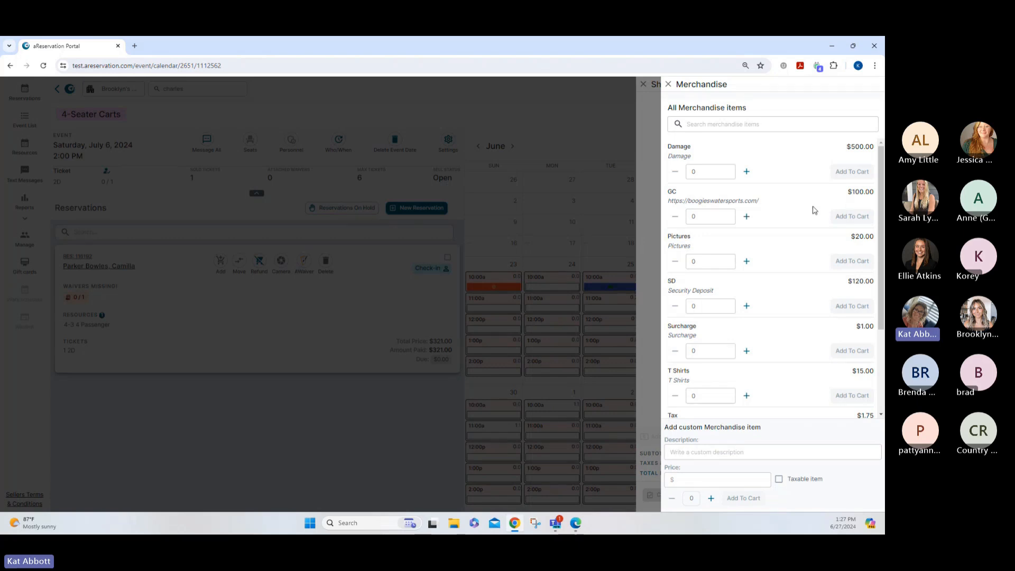
{"action": "left_click", "coordinate": [746, 217]}
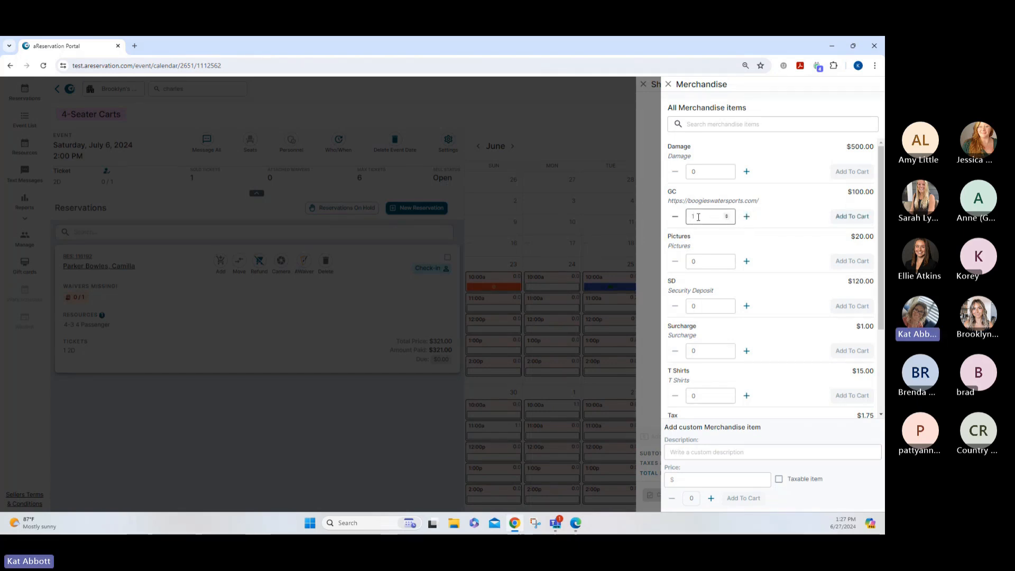
{"action": "left_click", "coordinate": [852, 216]}
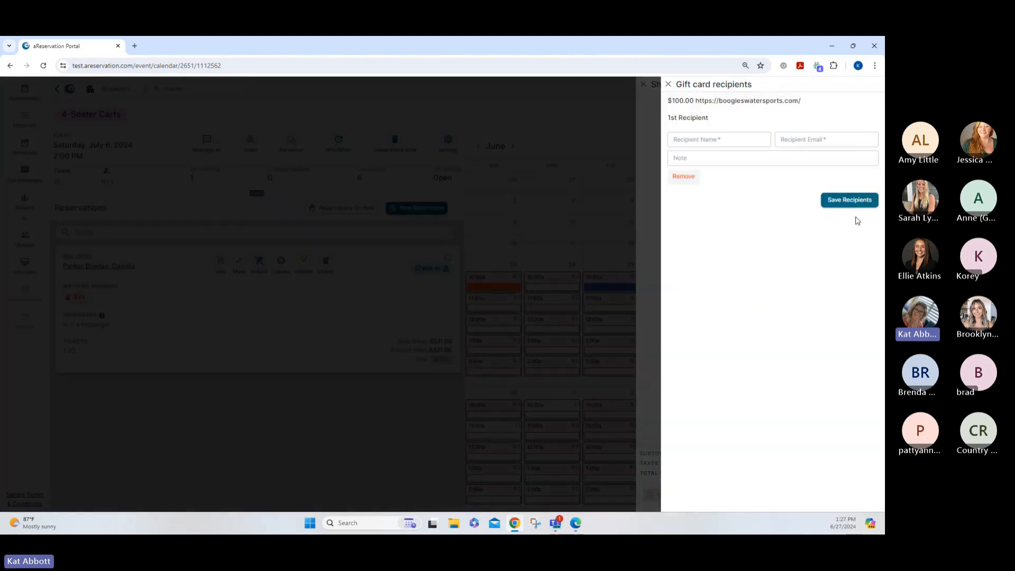
Save the recipient's name, e-mail and note 'Here is $100 on us to use for future reservation', then check out
{"action": "left_click", "coordinate": [690, 139]}
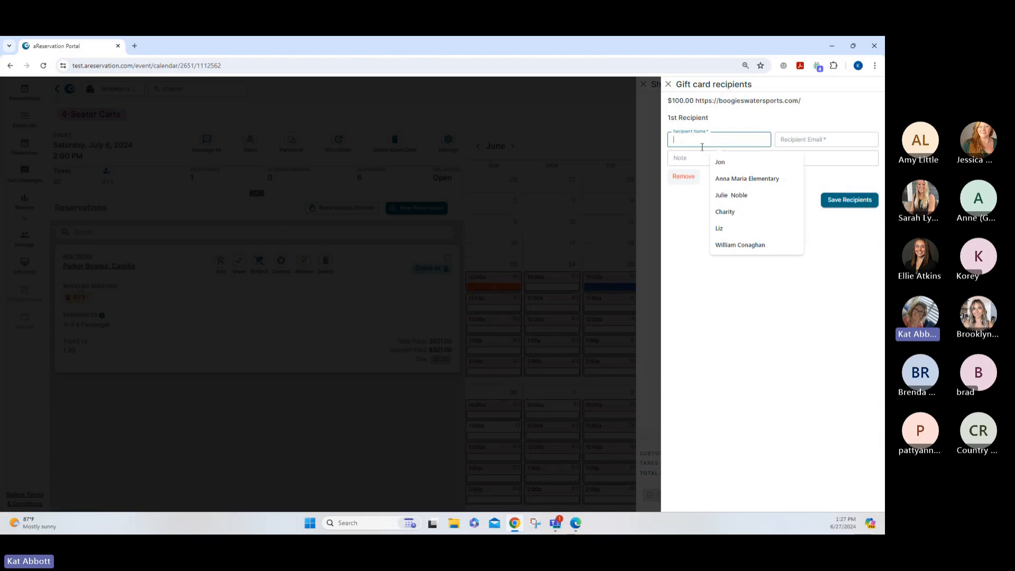
{"action": "left_click", "coordinate": [787, 195]}
{"action": "left_click", "coordinate": [794, 142]}
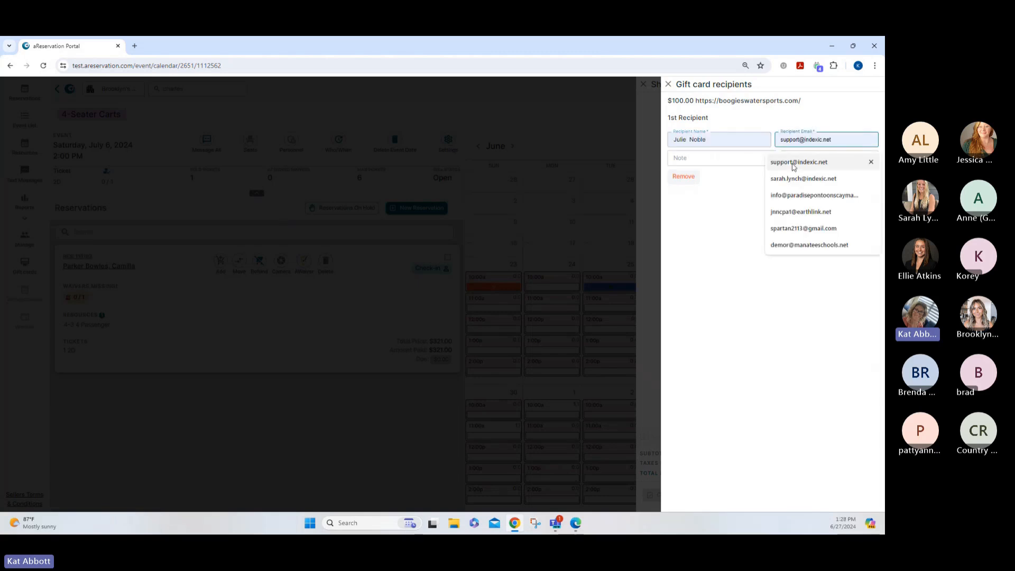
{"action": "left_click", "coordinate": [798, 162]}
{"action": "left_click", "coordinate": [697, 158]}
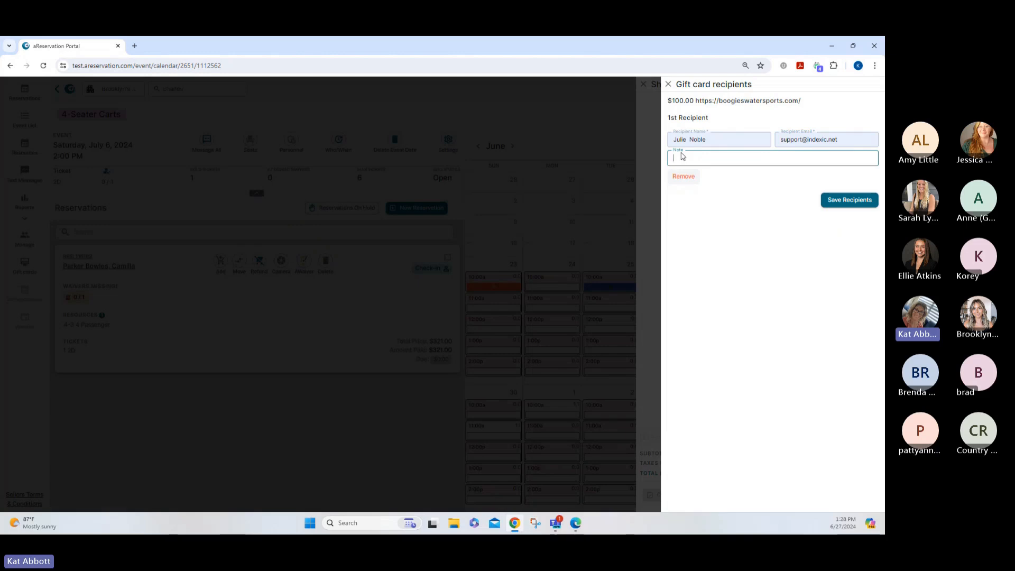
{"action": "type", "text": "Here is $100 on us"}
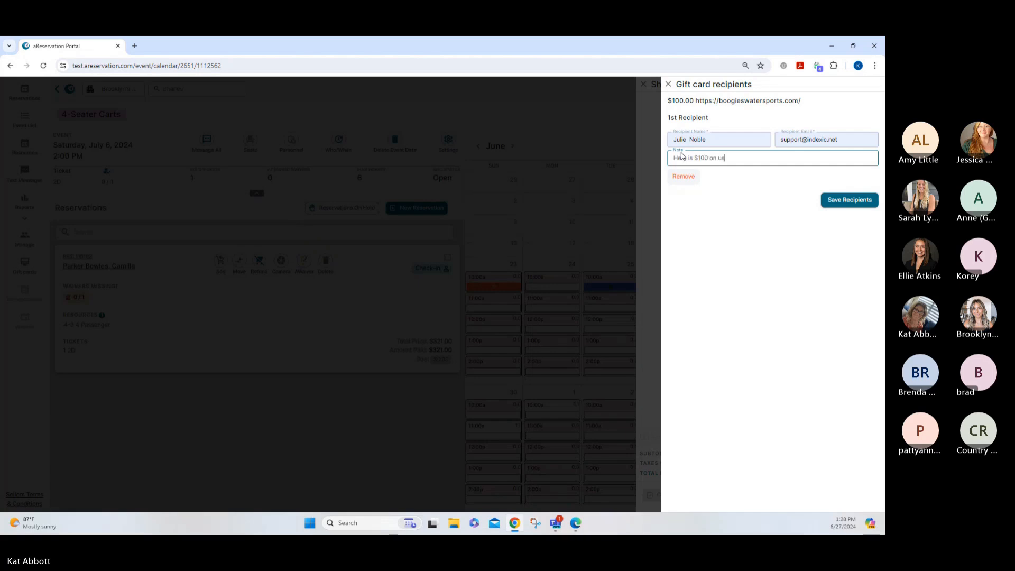
{"action": "type", "text": " to use for funture"}
{"action": "key", "text": "BackSpace"}
{"action": "key", "text": "BackSpace"}
{"action": "key", "text": "BackSpace"}
{"action": "key", "text": "BackSpace"}
{"action": "type", "text": "uture reservation"}
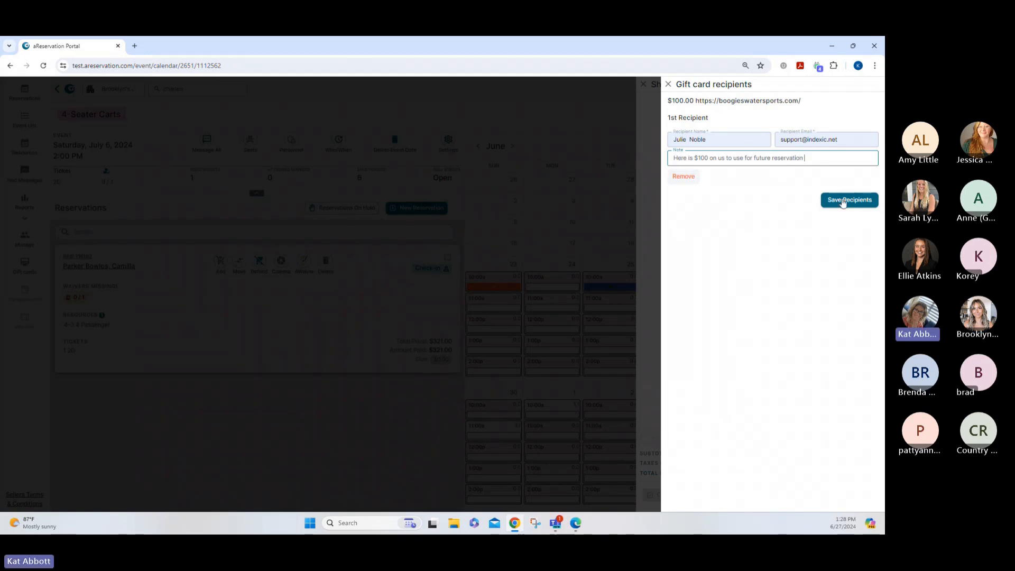
{"action": "left_click", "coordinate": [839, 206]}
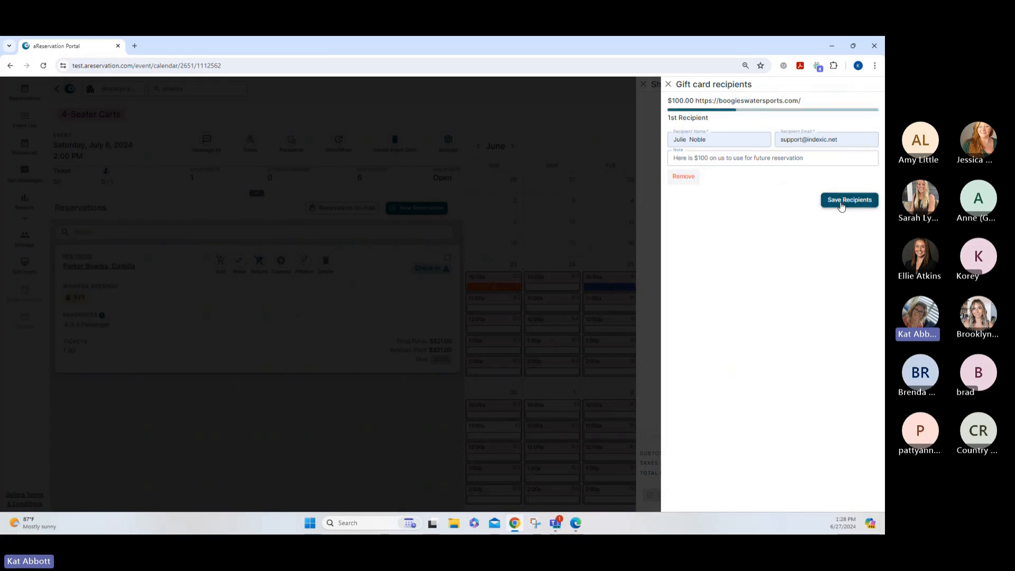
{"action": "left_click", "coordinate": [669, 85]}
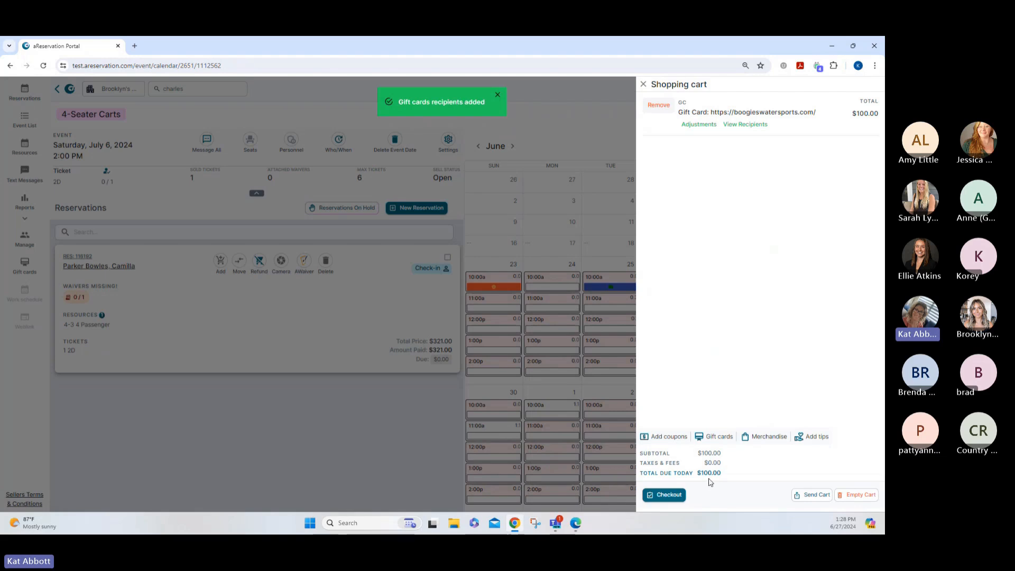
{"action": "left_click", "coordinate": [667, 495]}
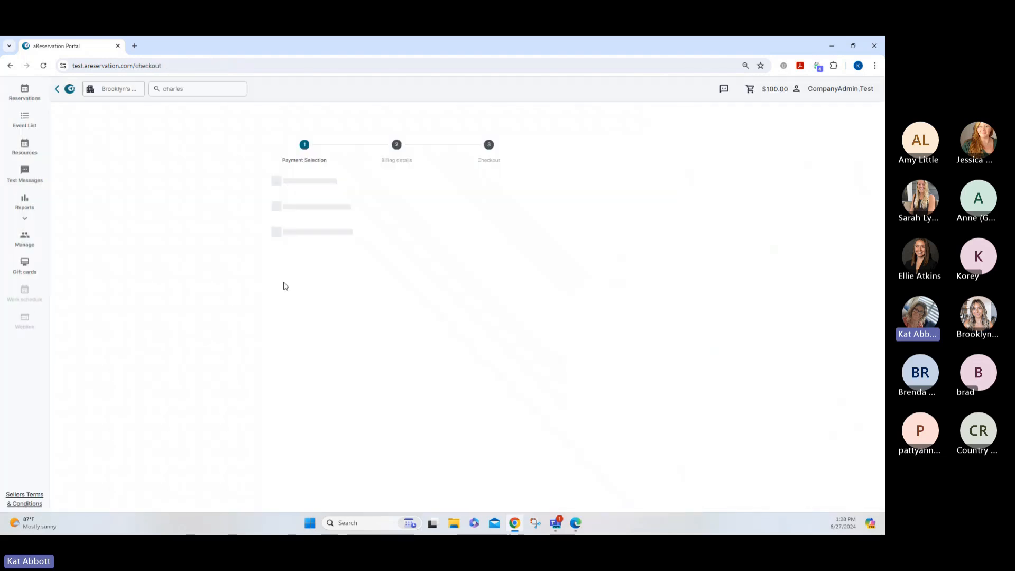
Choose Cash payment and enter the buyer's first and last billing name
{"action": "left_click", "coordinate": [309, 211]}
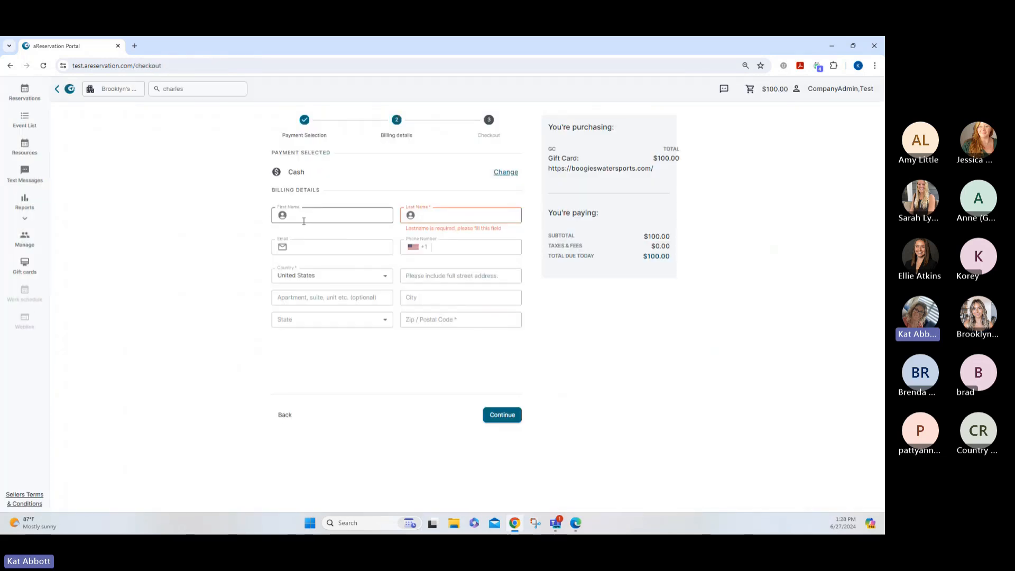
{"action": "left_click", "coordinate": [303, 215]}
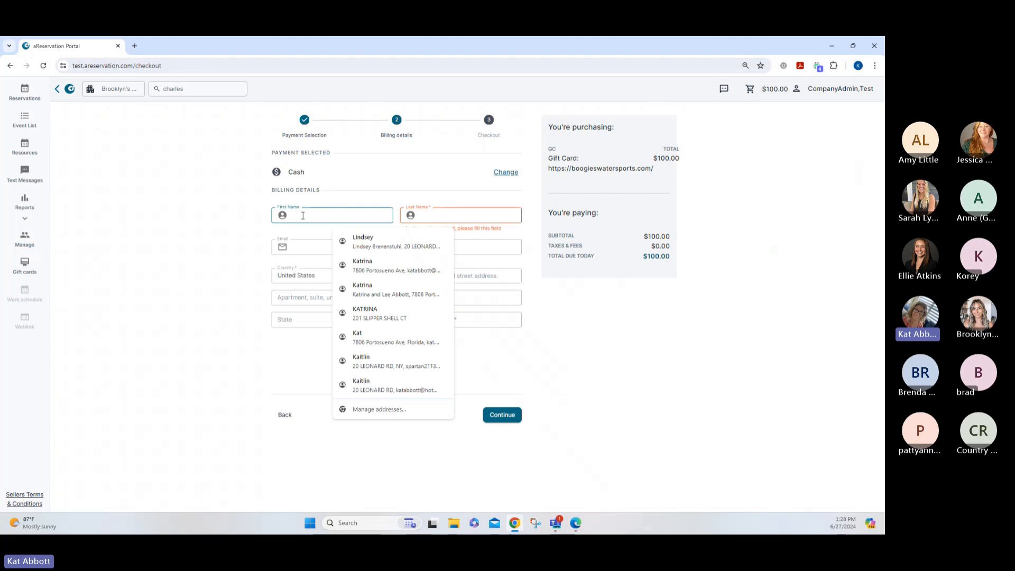
{"action": "type", "text": "Brooklyn"}
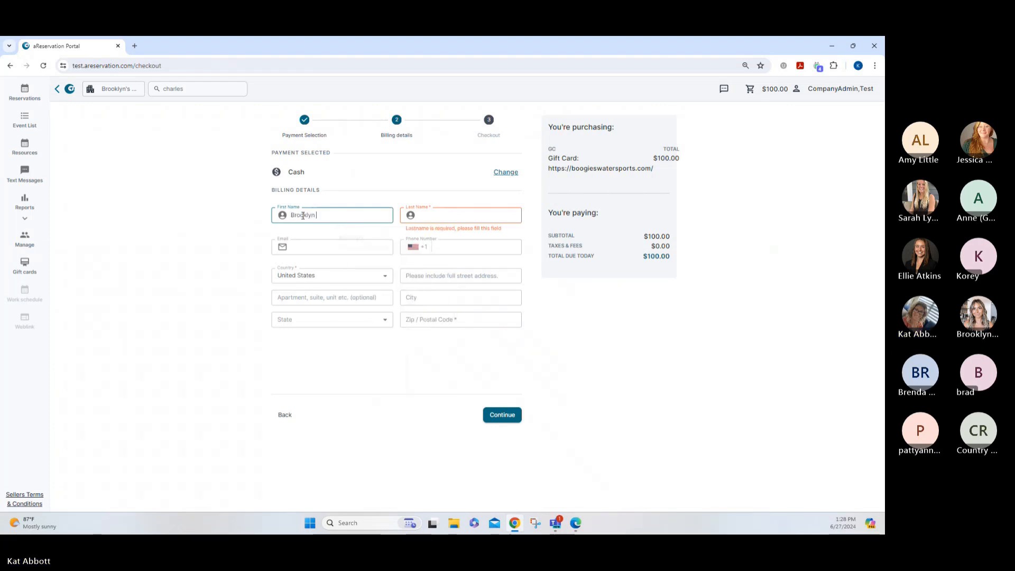
{"action": "key", "text": "Tab"}
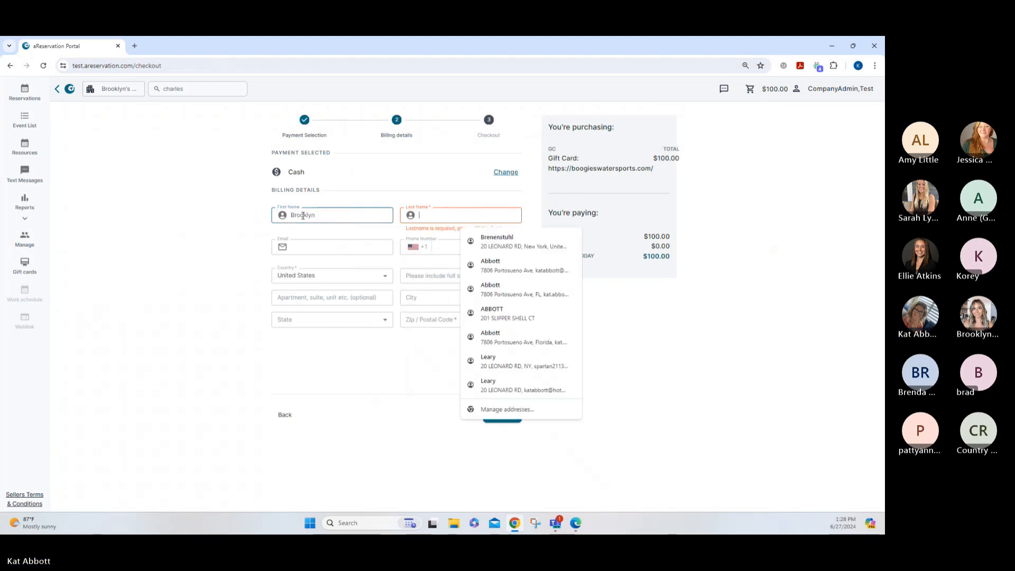
{"action": "type", "text": "Compnau"}
{"action": "key", "text": "BackSpace"}
{"action": "key", "text": "BackSpace"}
{"action": "key", "text": "BackSpace"}
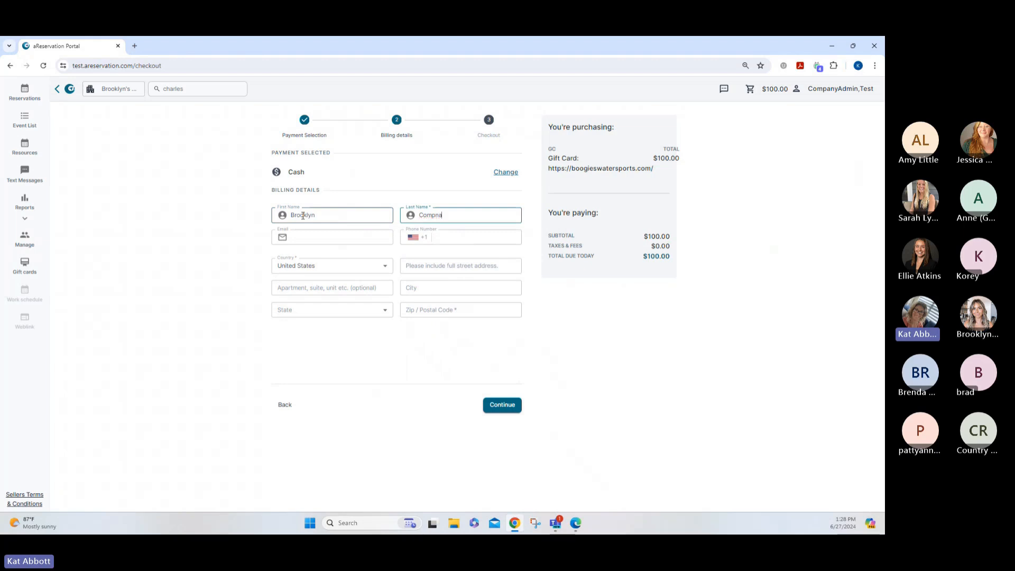
{"action": "type", "text": "pany"}
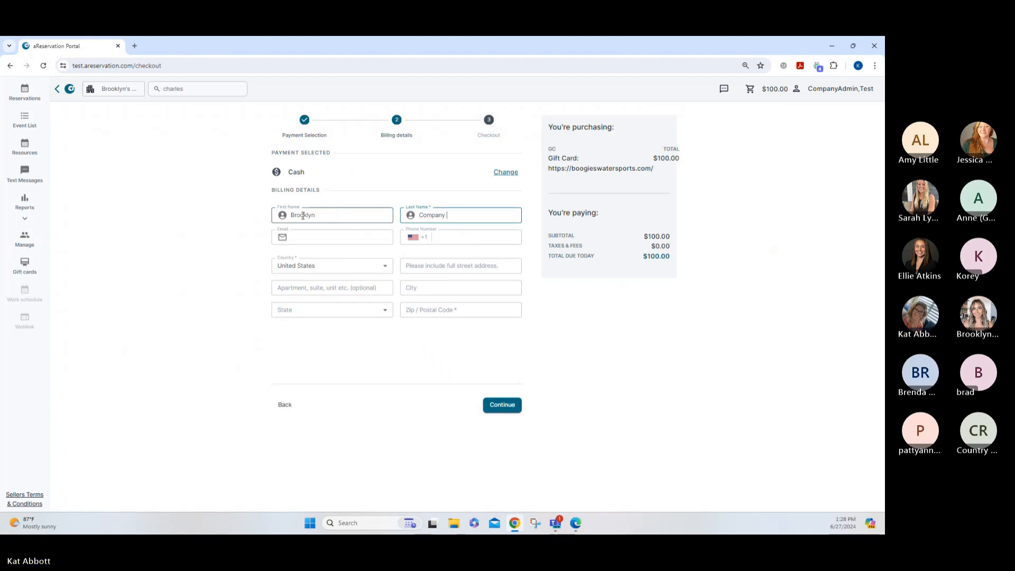
{"action": "left_click", "coordinate": [508, 405]}
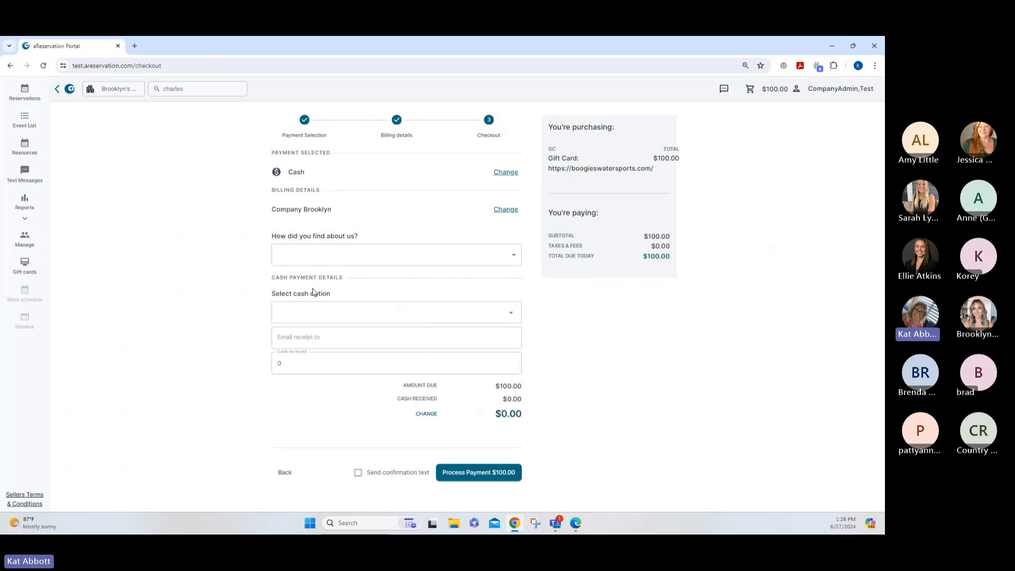
Select Cash as the cash option and process the $100.00 payment
{"action": "left_click", "coordinate": [321, 308]}
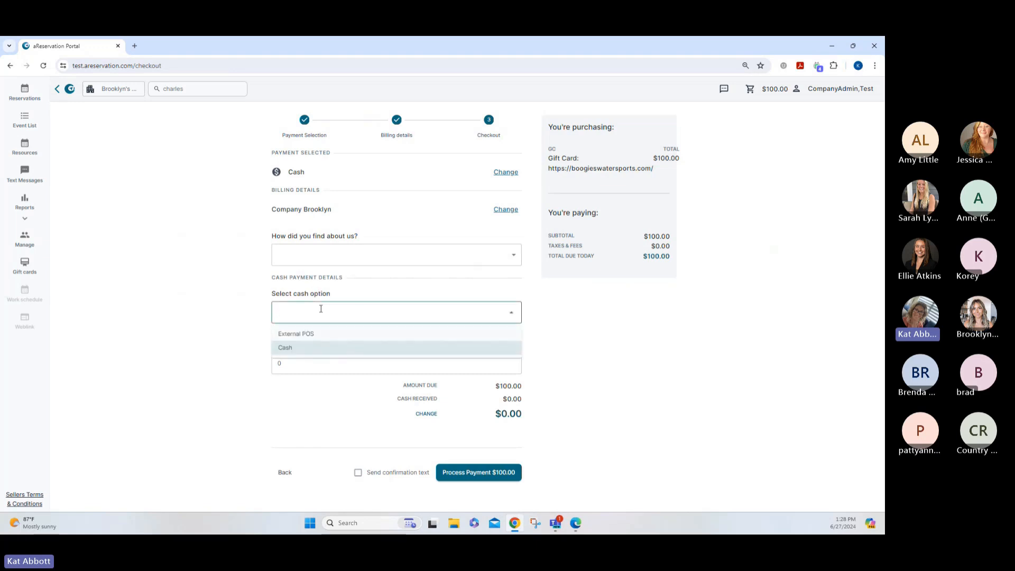
{"action": "left_click", "coordinate": [290, 347]}
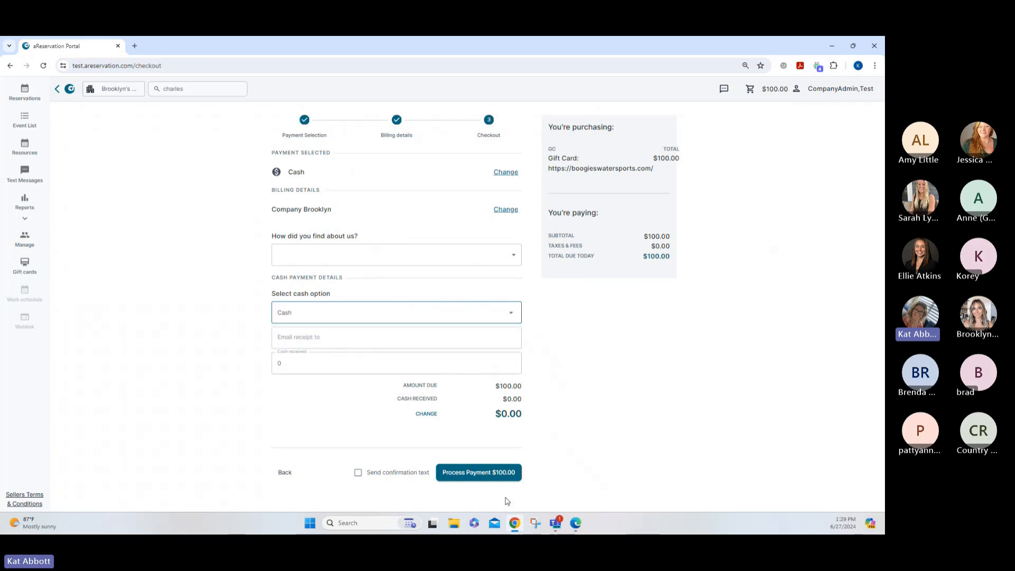
{"action": "left_click", "coordinate": [500, 473]}
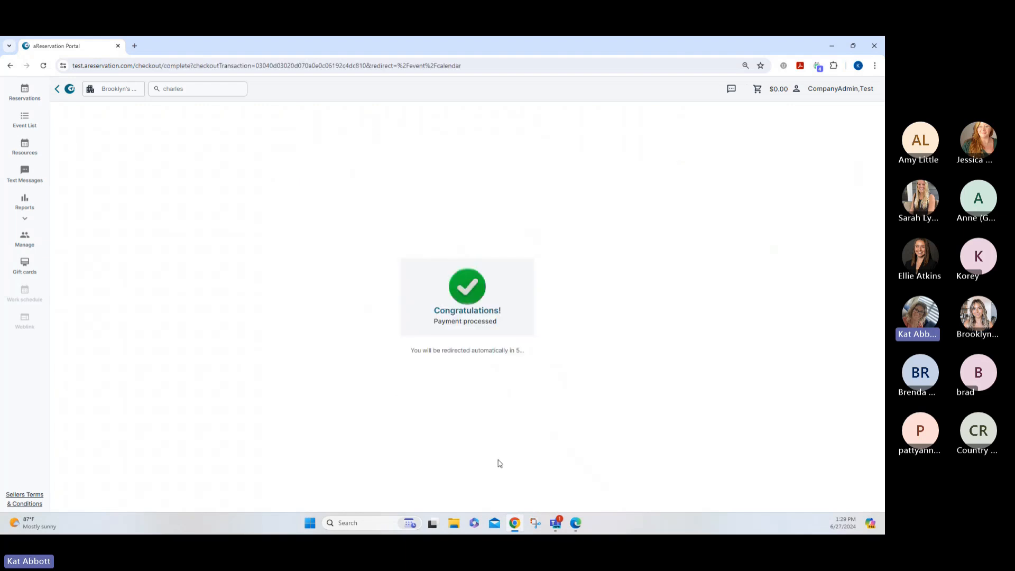